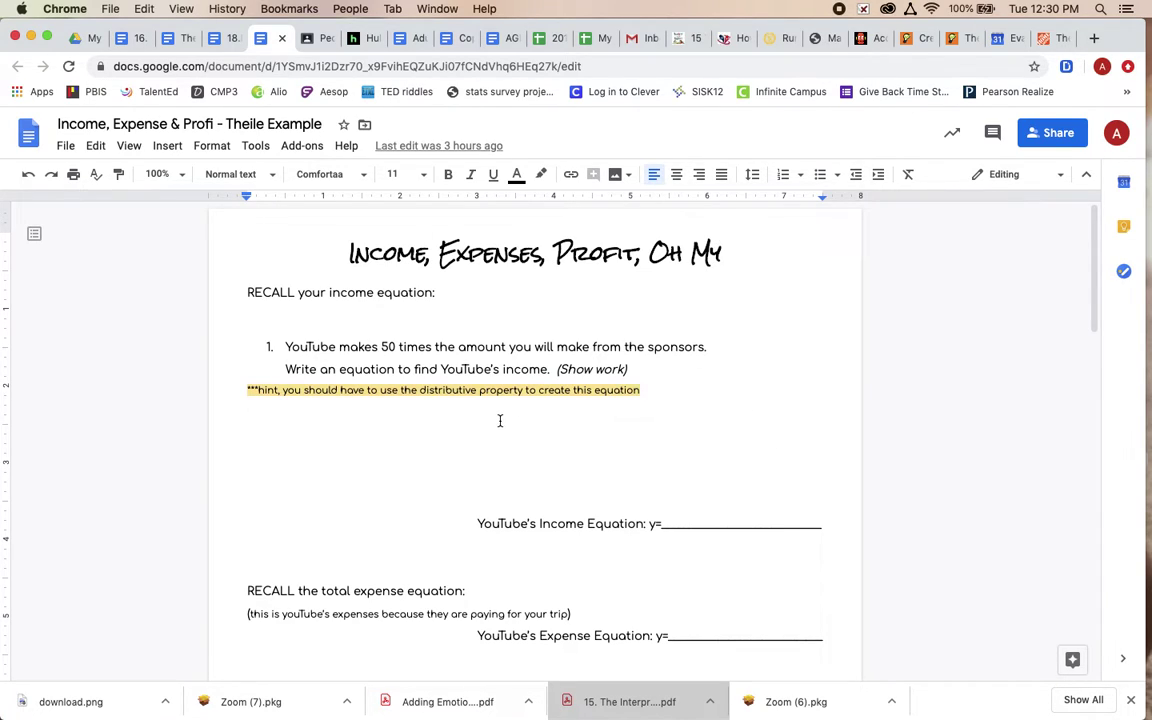
drag(346, 246, 725, 248)
click(607, 440)
click(252, 284)
drag(247, 292, 435, 293)
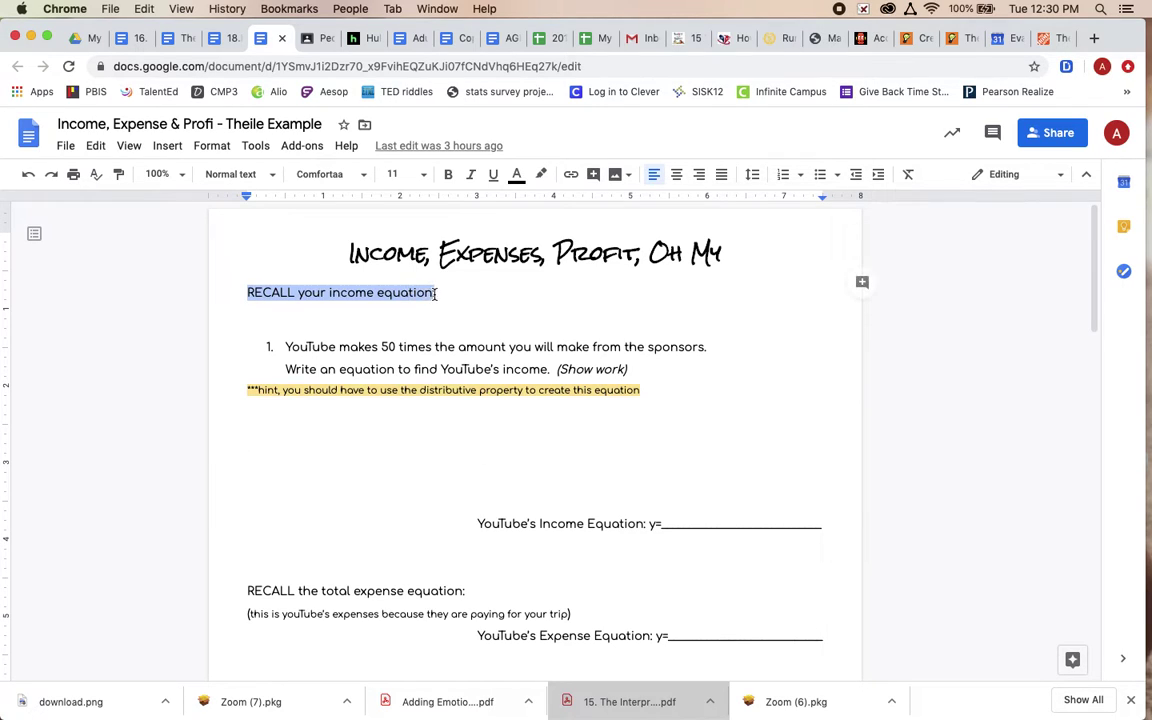
Step: Copy the total income equation 19x + 325 = y from the table in the "16. The Income - Theile Example" document
click(178, 38)
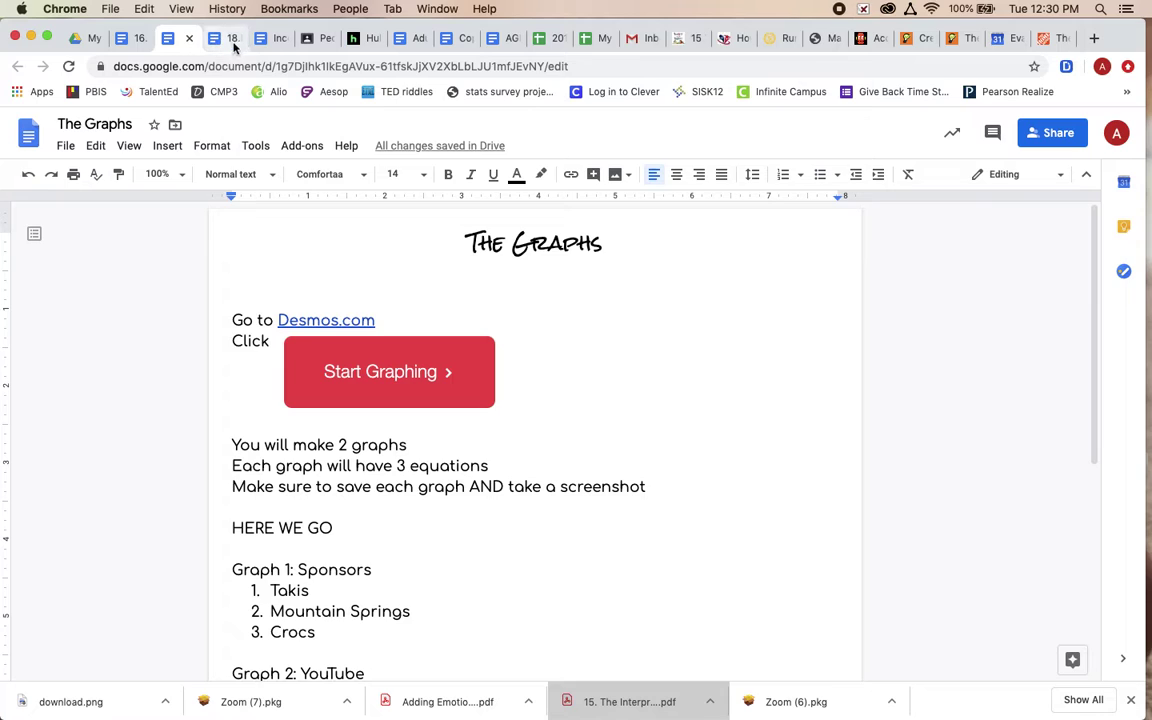
click(222, 38)
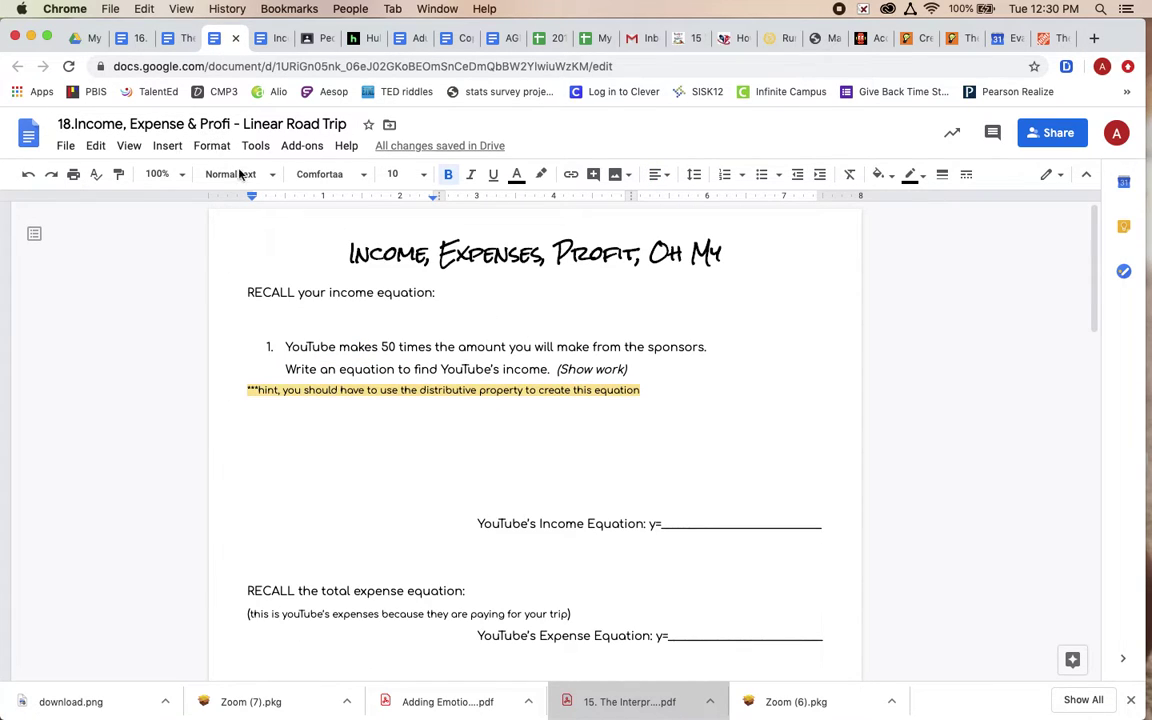
click(118, 38)
scroll(403, 430, down, 5)
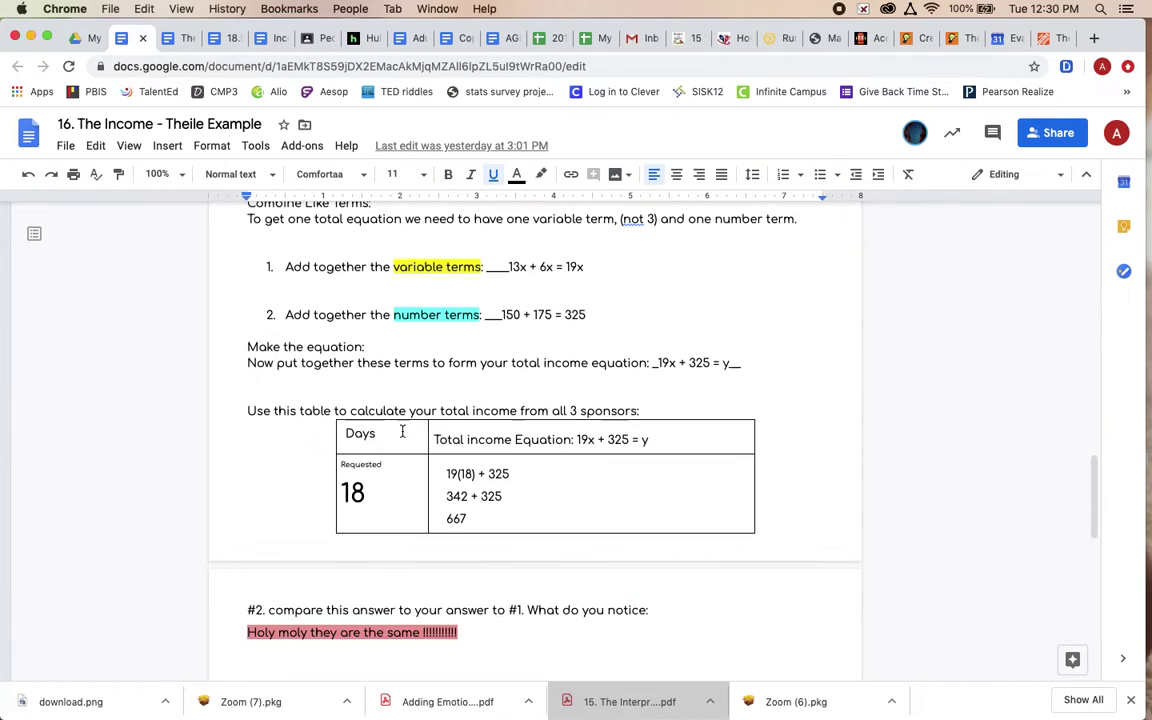
scroll(403, 430, down, 1)
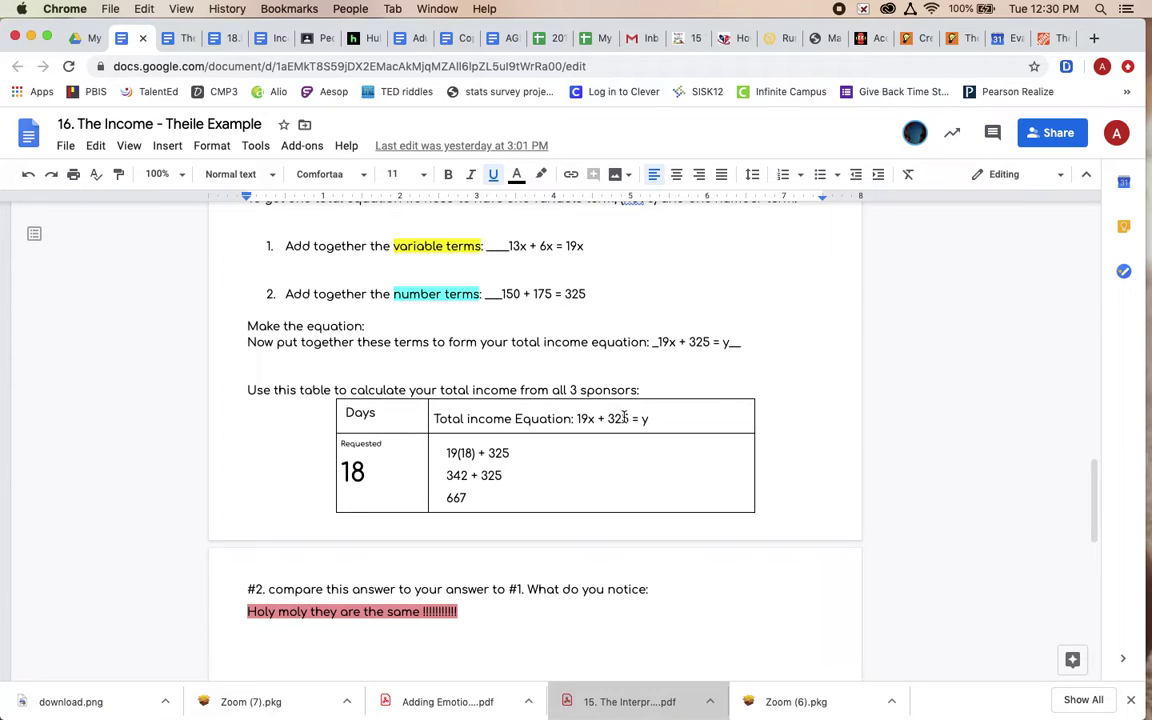
drag(648, 419, 575, 419)
key(super+c)
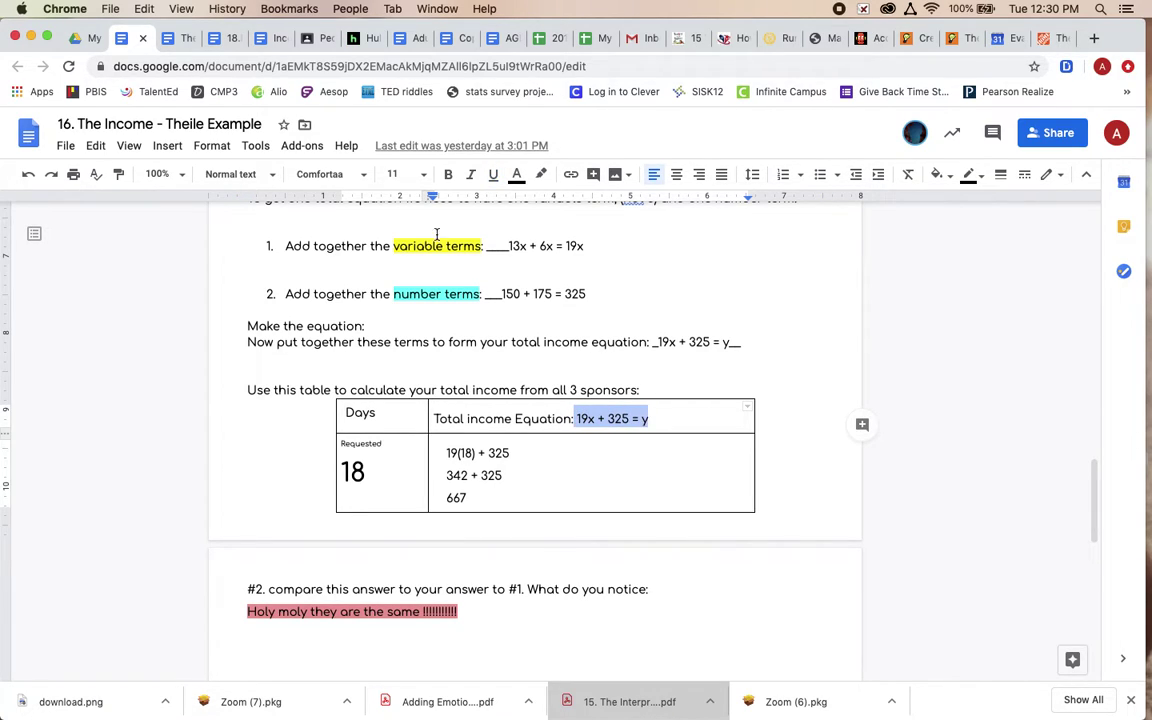
Step: Paste 19x + 325 = y after "RECALL your income equation:" in the Income, Expense & Profi example and set it to 18 pt
click(268, 40)
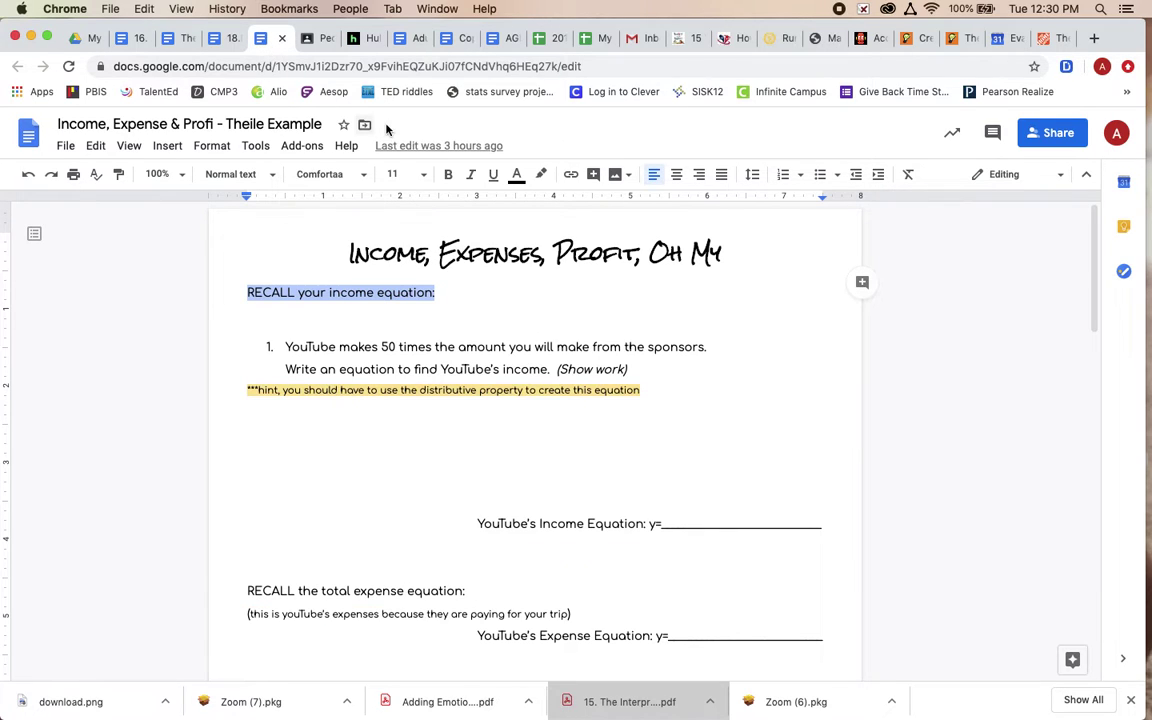
click(469, 292)
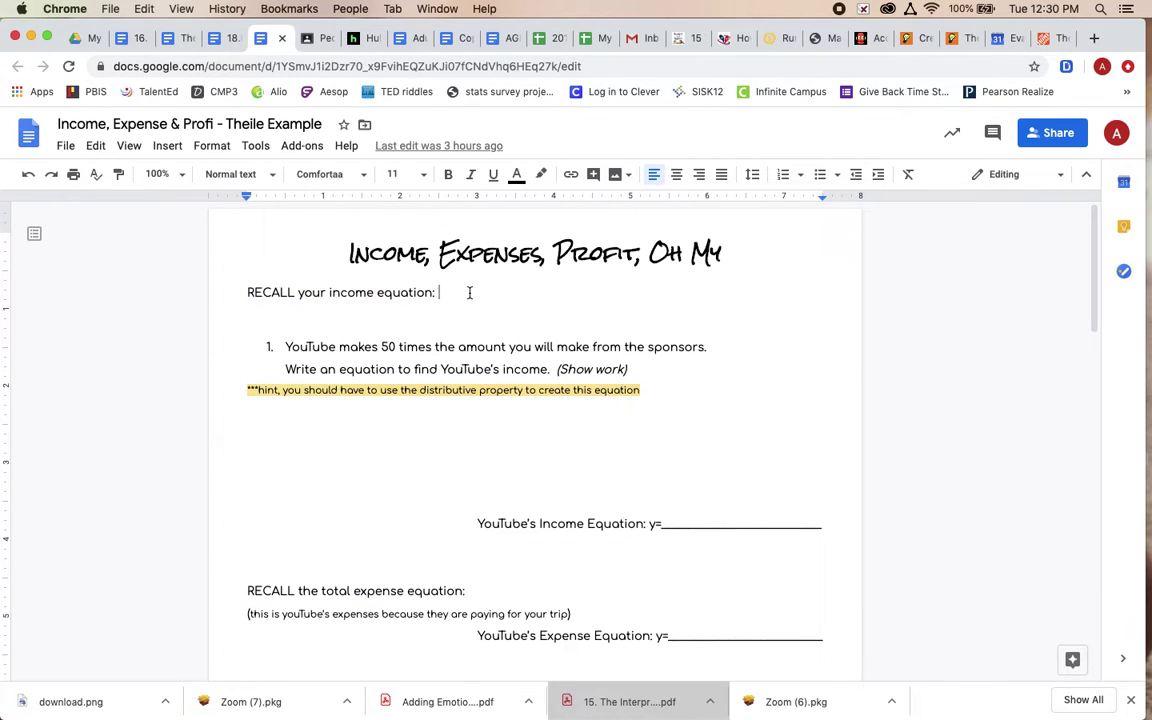
key(super+v)
drag(441, 292, 514, 292)
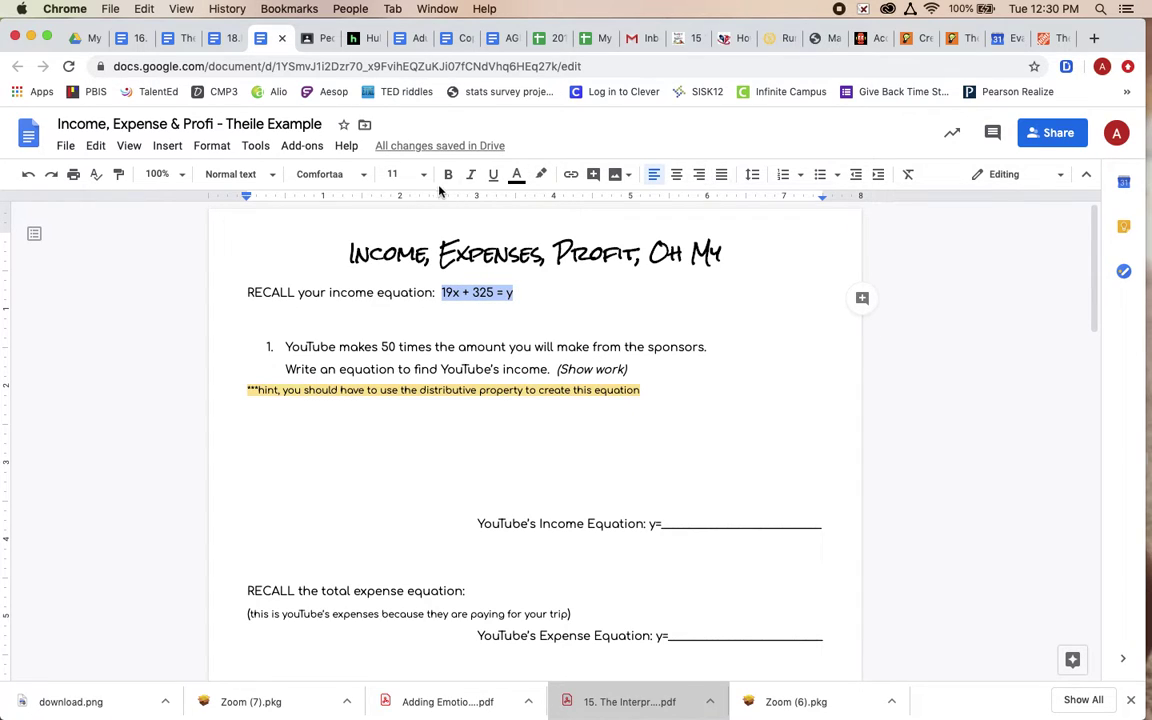
click(400, 174)
click(398, 357)
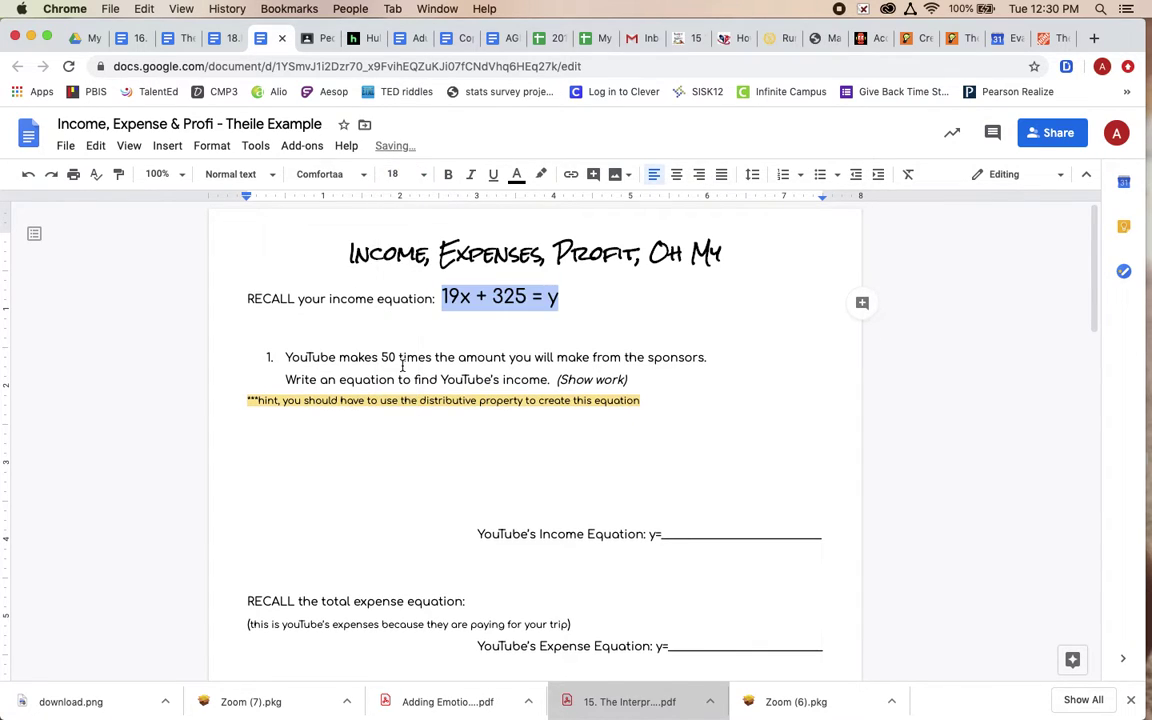
click(618, 306)
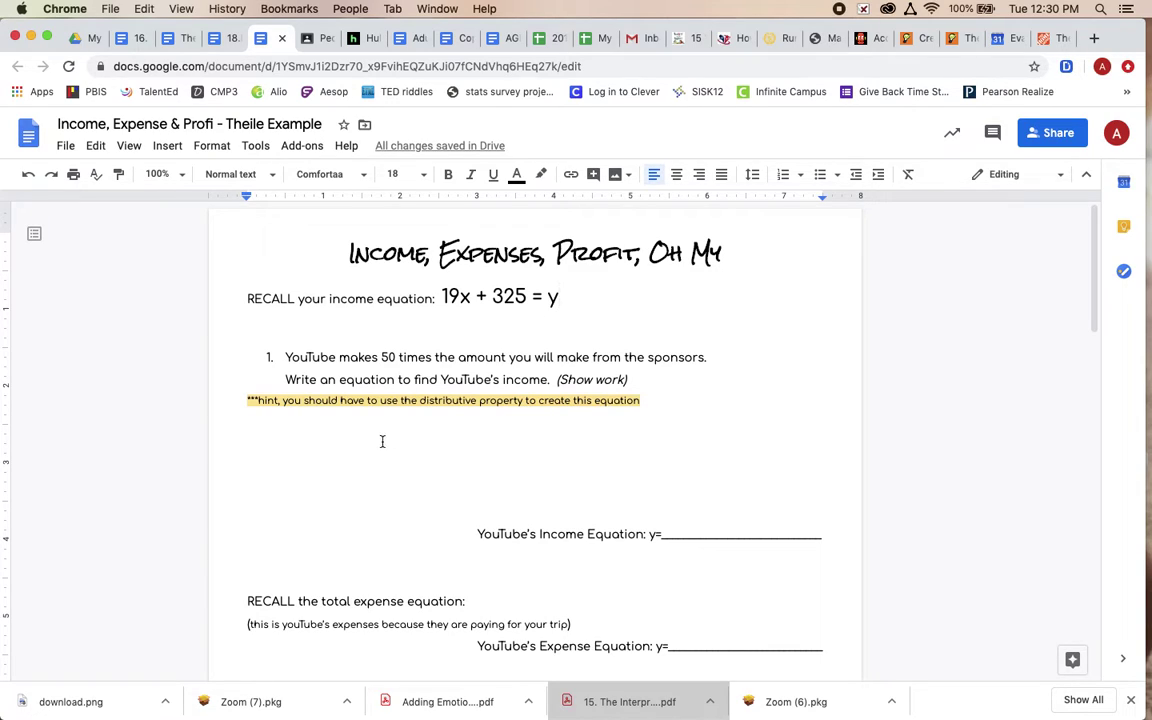
drag(286, 359, 704, 358)
drag(441, 296, 523, 293)
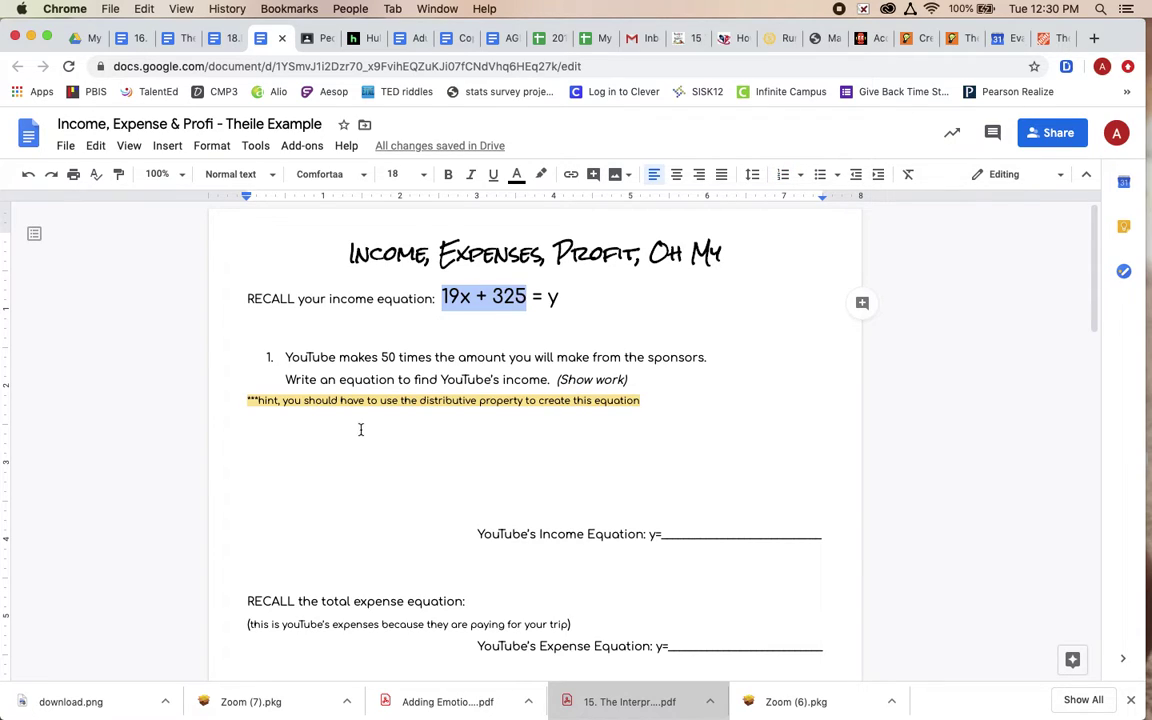
drag(254, 400, 637, 416)
Step: Enter 50(19x+325) below the distributive property hint and set it to font size 24
click(638, 432)
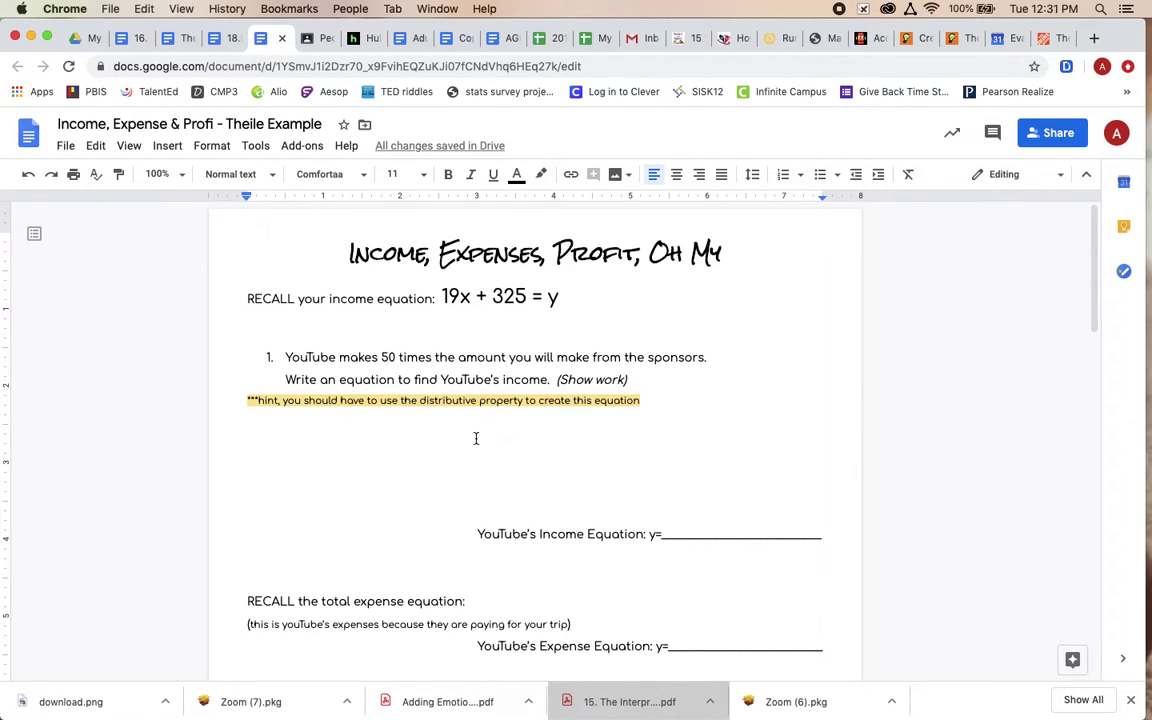
text(50)
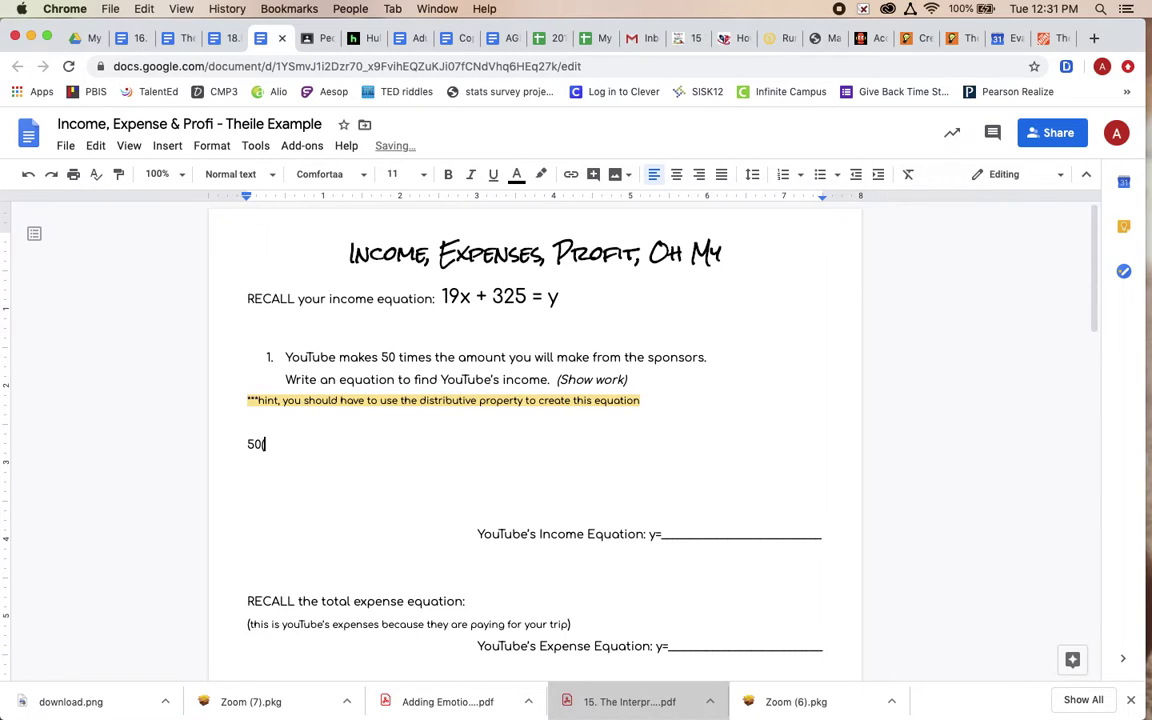
text((19x+325)
drag(226, 442, 314, 442)
click(400, 174)
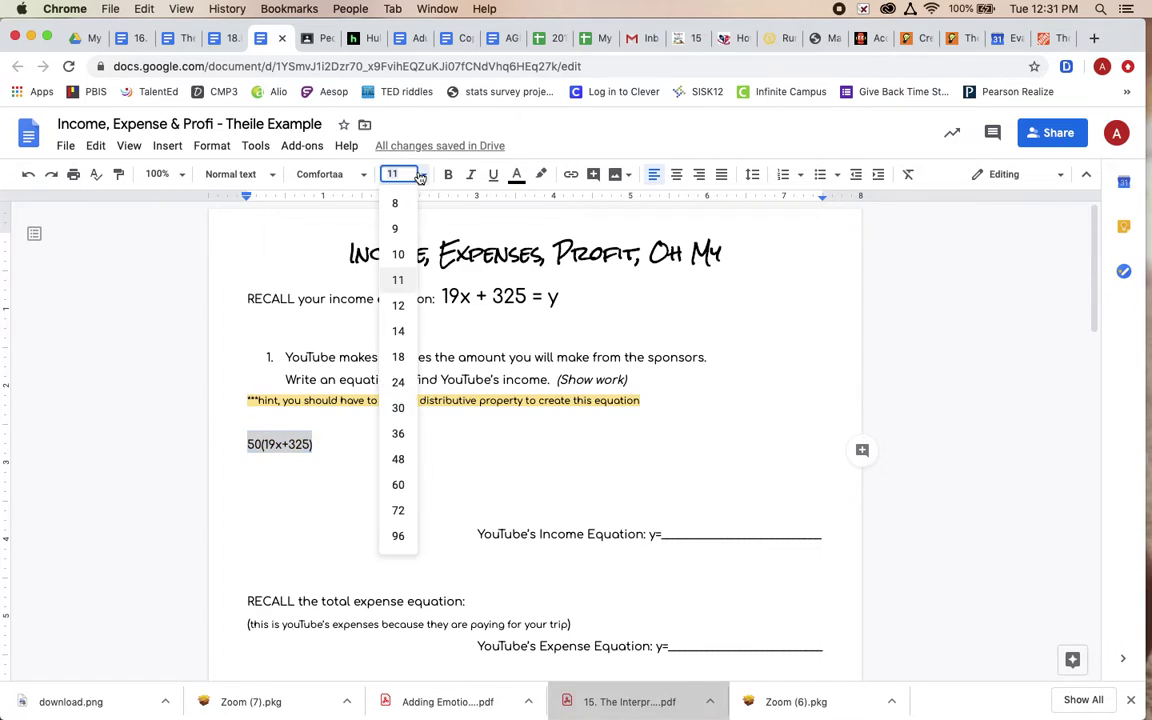
click(395, 380)
click(249, 452)
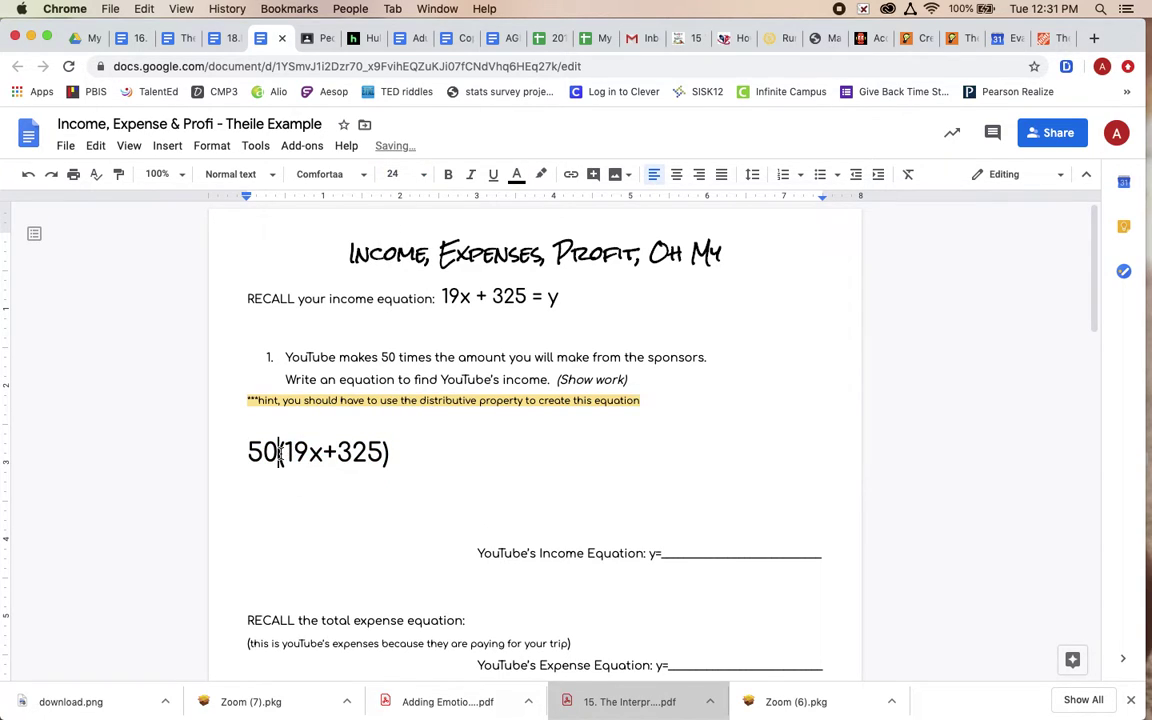
drag(278, 452, 393, 452)
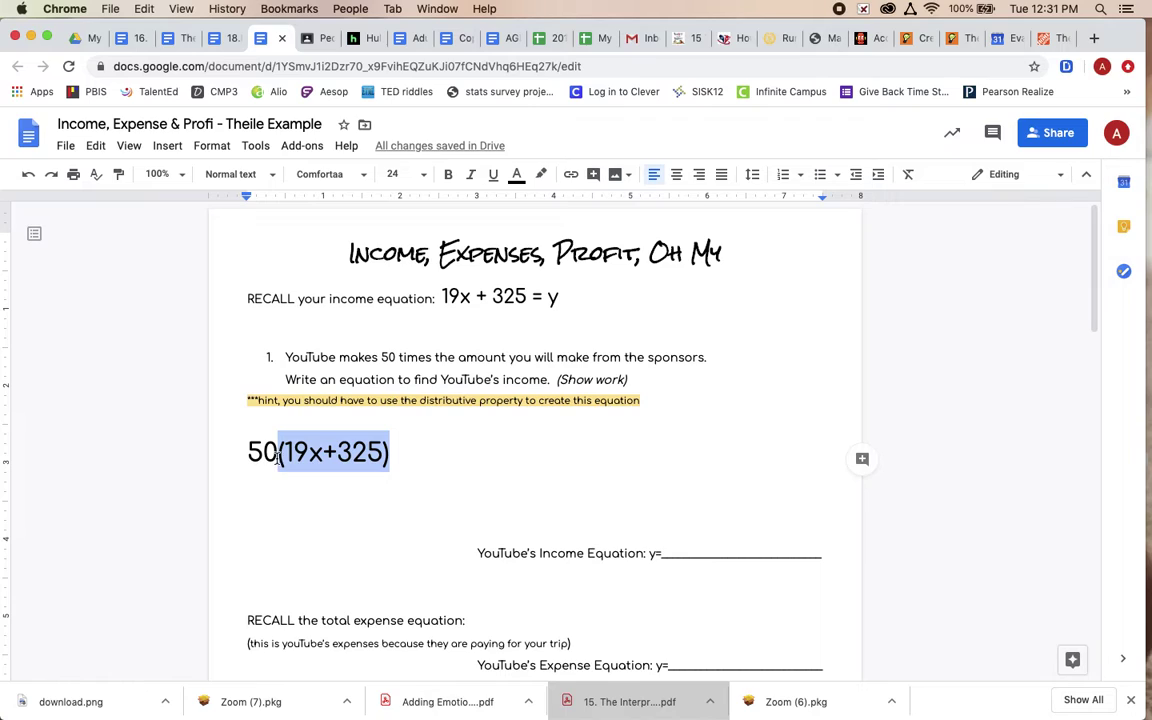
click(430, 455)
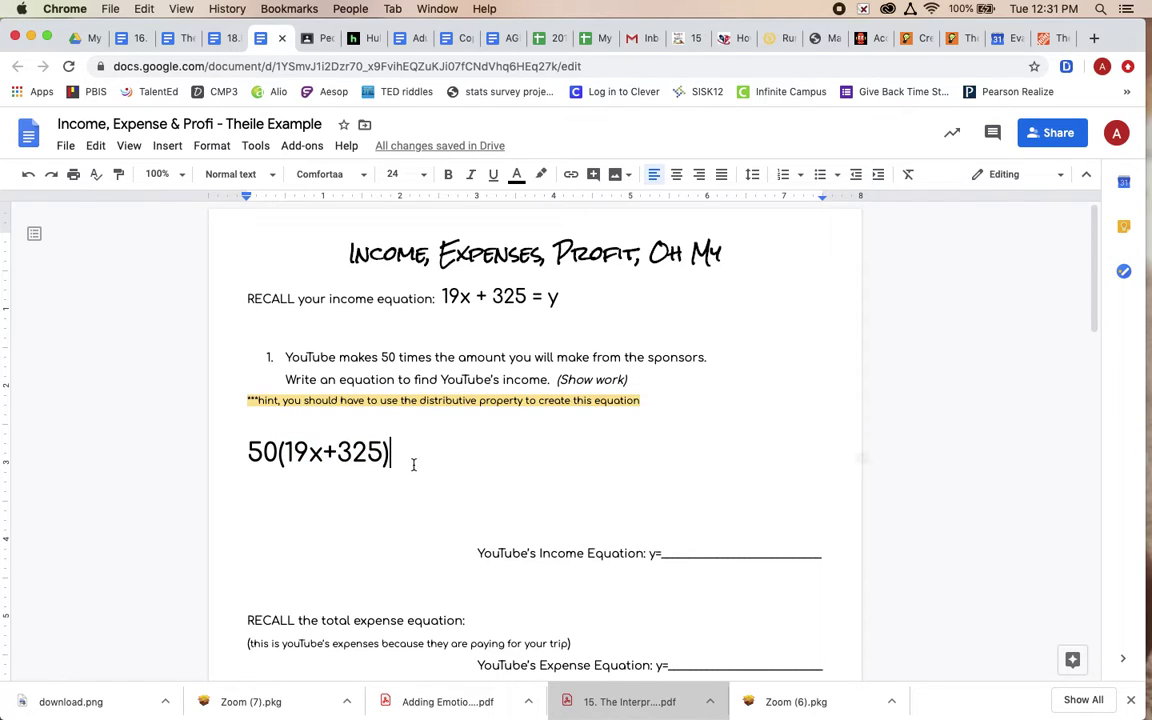
drag(246, 452, 391, 452)
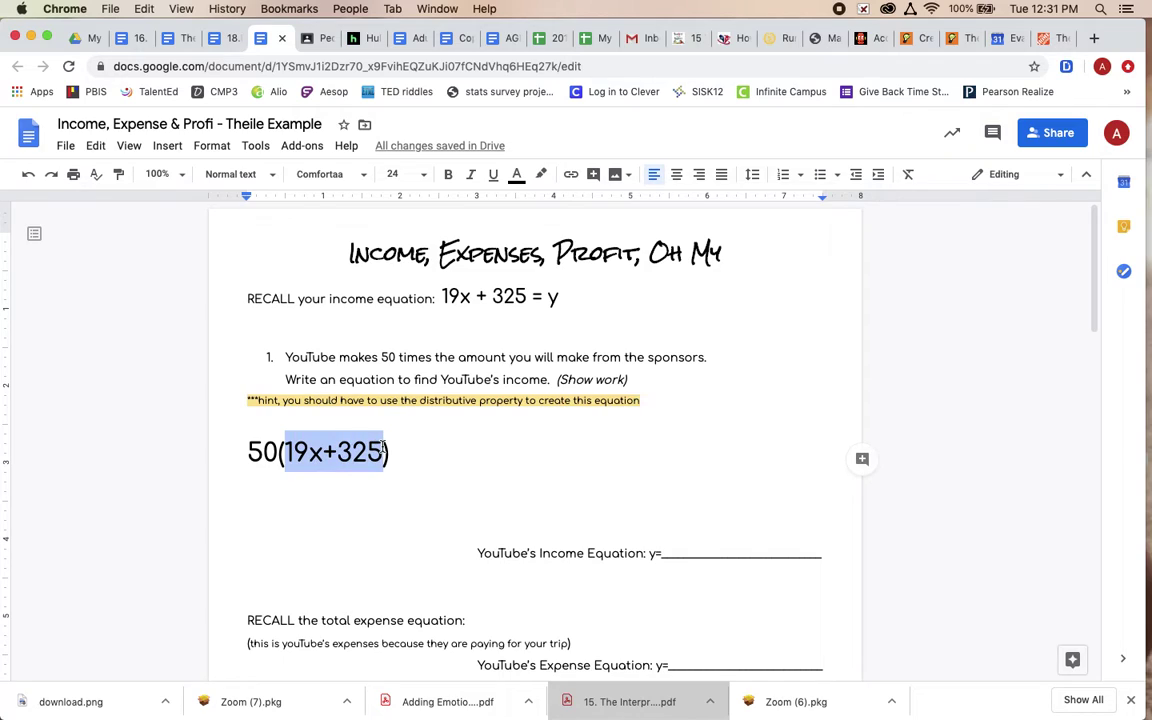
Step: Add the distributed form 50*19x + 50*325 on a new line below 50(19x+325)
click(404, 452)
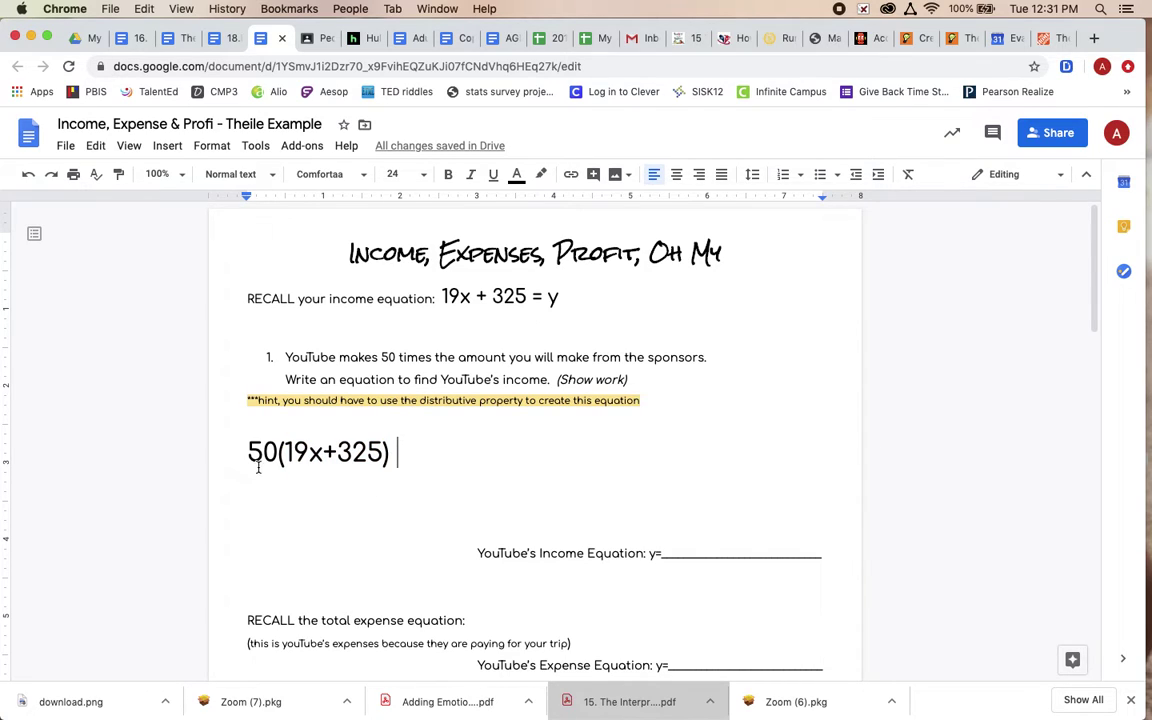
key(Return)
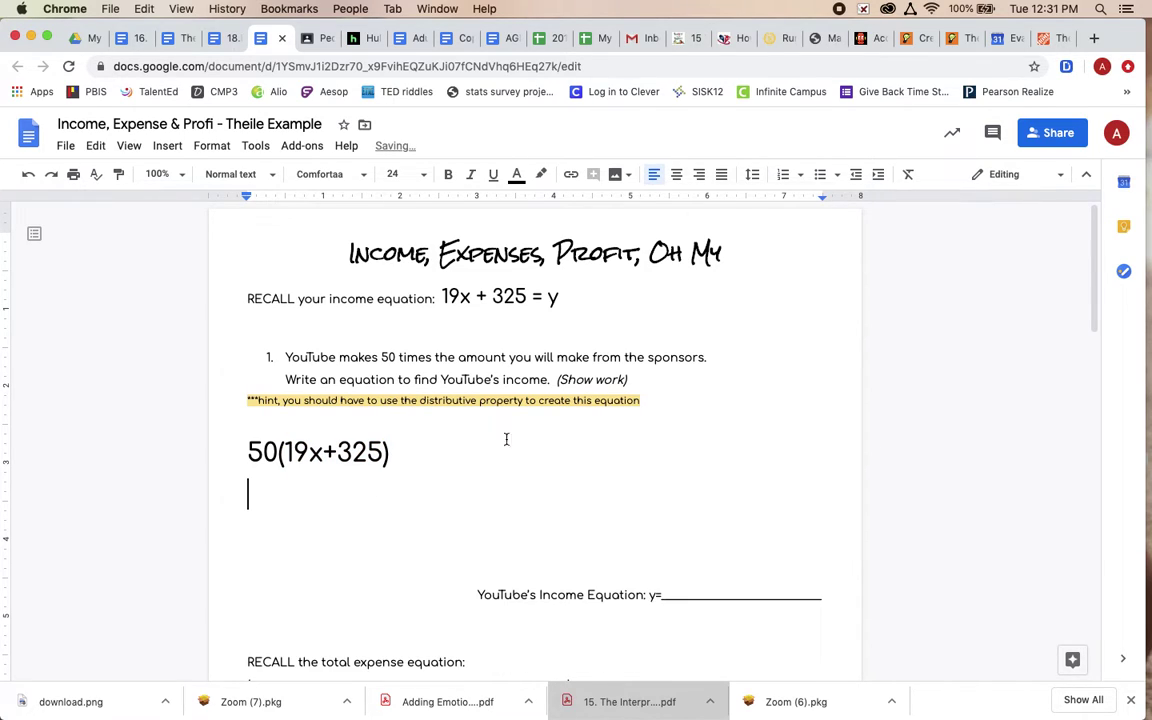
double_click(318, 453)
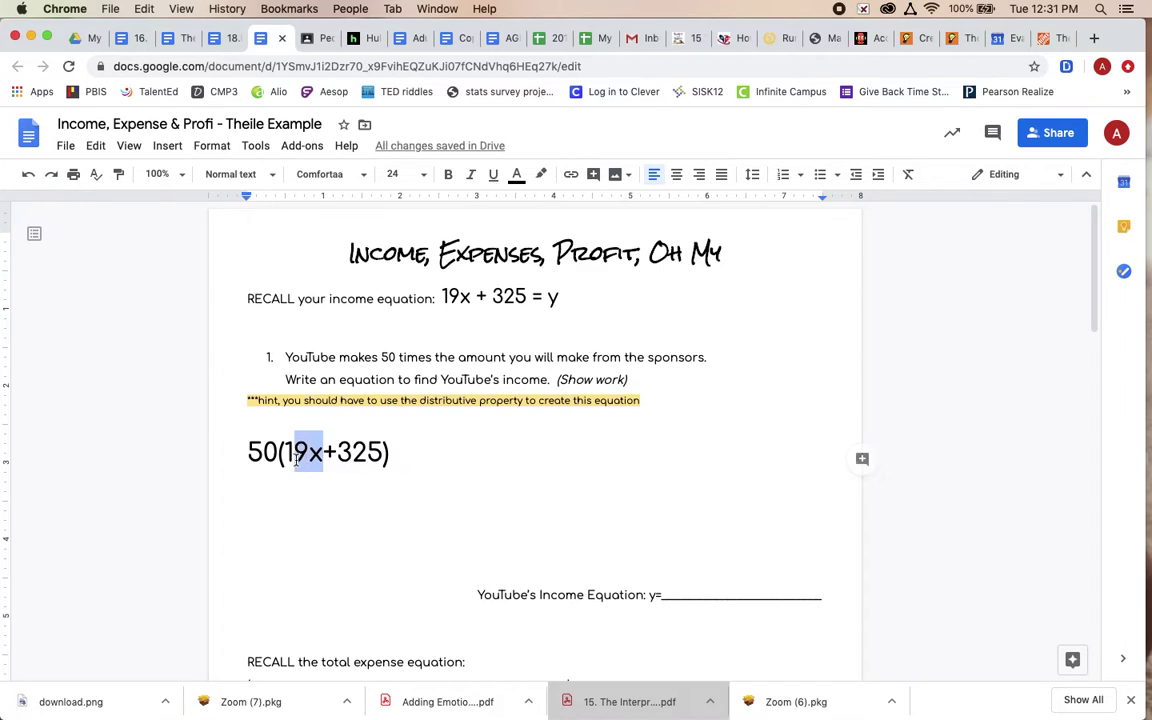
click(320, 453)
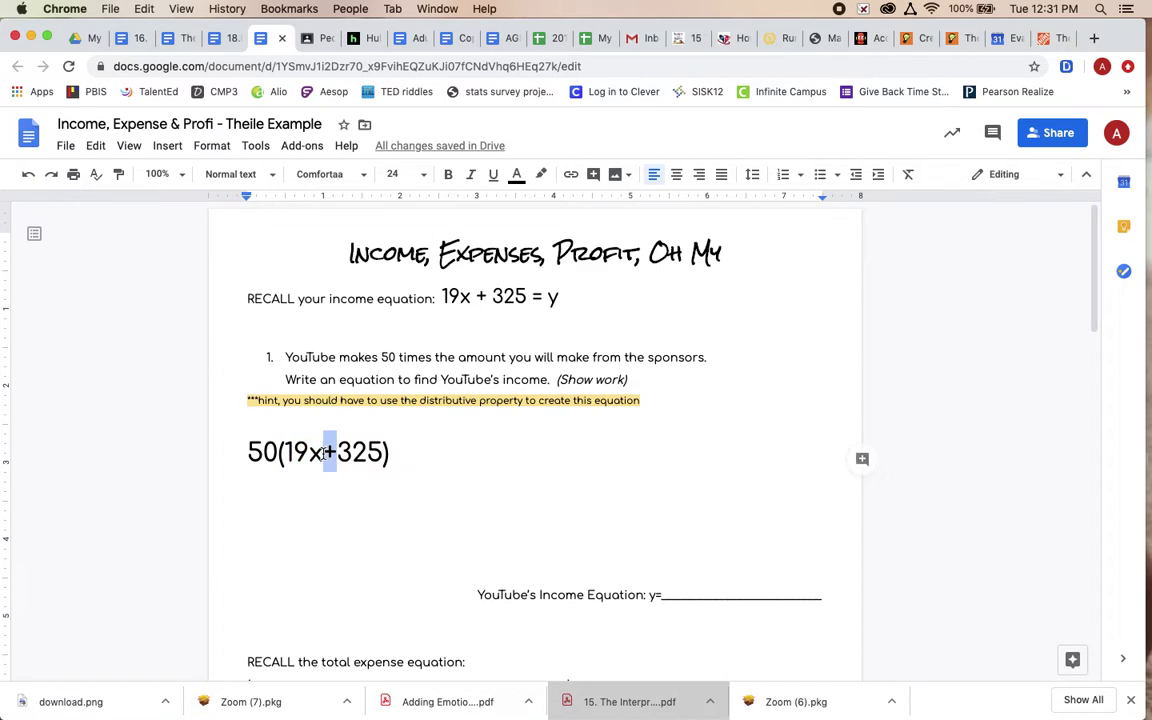
click(279, 452)
drag(337, 453, 384, 455)
click(351, 497)
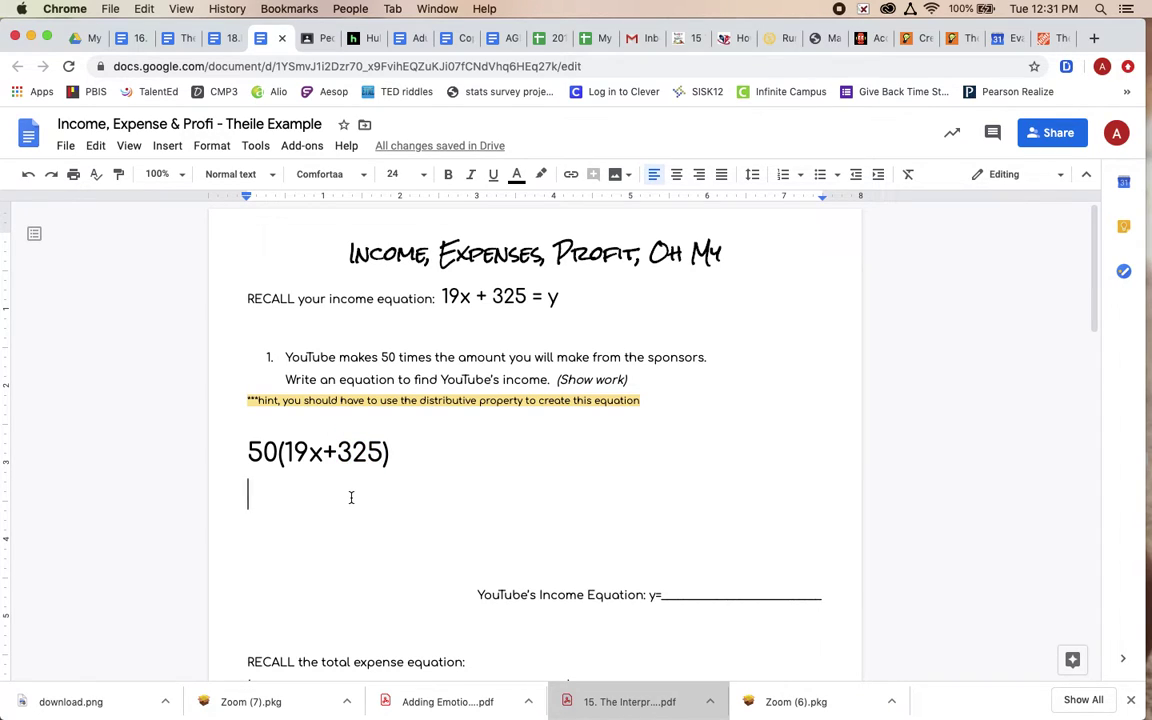
text(50*19x )
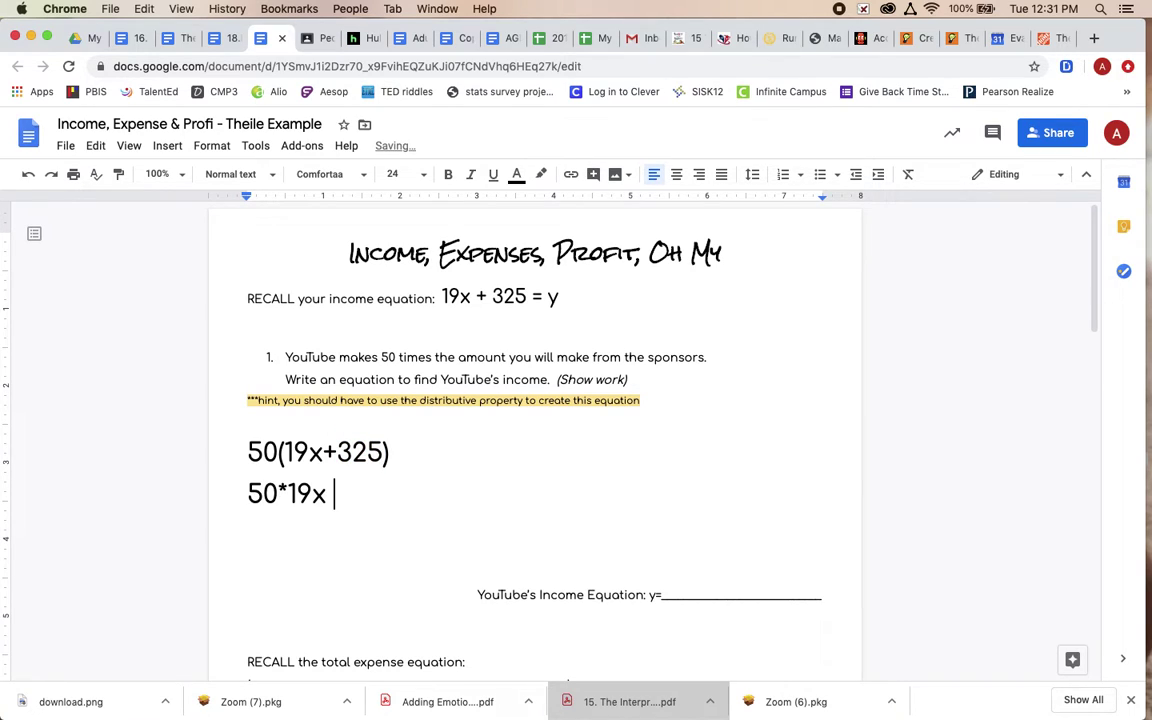
text(+ 50*325)
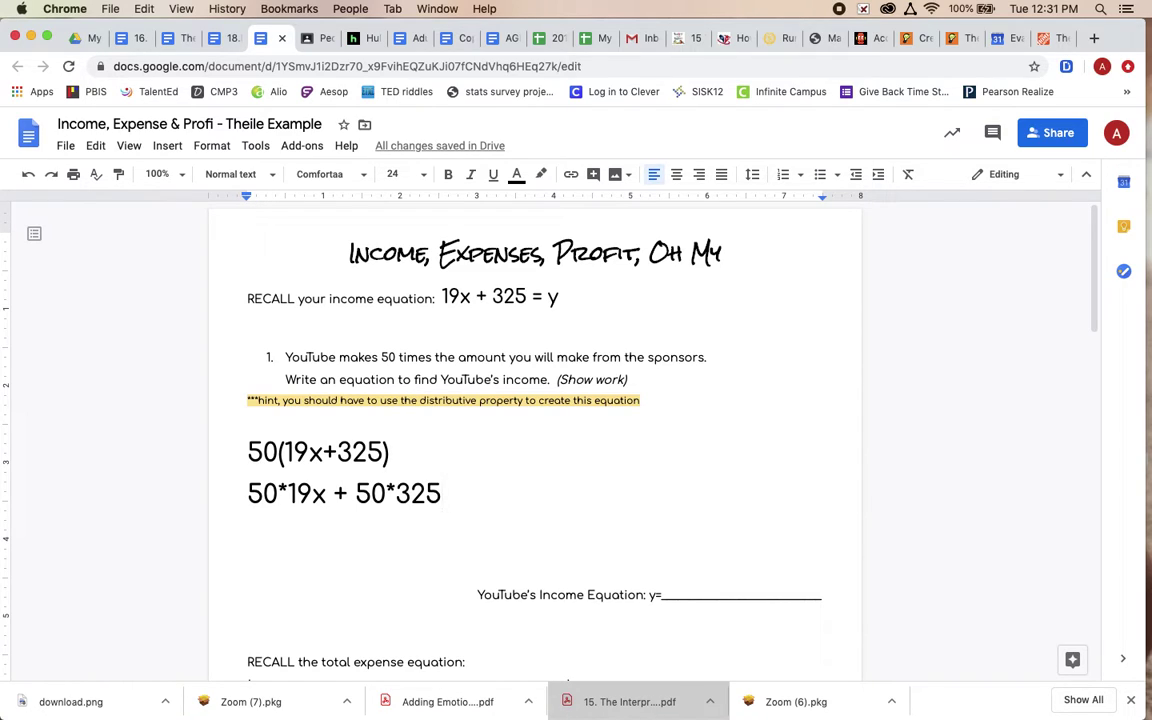
Step: Add the simplified equation 950x + 16250= y on a new line below the distributed form
drag(286, 452, 386, 452)
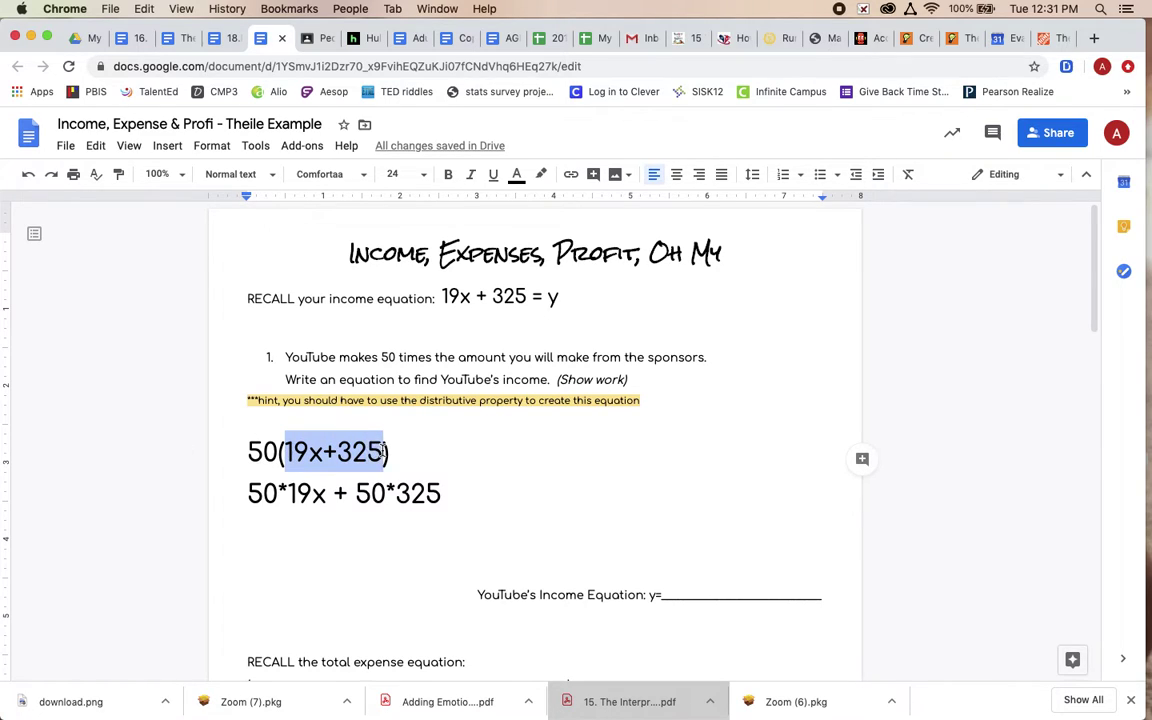
click(456, 493)
key(Return)
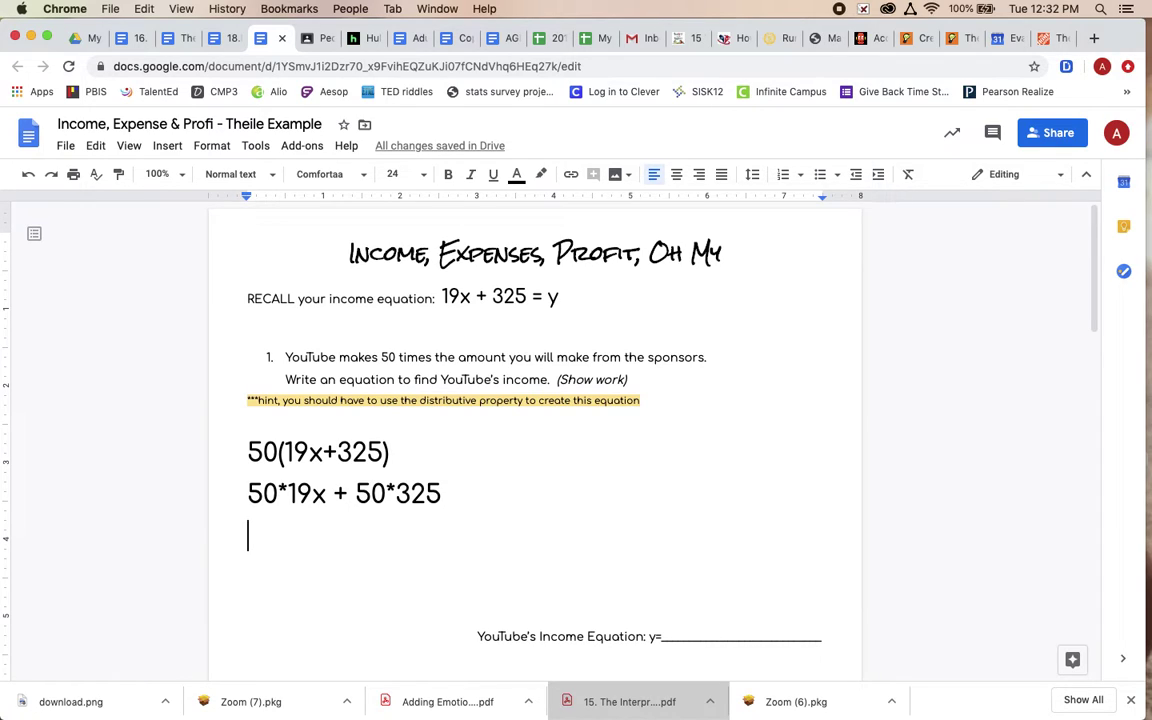
text(95)
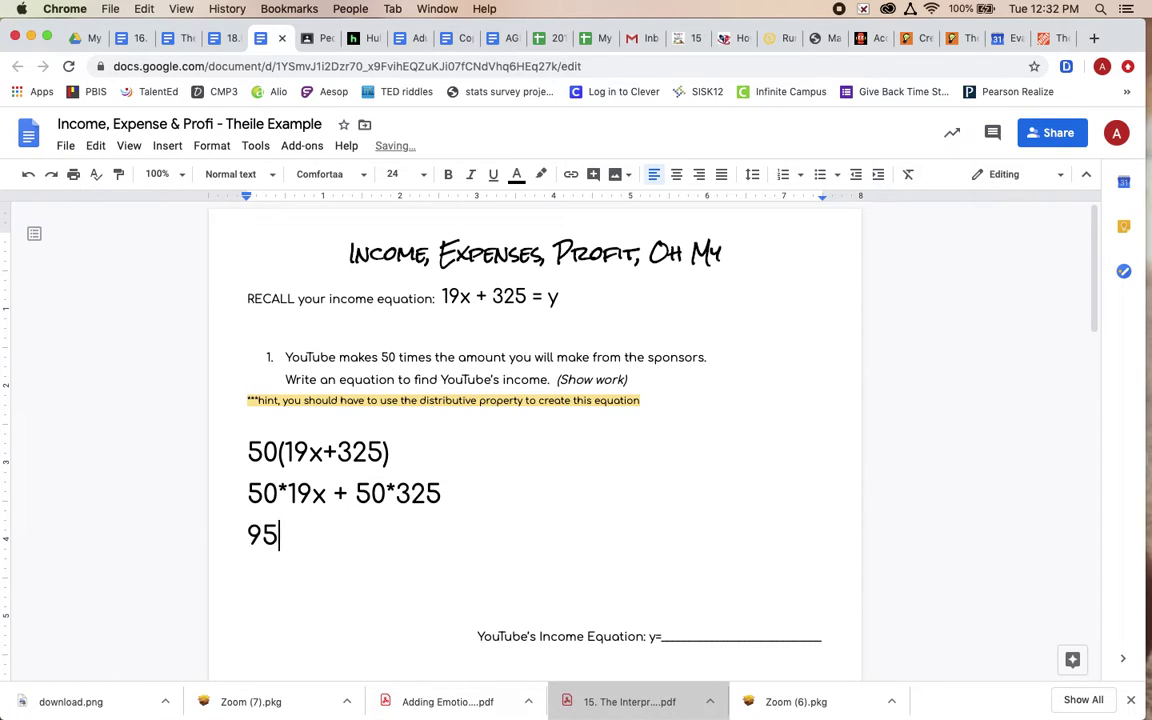
text(0x +)
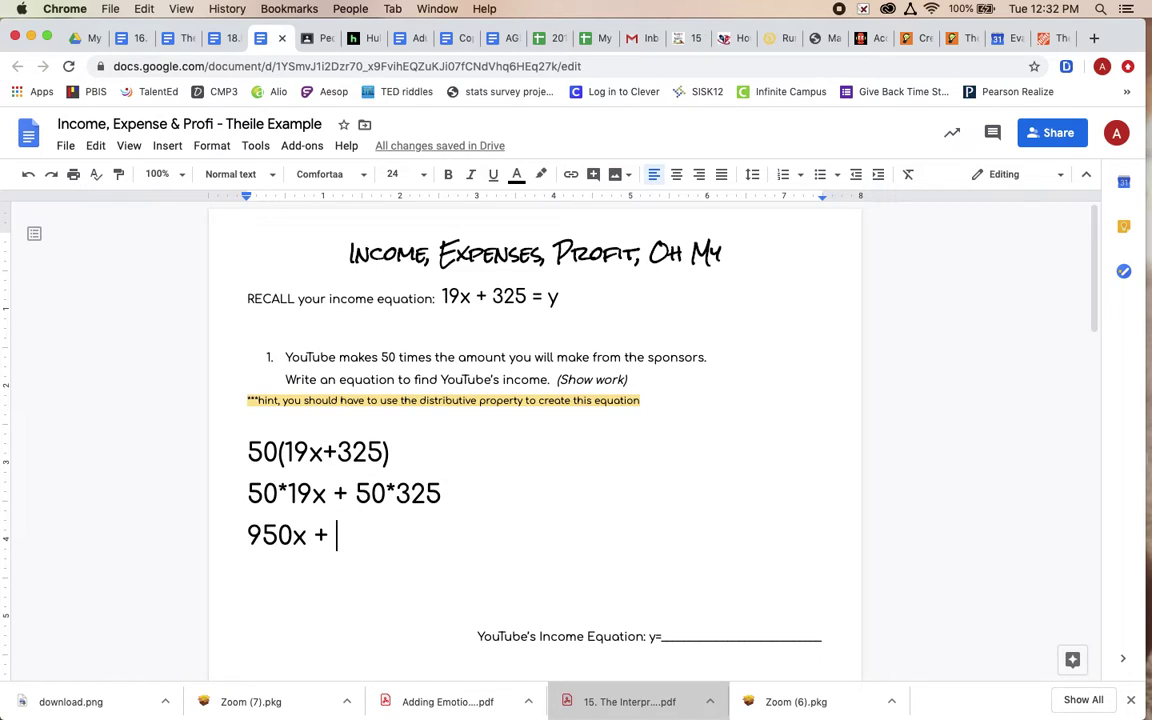
text(162)
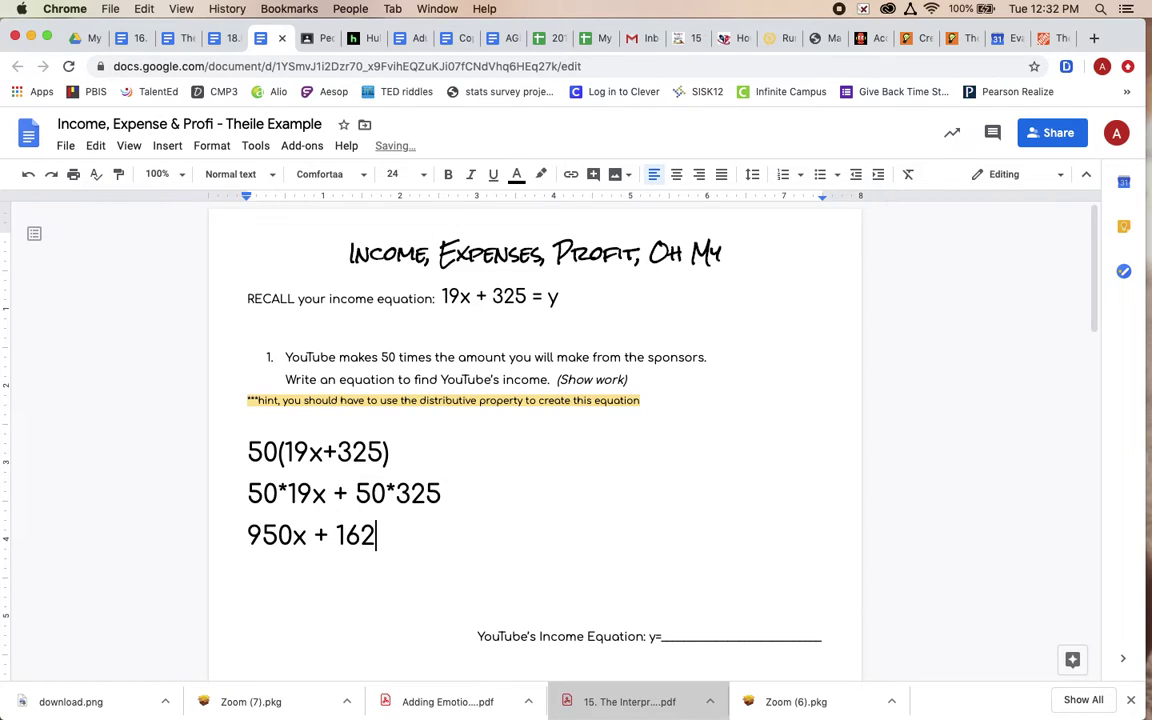
text(50= y)
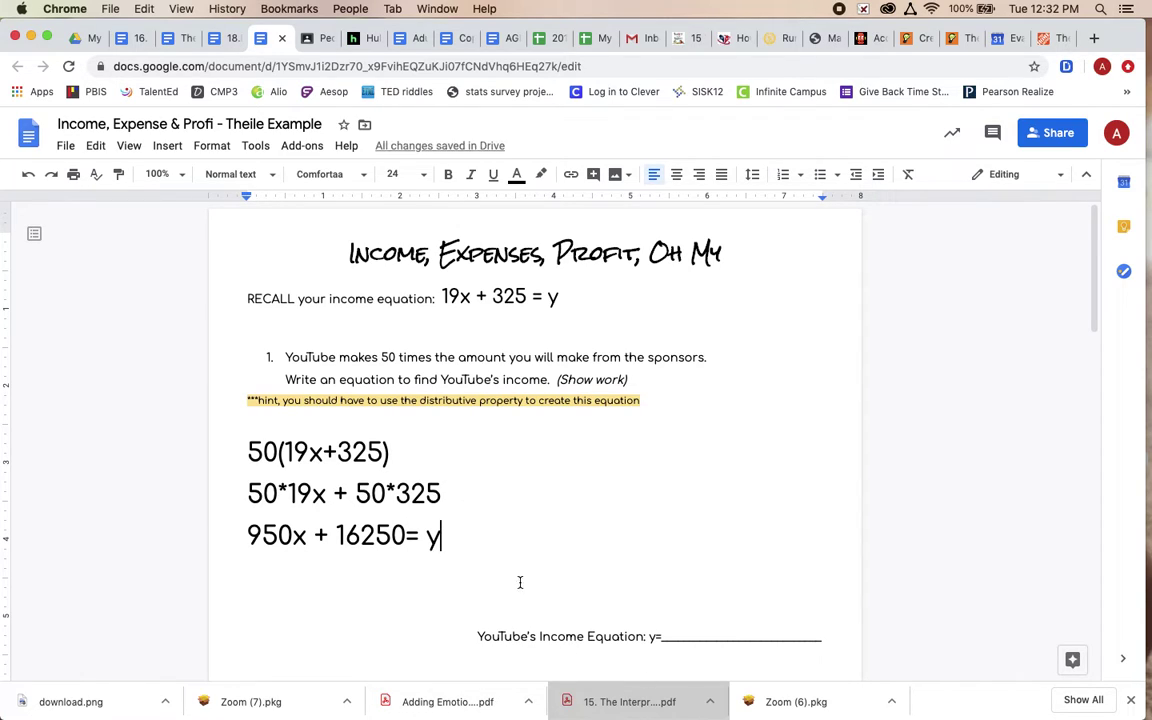
Step: Copy 950x + 16250 from the worked solution over the blank after "YouTube's Income Equation: y="
drag(402, 537, 240, 536)
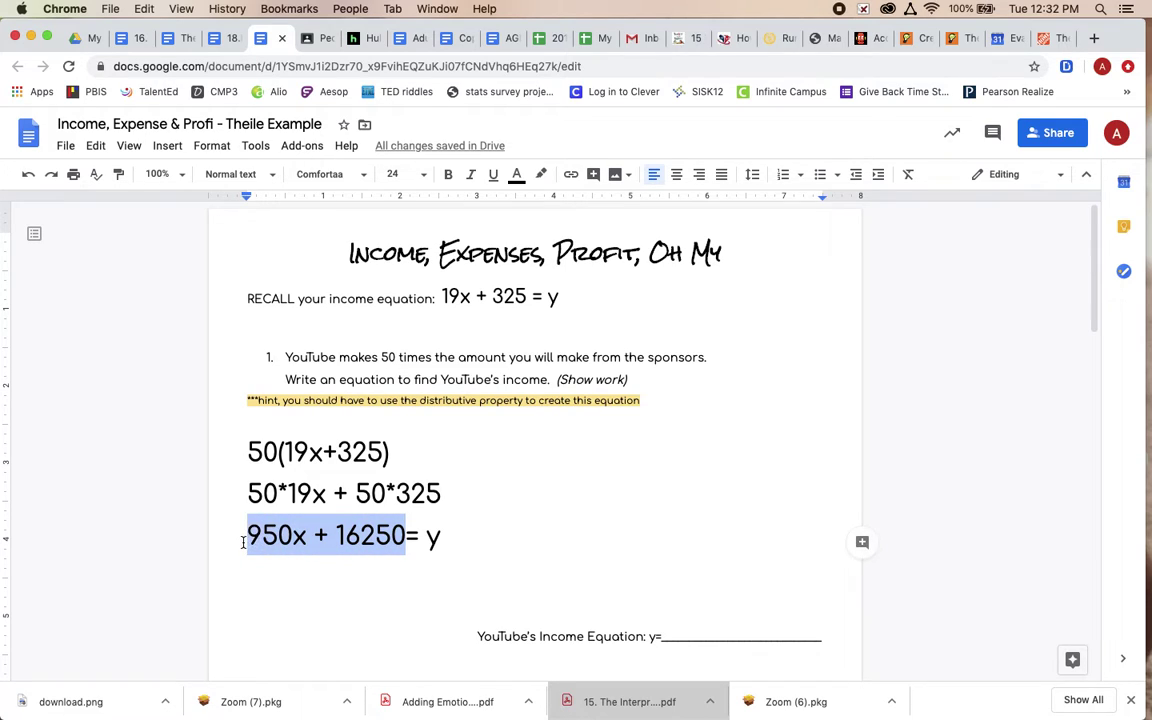
key(super+c)
drag(661, 636, 815, 632)
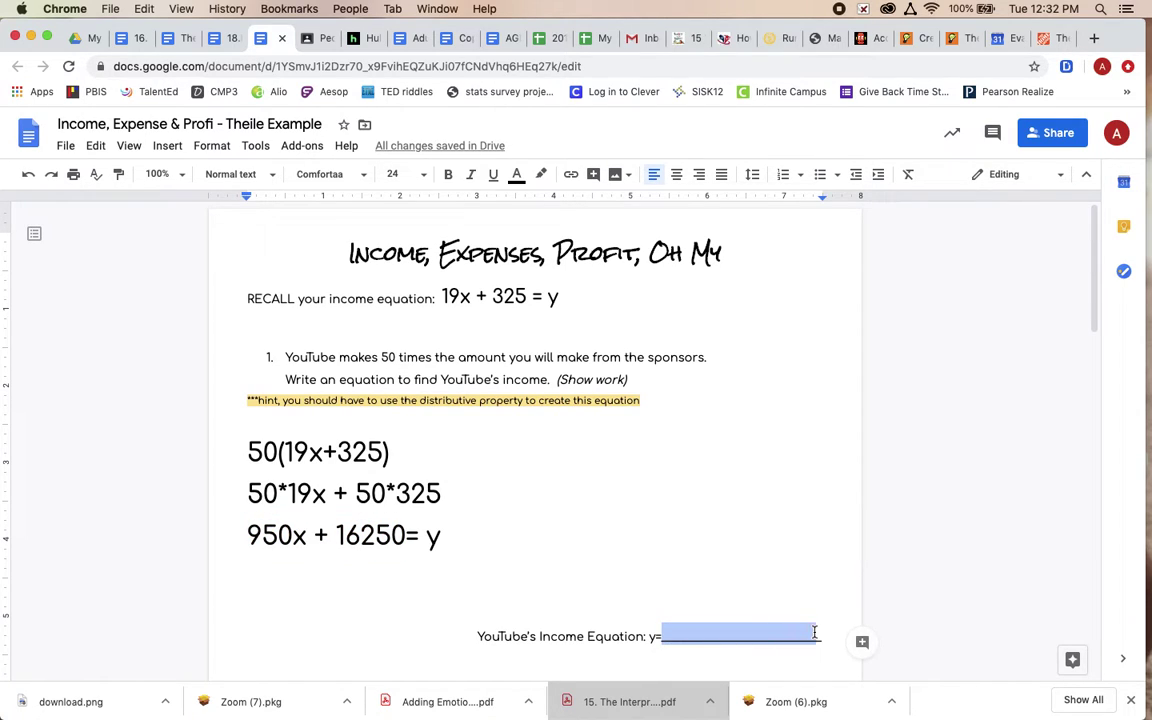
key(super+v)
click(468, 582)
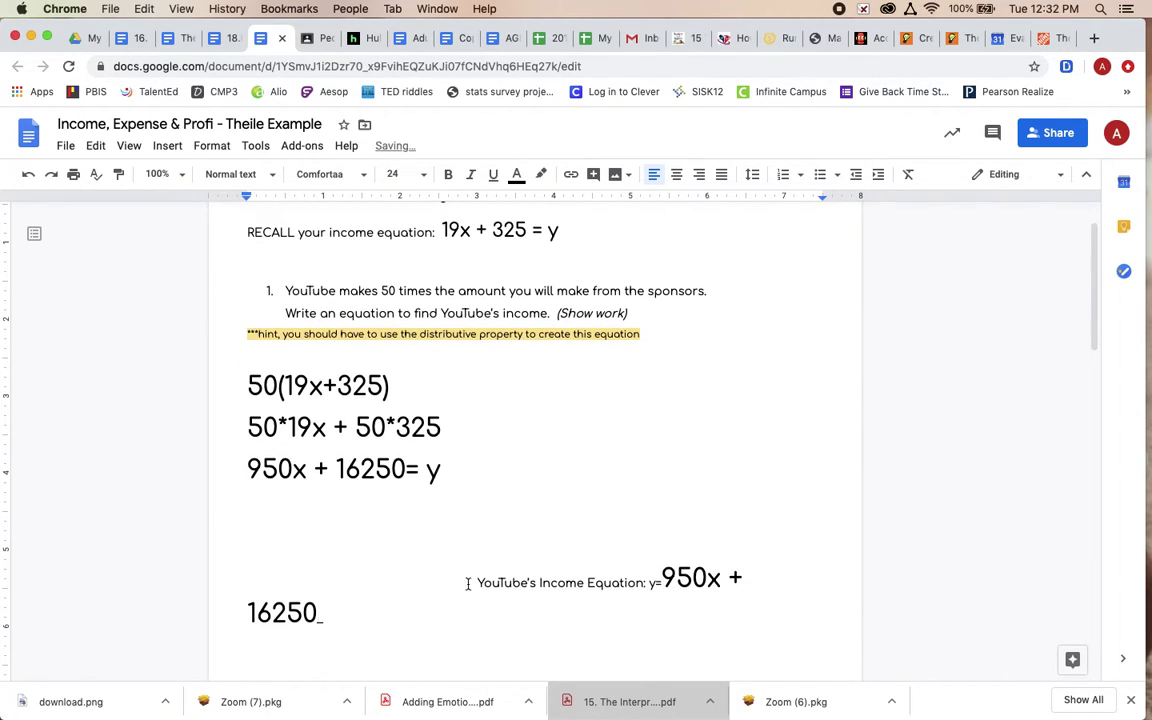
Step: Move the YouTube's Income Equation line back so it fits on one line and remove the "y=" before 950x + 16250
key(BackSpace)
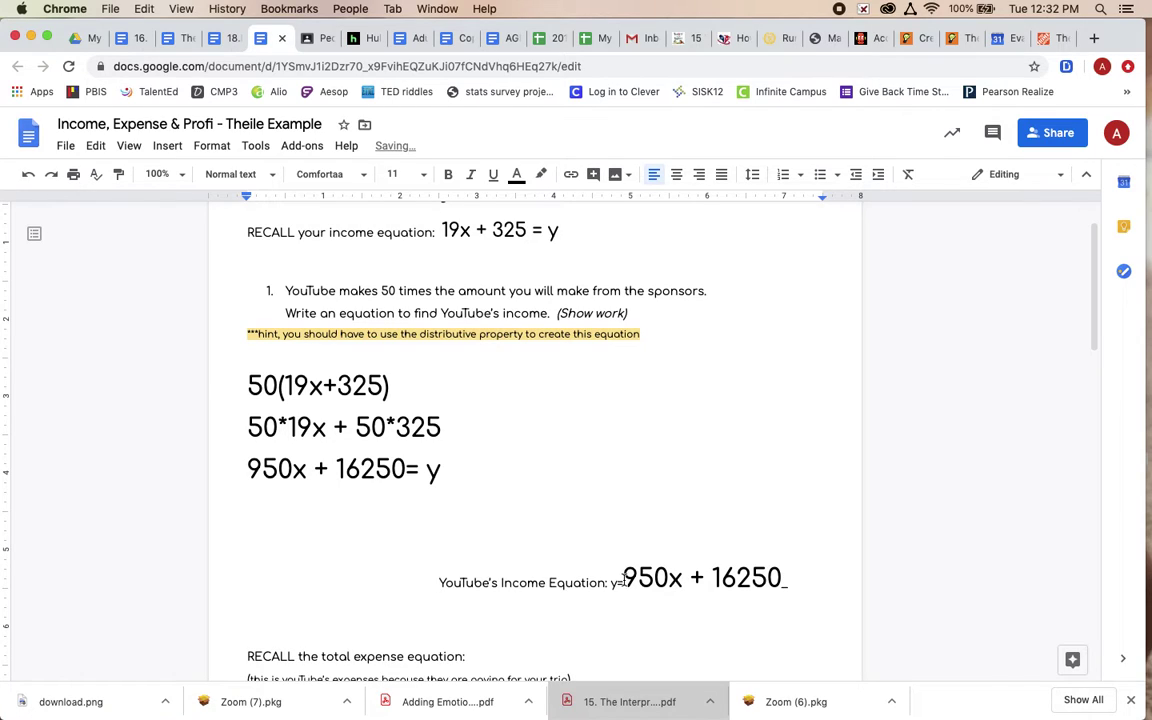
drag(611, 582, 624, 582)
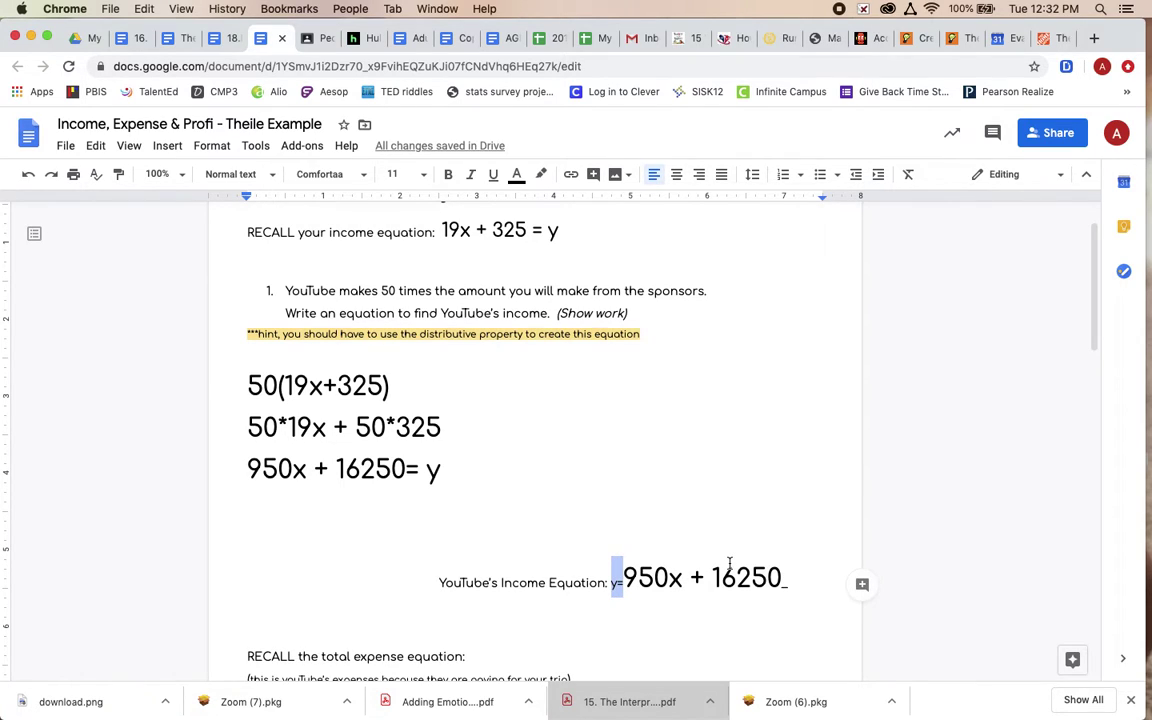
key(BackSpace)
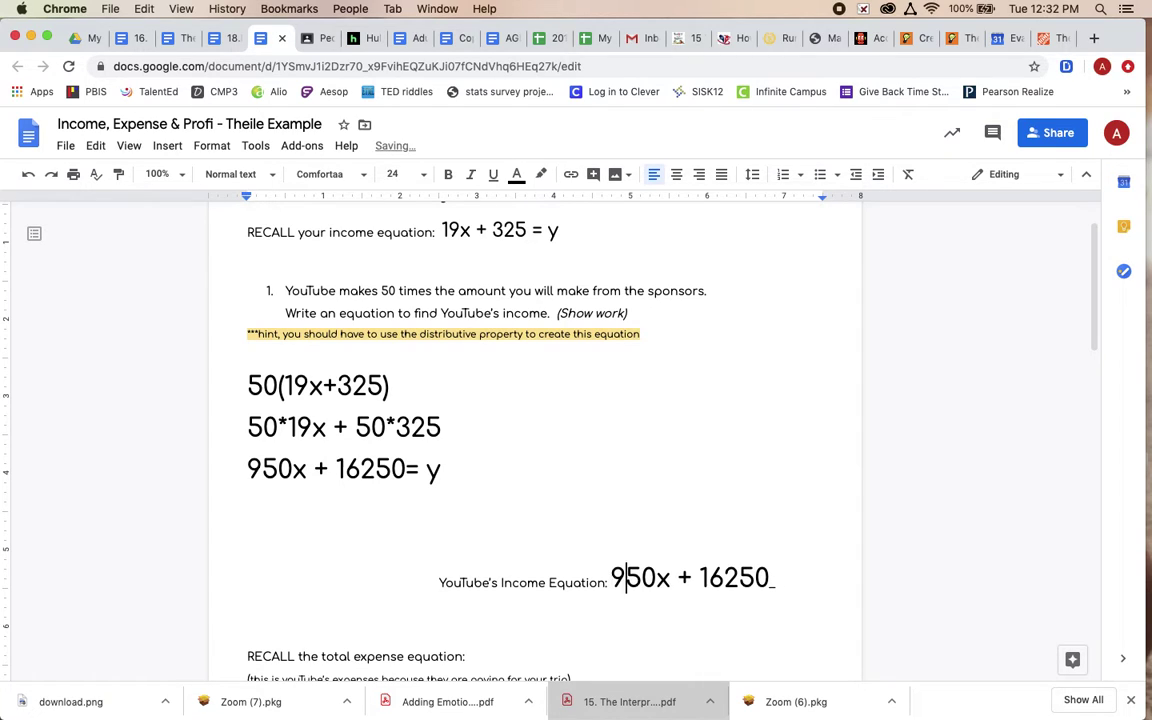
Step: Add "= y" after 950x + 16250 on the YouTube's Income Equation line
click(672, 578)
key(Right)
key(Right)
key(Right)
key(Right)
key(Right)
key(Right)
key(Right)
key(Right)
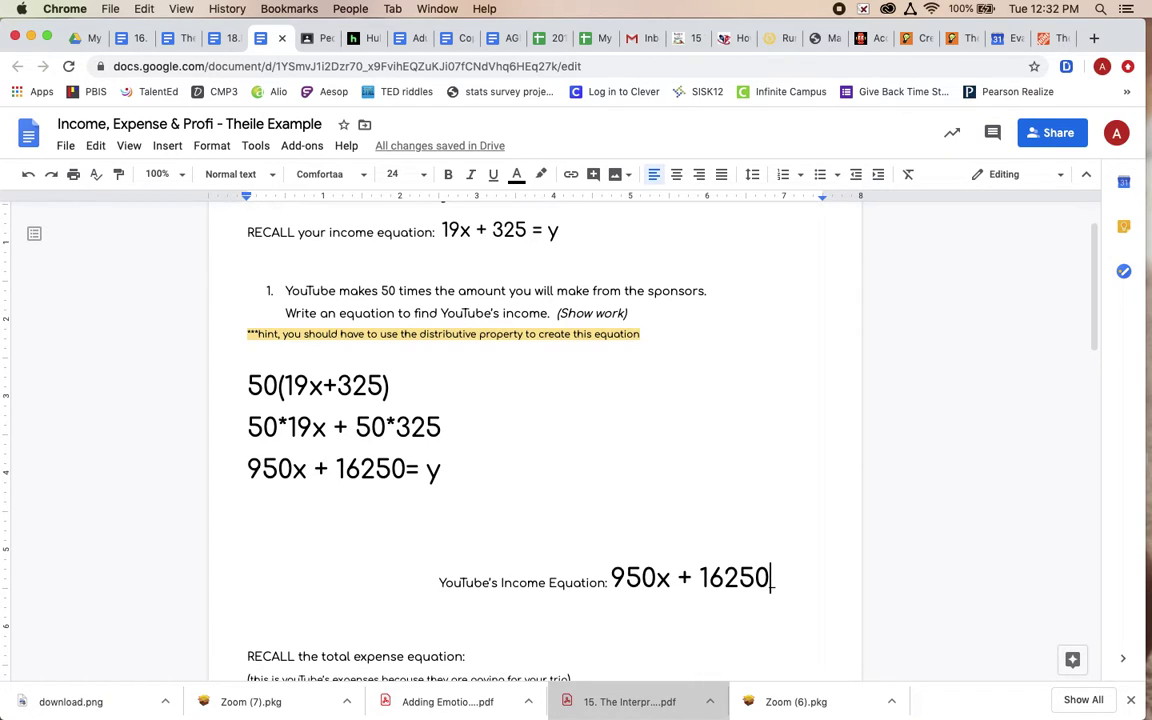
text(= y)
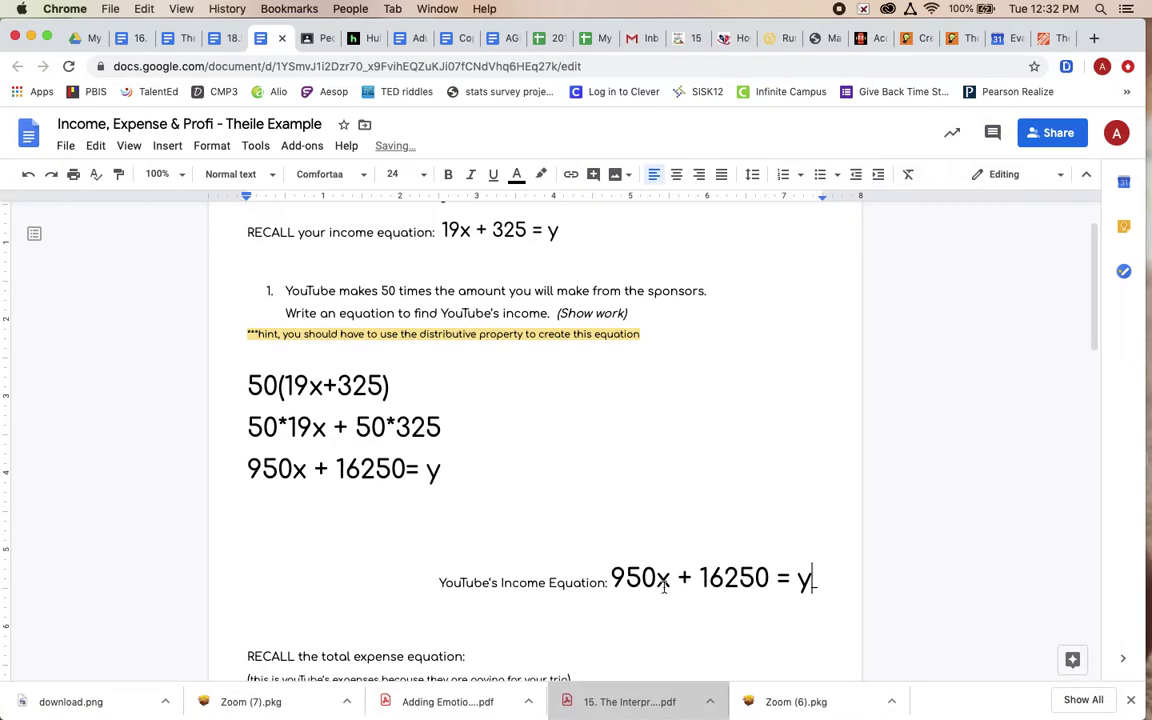
Step: Compare YouTube's finished income equation with the recalled income equation 19x + 325 = y and its 325 term
key(Home)
key(shift+Right)
key(shift+Right)
key(shift+Right)
key(shift+Right)
key(shift+Right)
key(shift+Right)
key(shift+Right)
key(shift+Right)
key(shift+Right)
key(shift+Right)
key(shift+Right)
key(shift+Right)
key(shift+Right)
key(shift+Right)
key(shift+Right)
key(shift+Right)
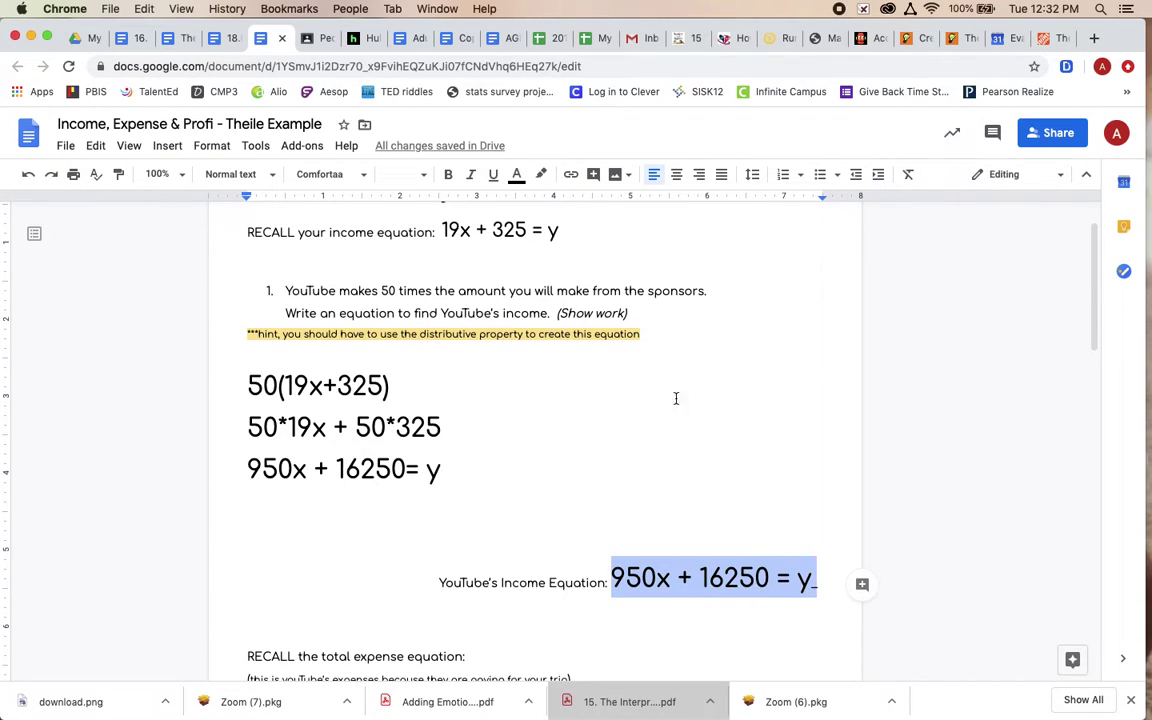
drag(438, 231, 585, 232)
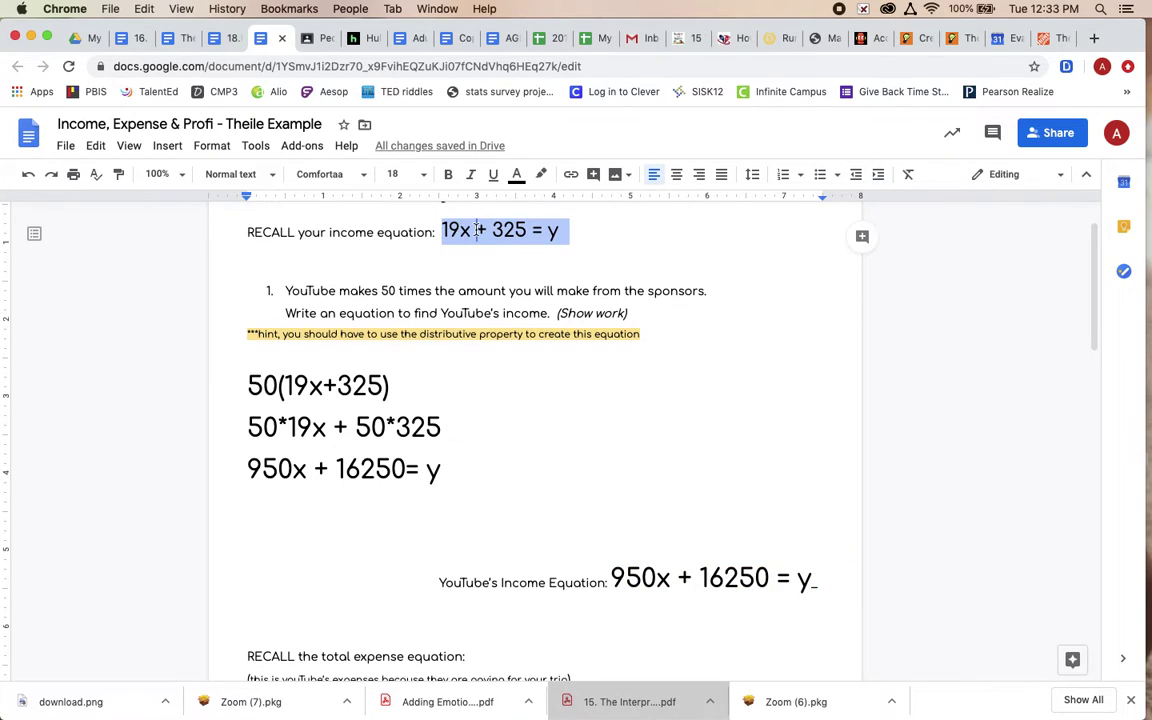
drag(468, 230, 527, 238)
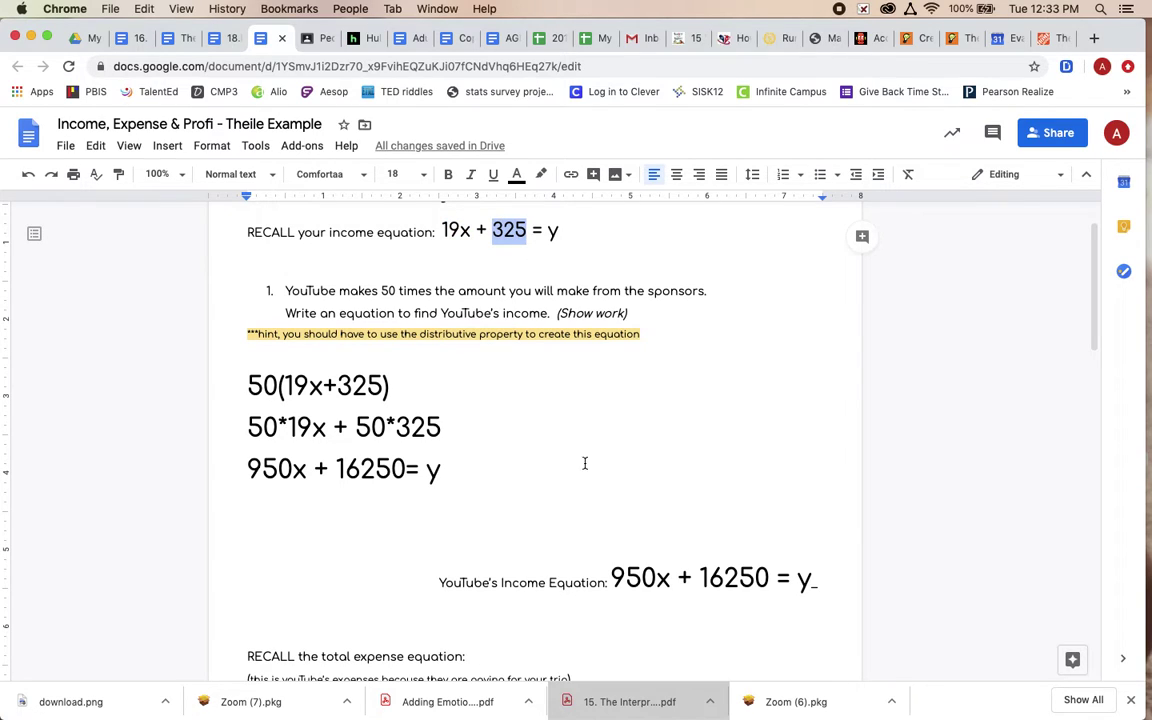
Step: Switch to Google Drive and find the worksheet author's examples folder under 5. Moving Straight Ahead, Linear Road trip Pages, for the total expense equation
scroll(571, 483, down, 3)
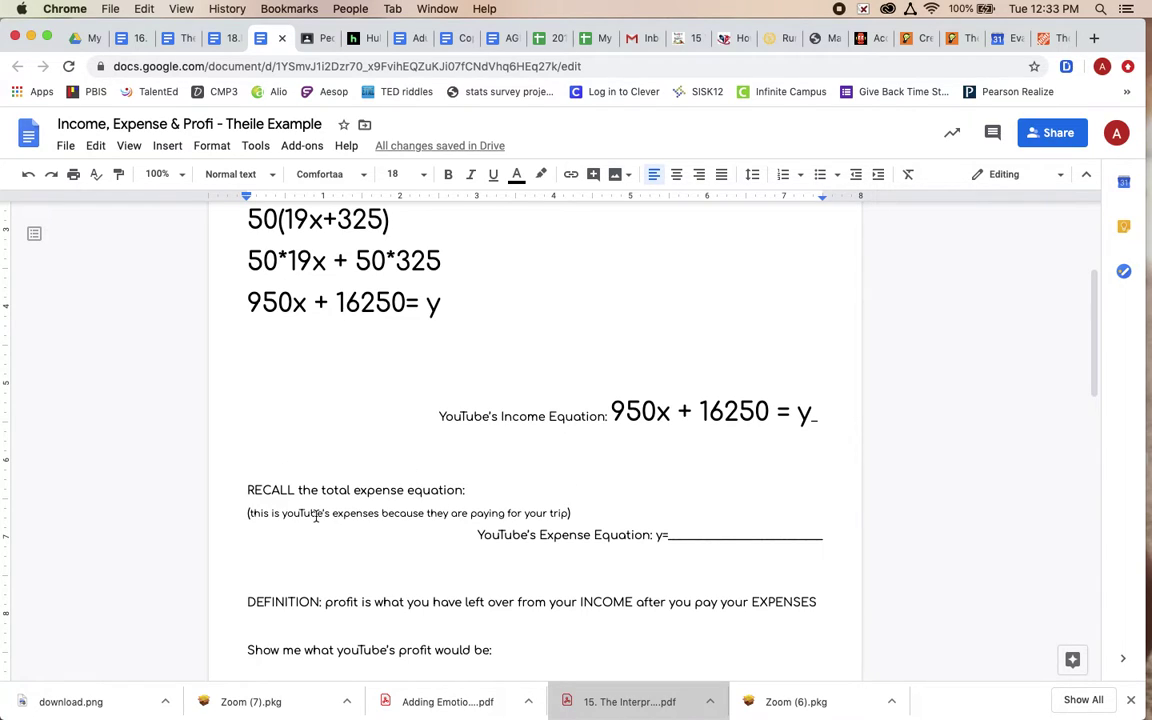
scroll(315, 515, down, 3)
drag(248, 353, 462, 347)
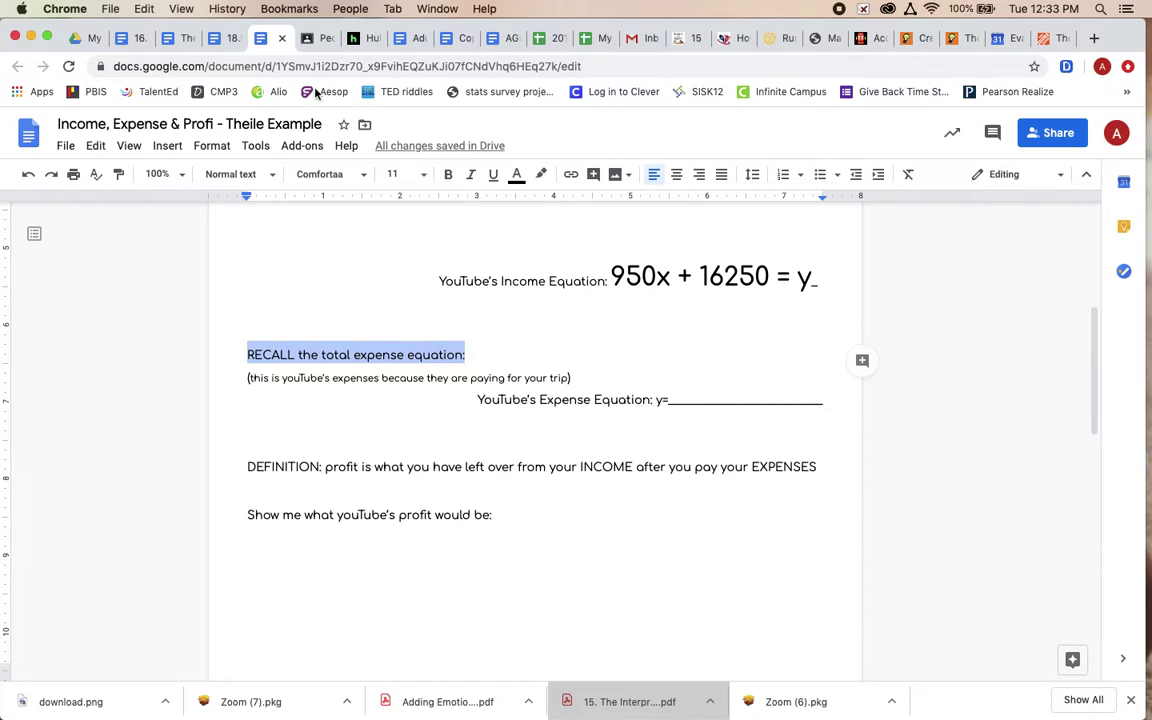
click(83, 40)
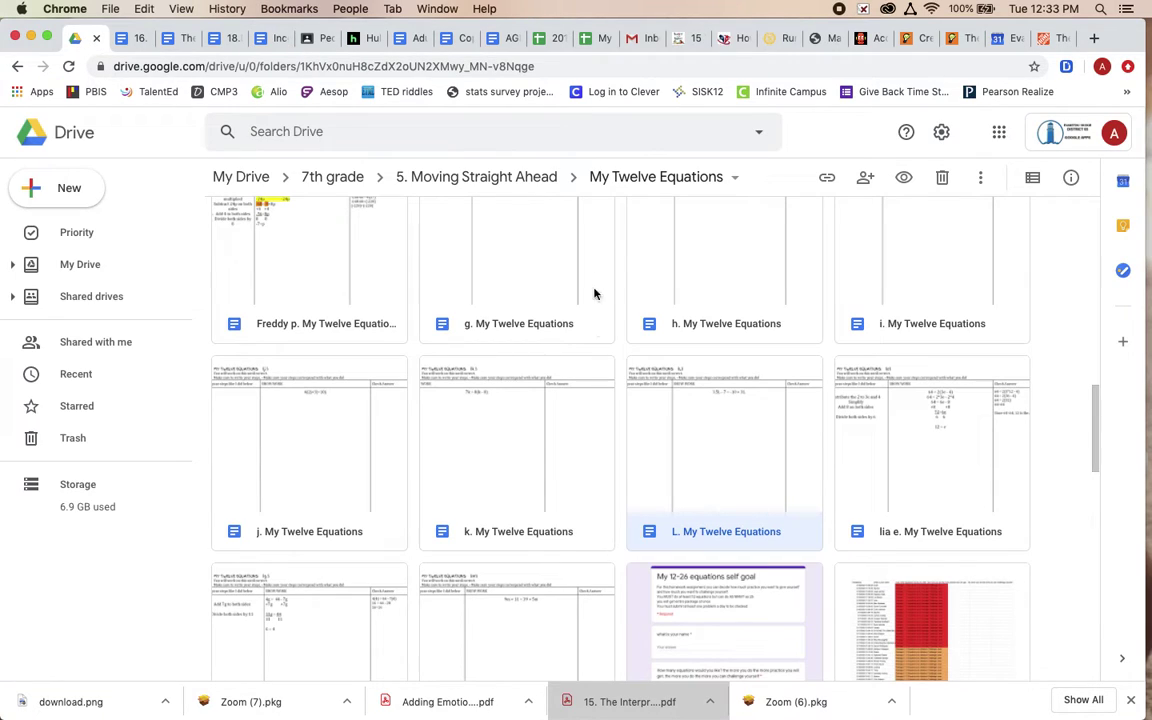
scroll(530, 530, up, 1)
scroll(538, 521, up, 3)
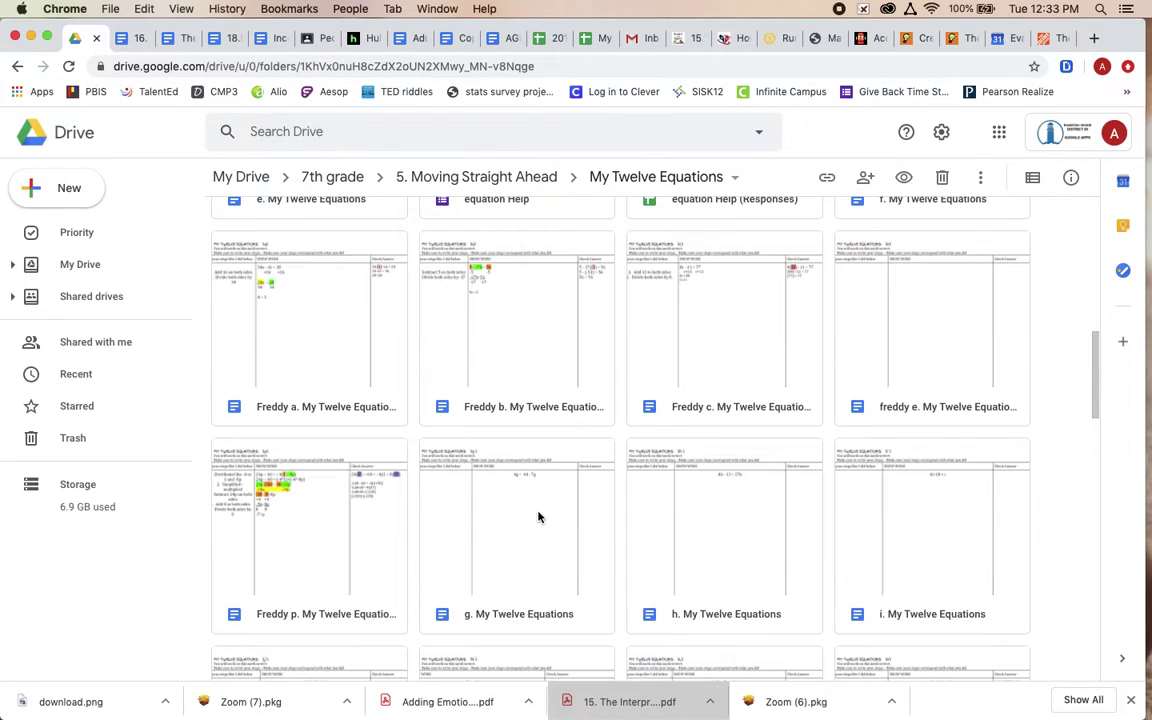
click(496, 187)
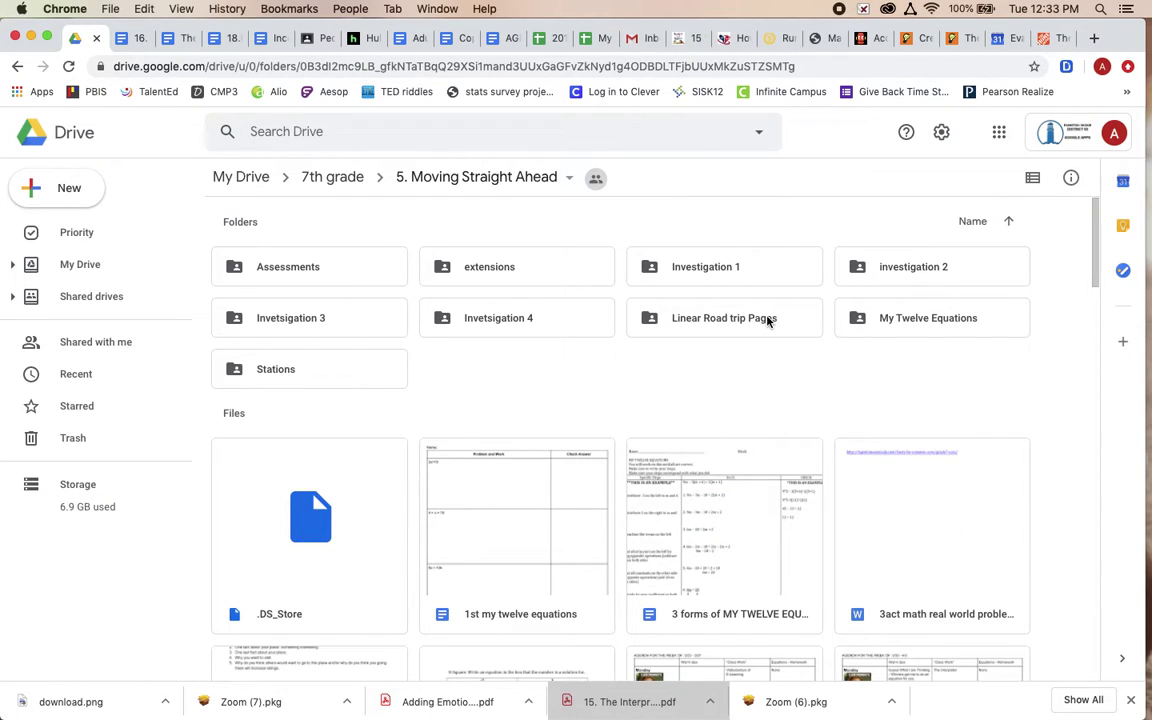
double_click(762, 320)
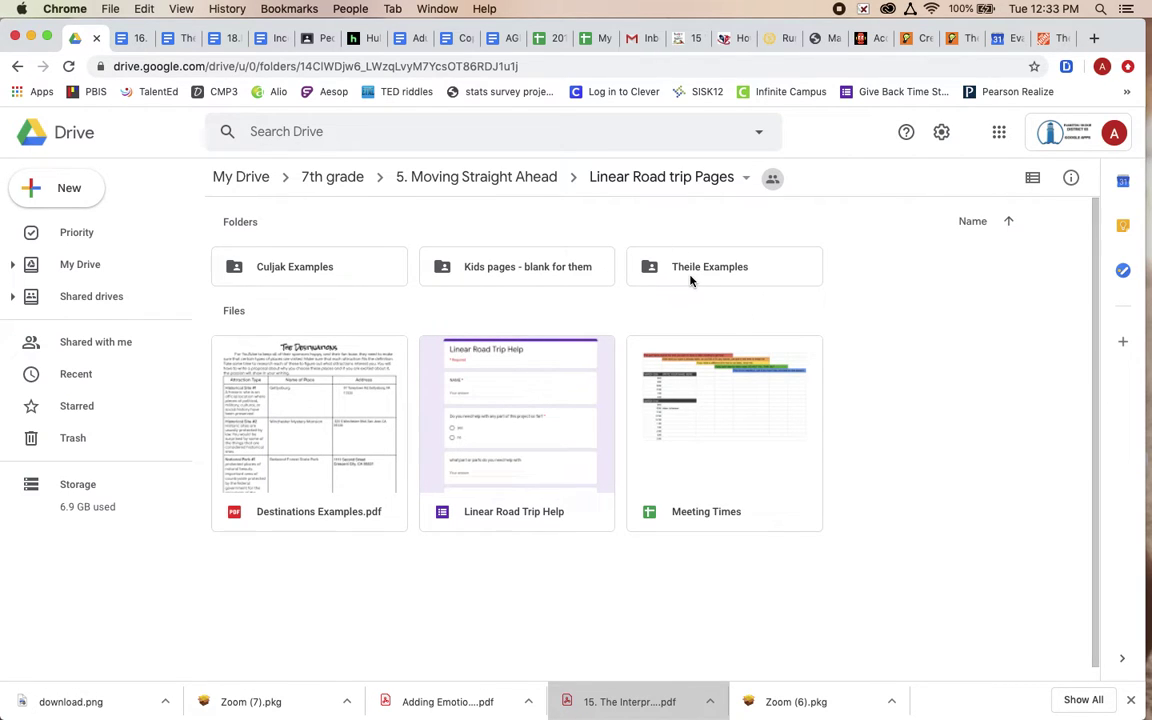
double_click(657, 267)
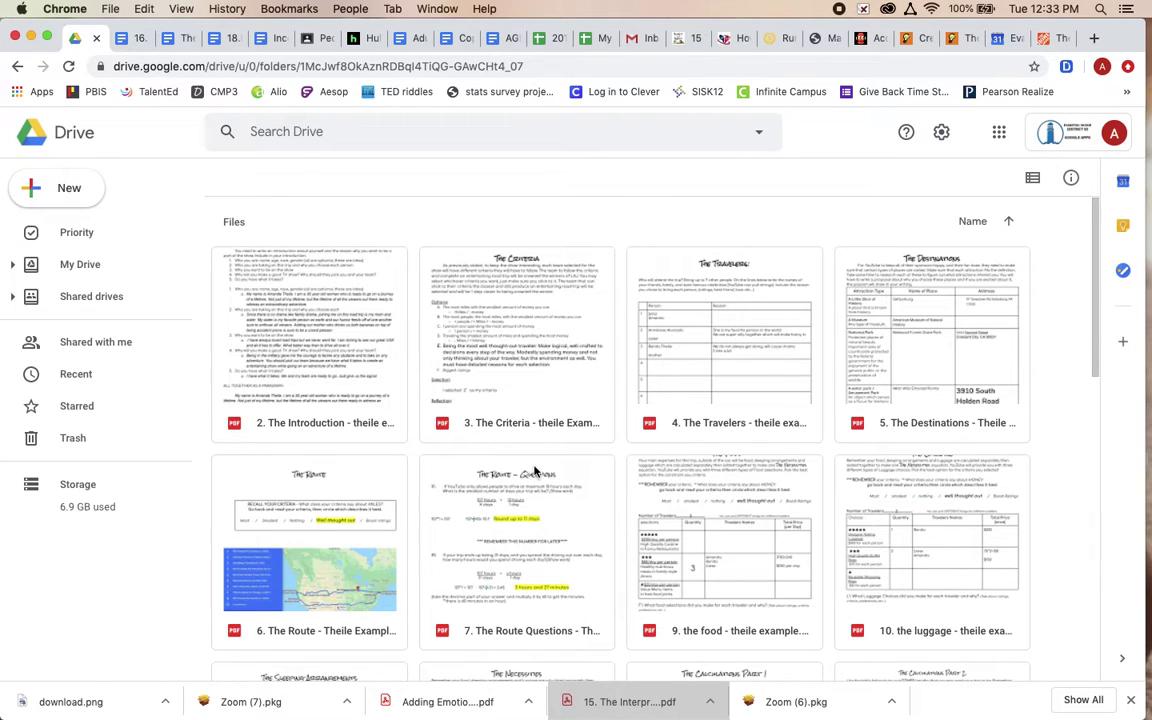
scroll(535, 470, down, 10)
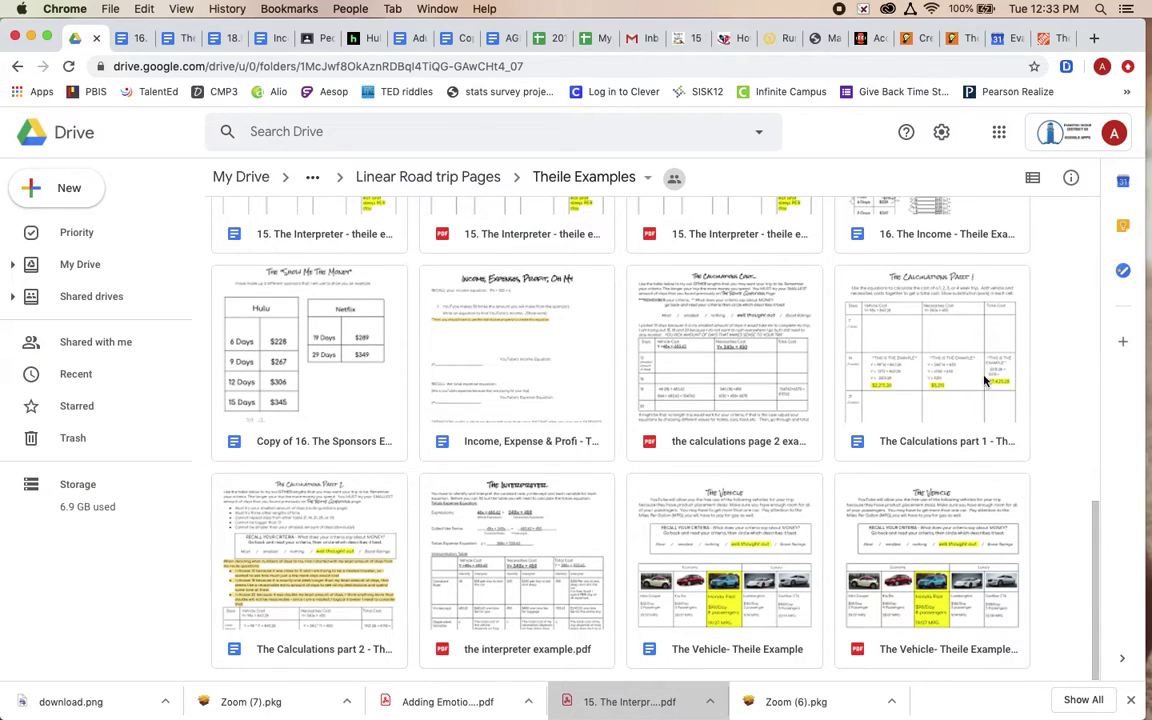
Step: Check The Calculations part 1 example document for the total expense equation and return to the Drive folder
double_click(899, 358)
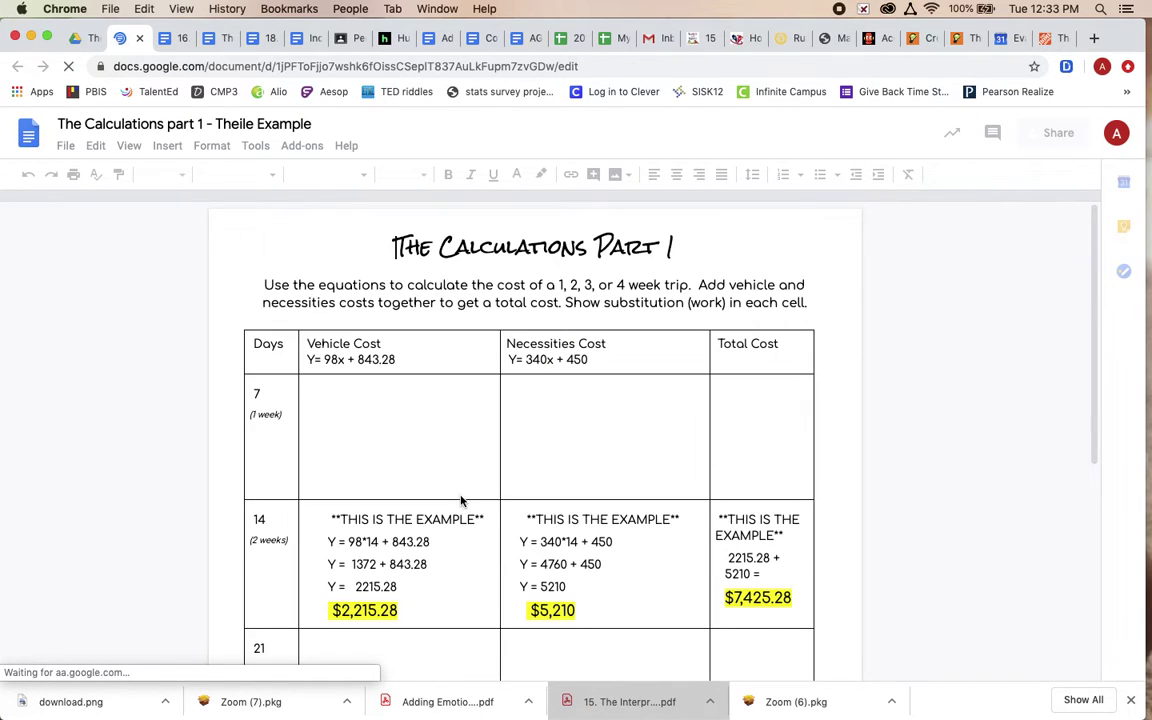
scroll(463, 490, down, 5)
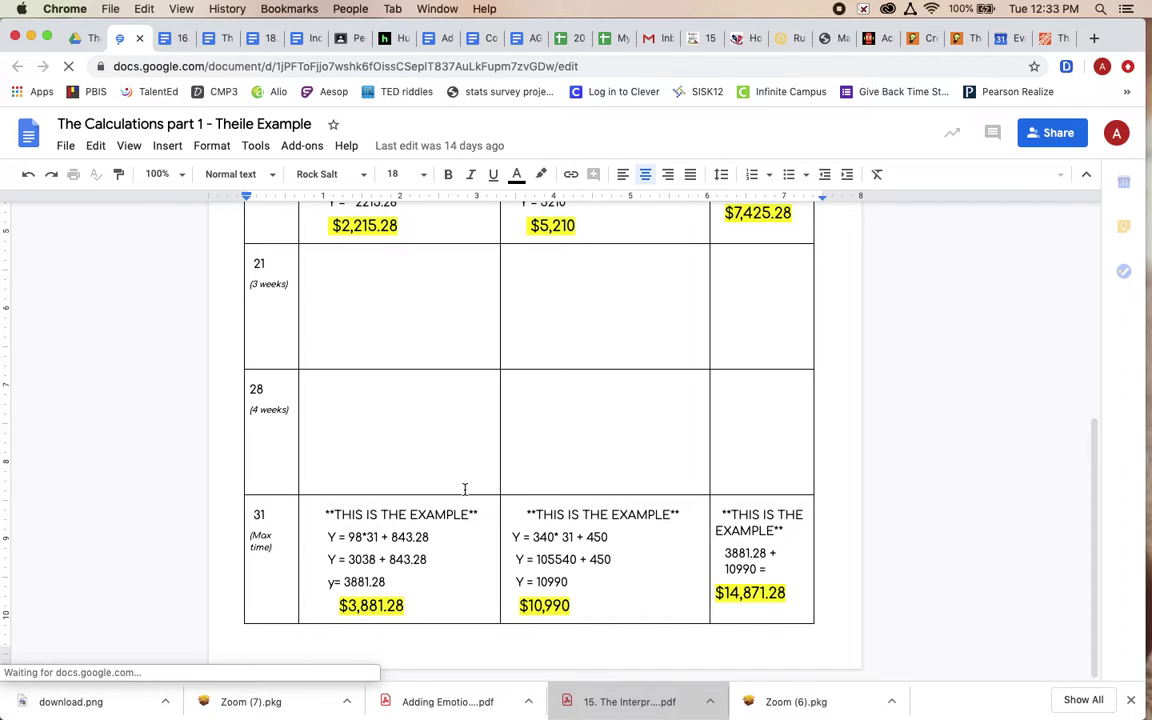
click(90, 38)
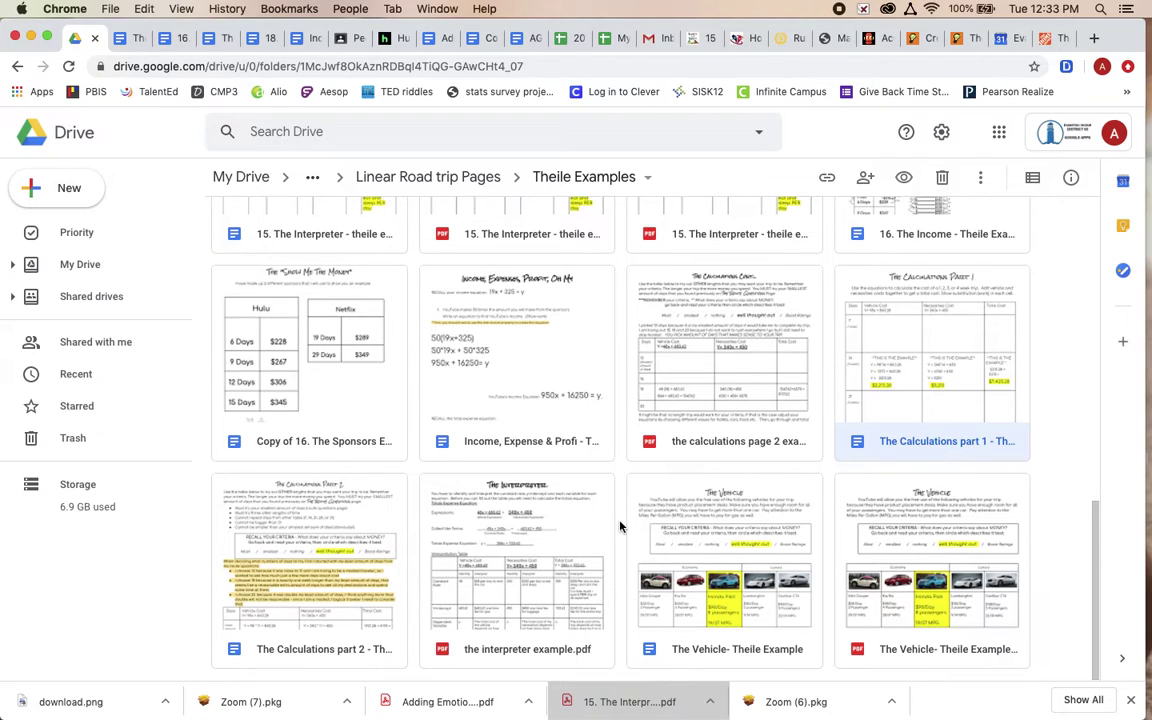
Step: Open the 15. The Interpreter example document and copy its totals equation 438x + 1293.28
scroll(619, 527, up, 3)
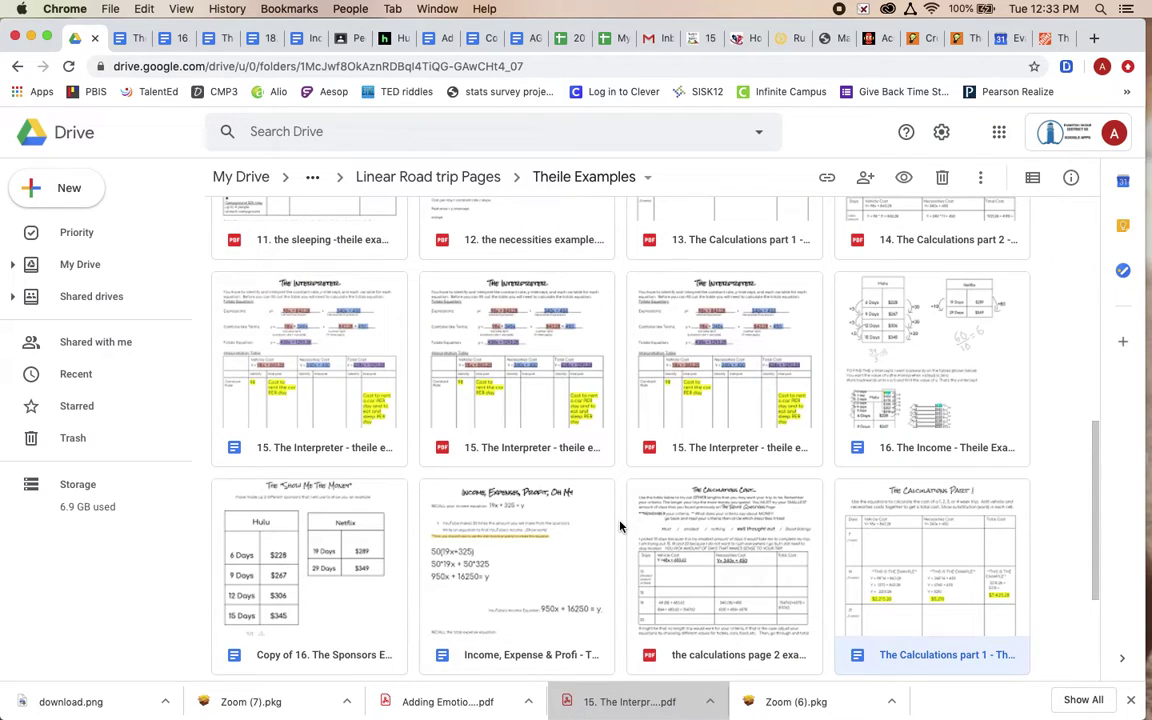
double_click(322, 387)
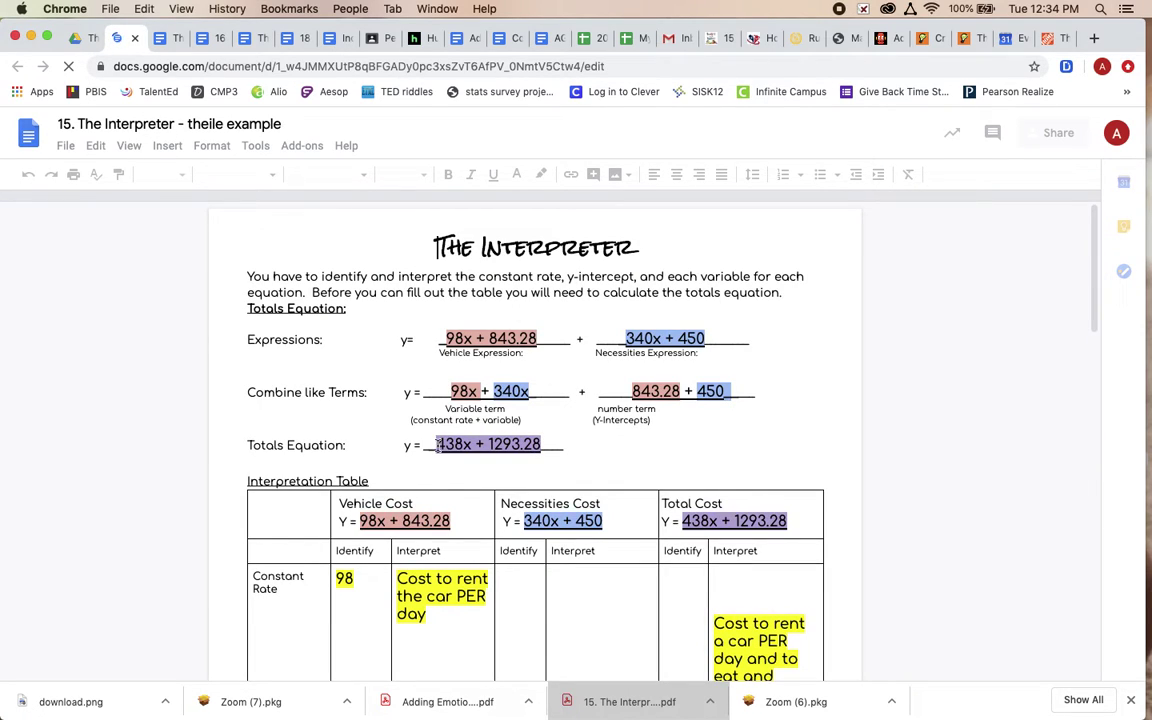
click(561, 440)
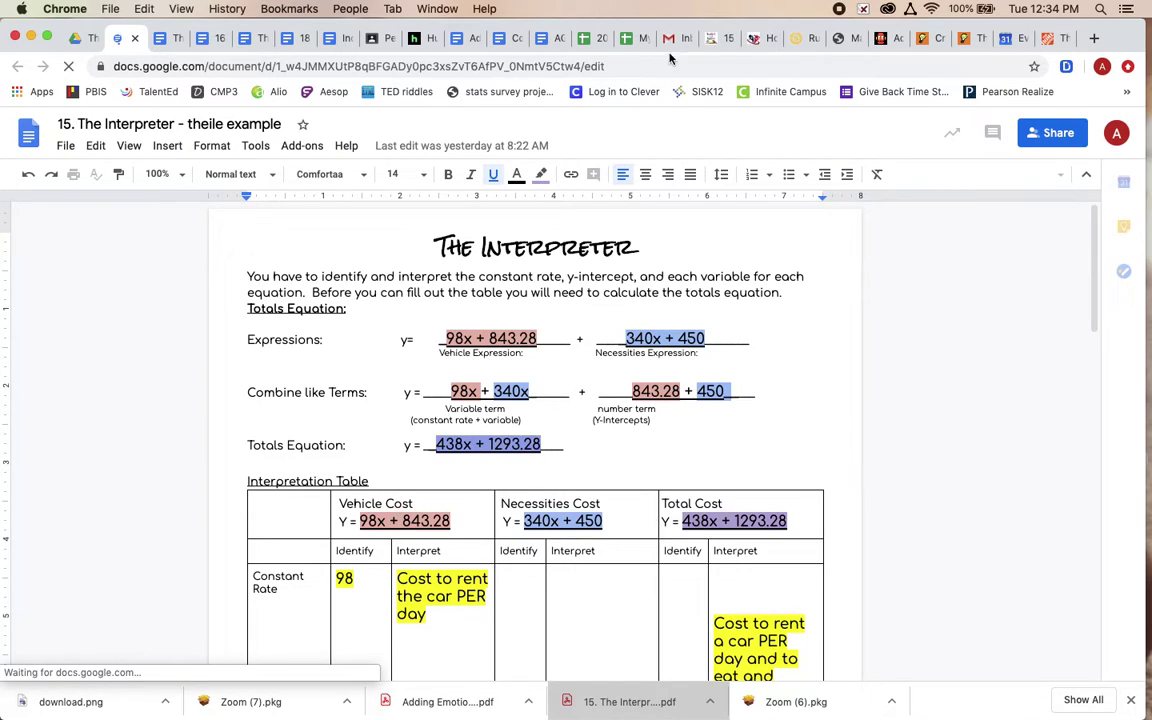
Step: Return to the Income, Expense & Profi example document and paste 438x + 1293.28 after "RECALL the total expense equation:"
click(270, 39)
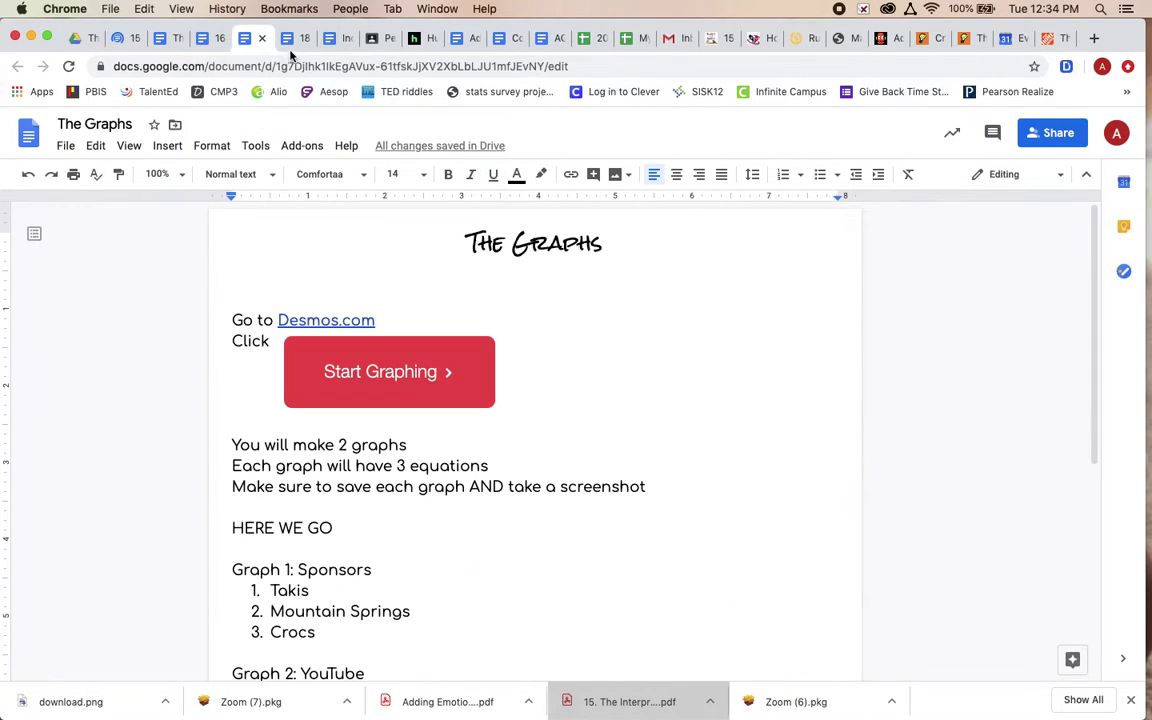
click(300, 39)
click(330, 39)
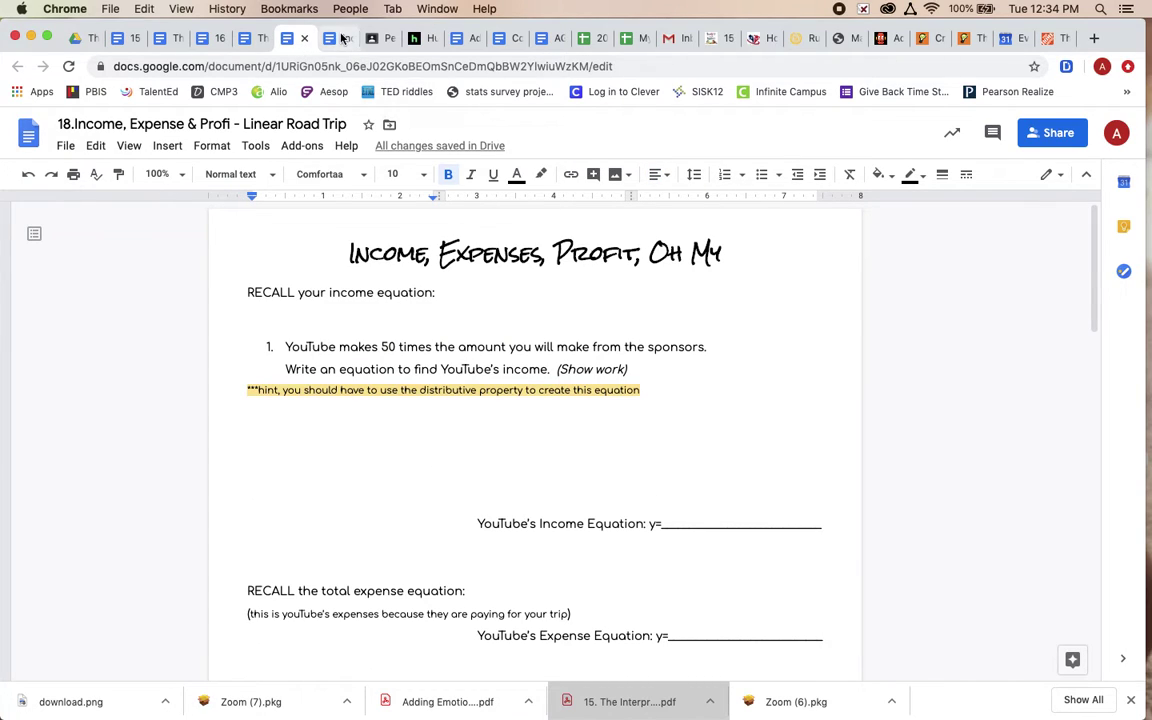
drag(672, 399, 815, 399)
click(499, 352)
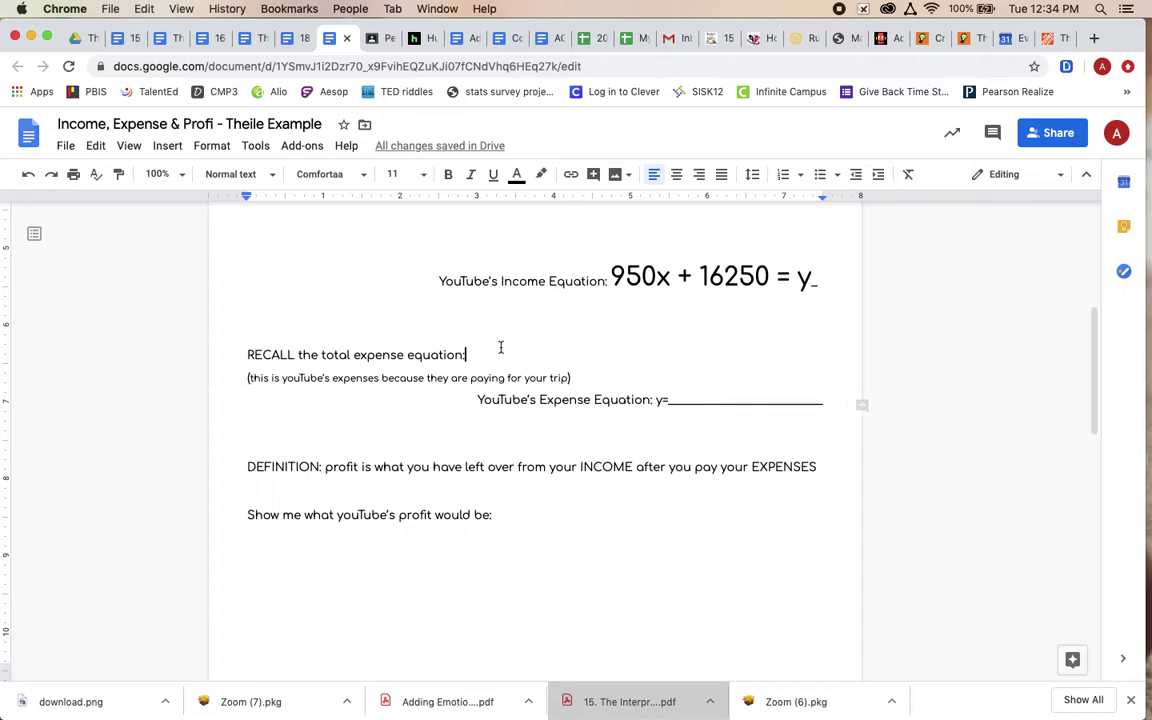
text(438x + 1293.28)
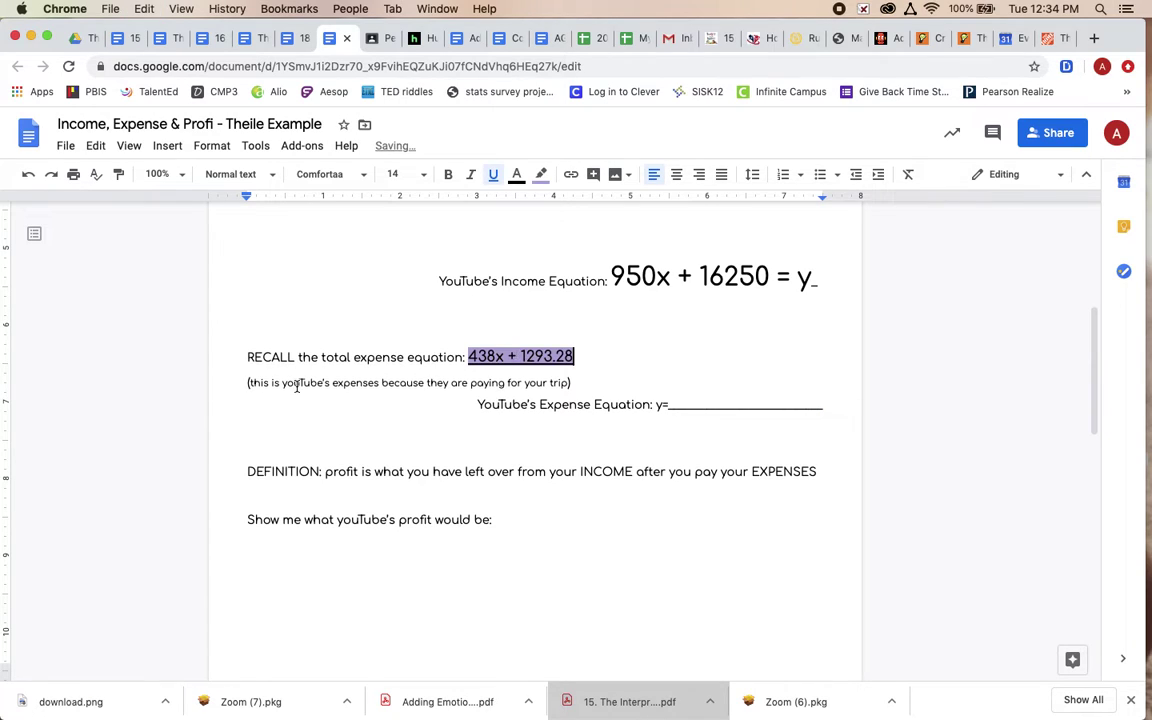
Step: Replace the blank after "YouTube's Expense Equation: y=" with 438x + 1293.28, adding a space before it
drag(253, 383, 563, 385)
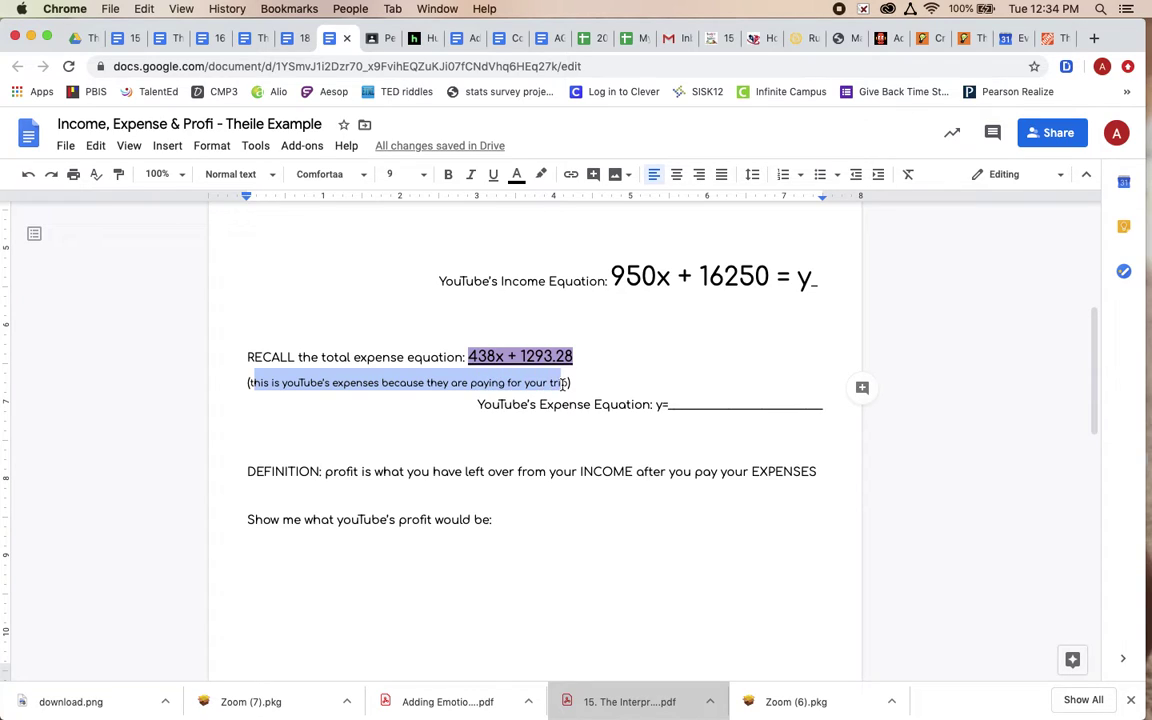
click(505, 405)
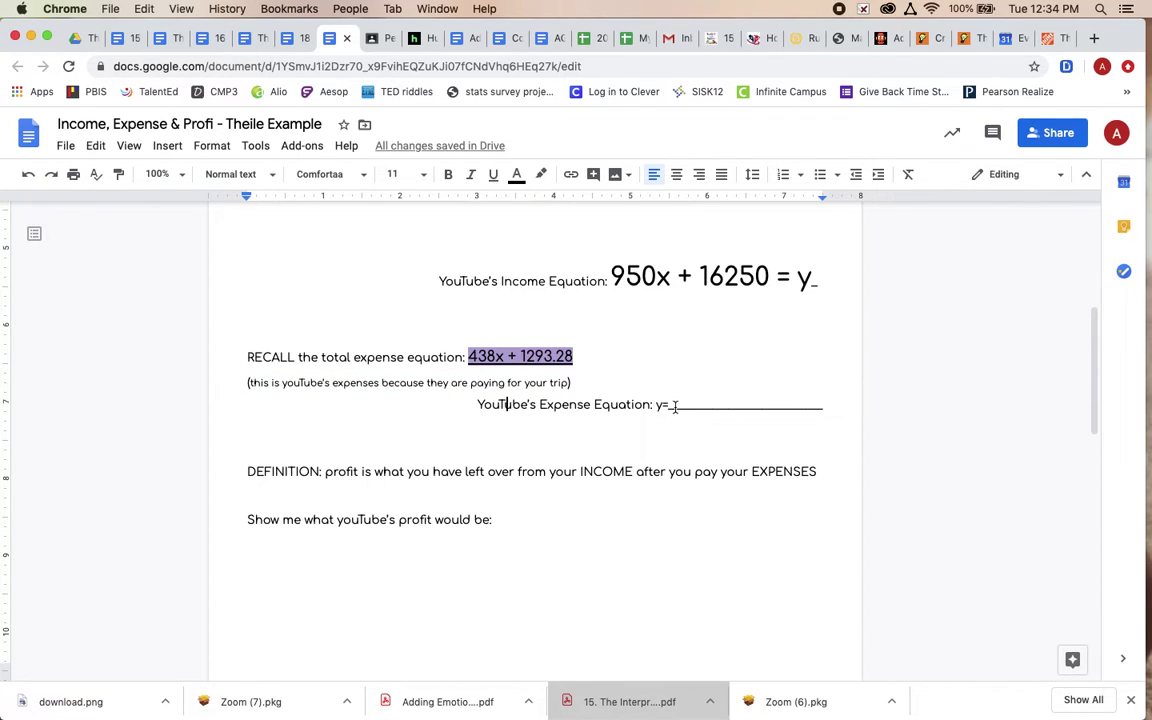
drag(670, 405, 815, 396)
text(438x + 1293.28)
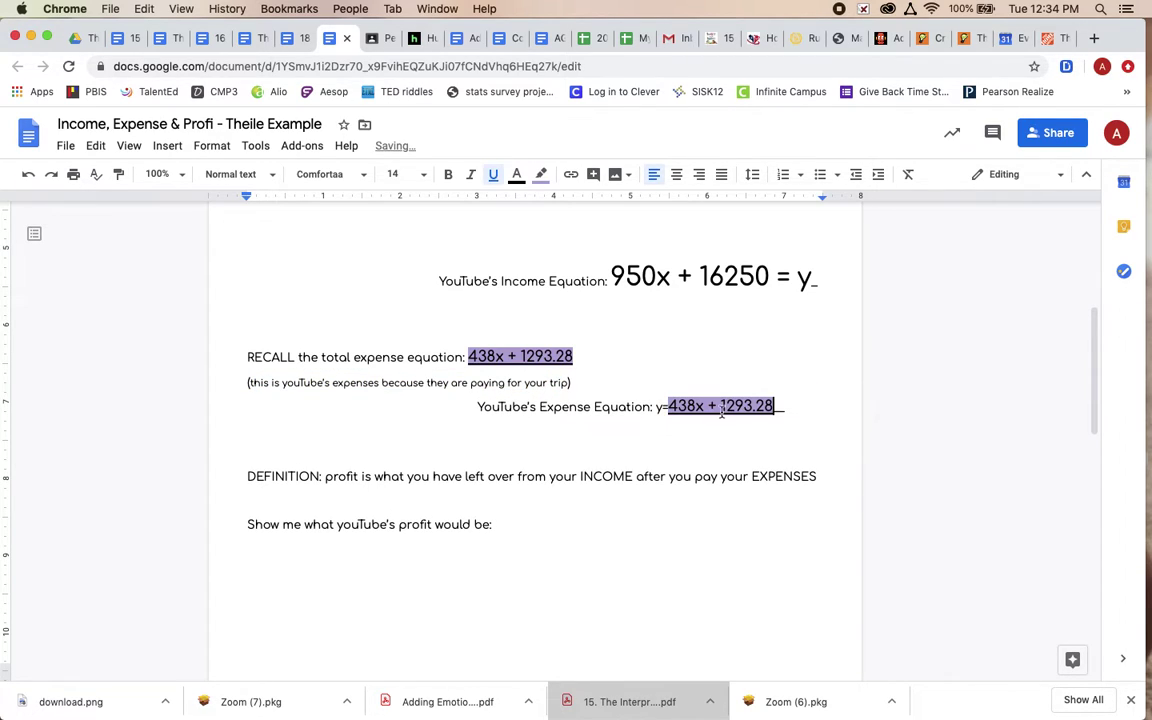
click(666, 405)
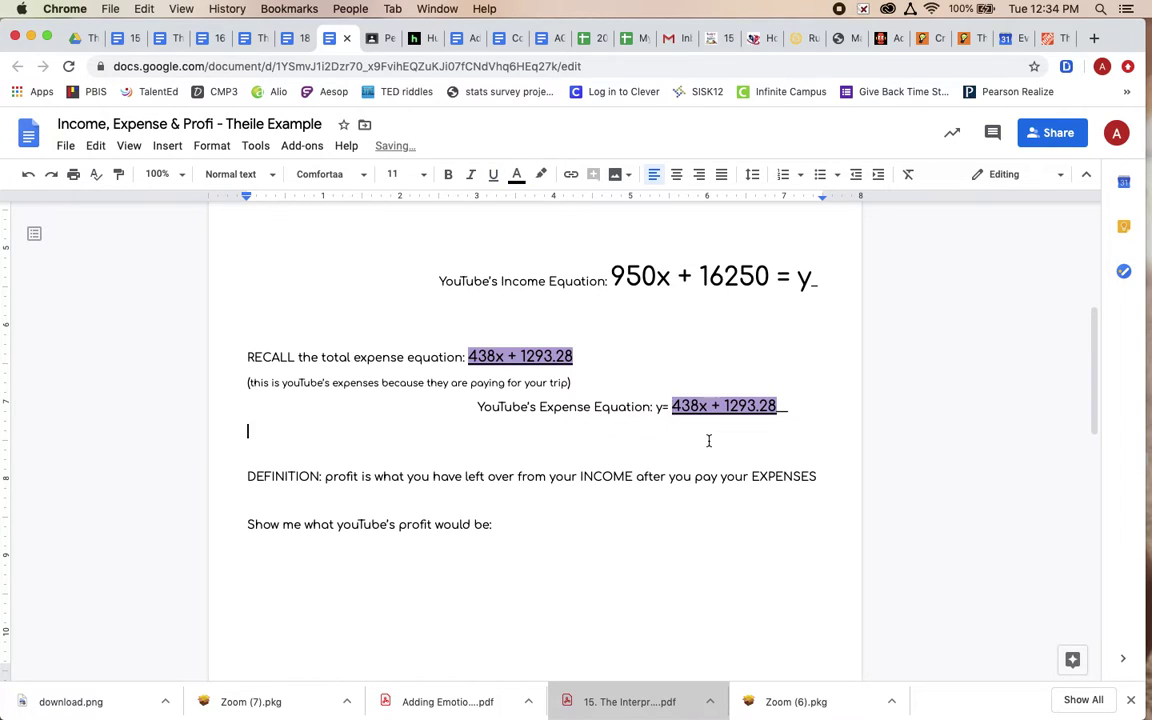
Step: Set the expense equation 438x + 1293.28 after "y=" to font size 24
shift+click(774, 404)
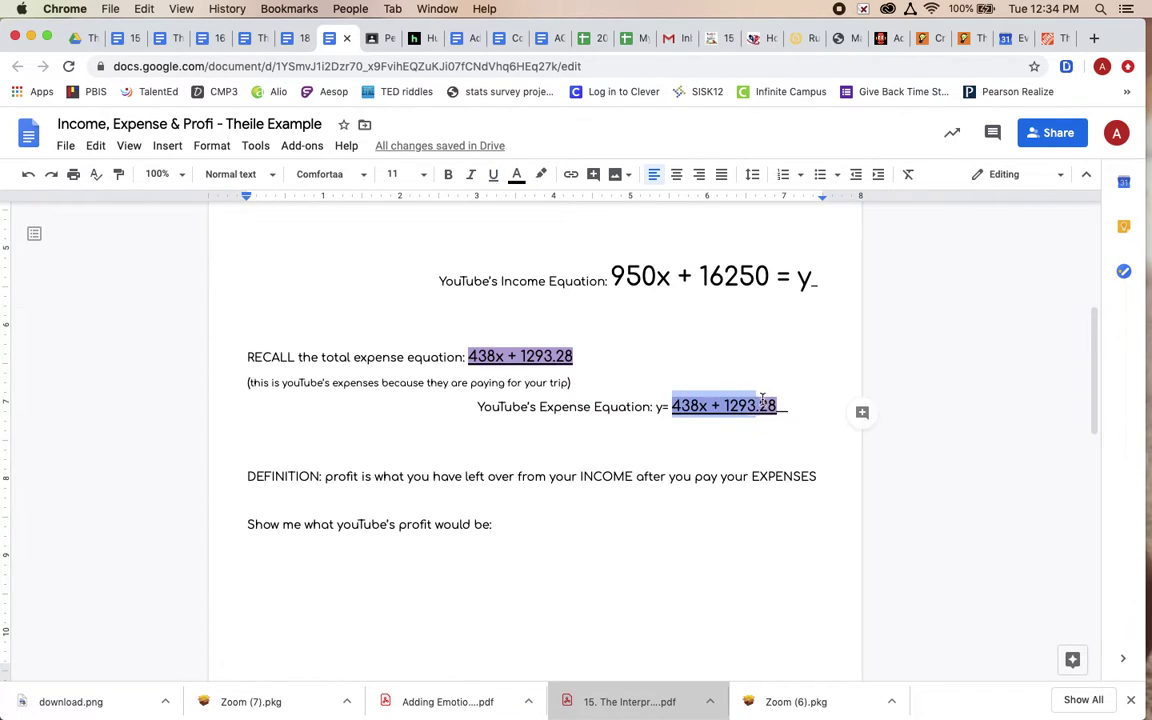
click(423, 176)
click(397, 383)
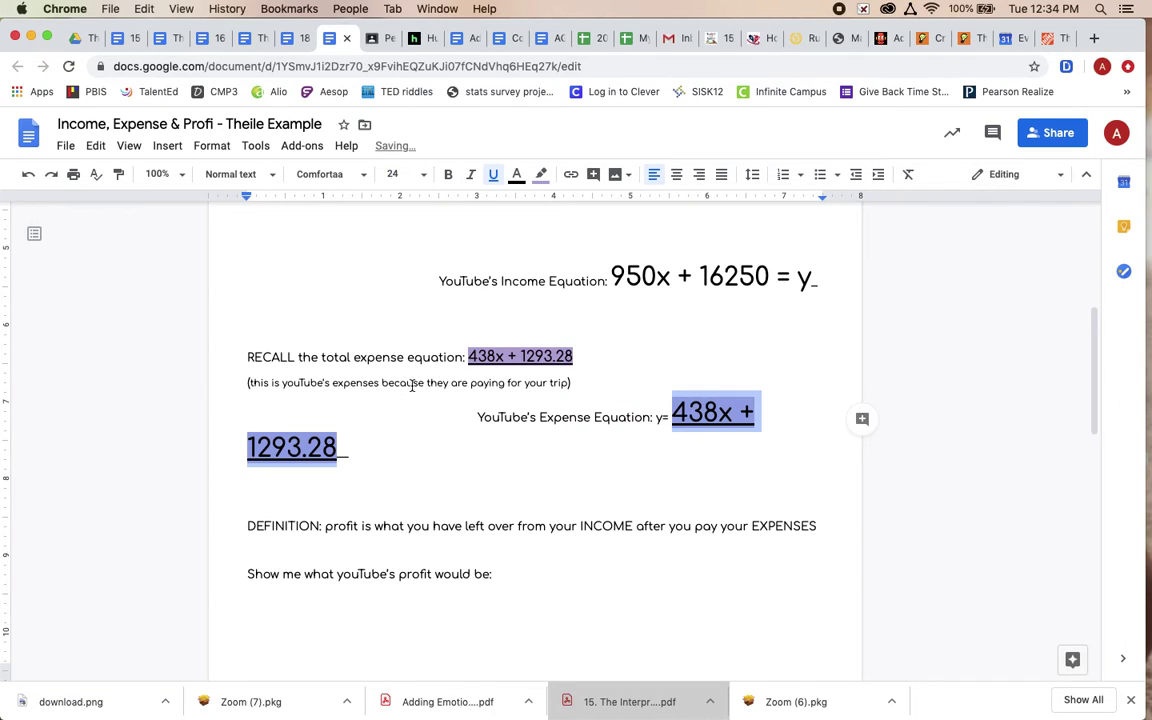
Step: Align the YouTube's Expense Equation line with the income equation line on one line and remove the leftover underscores after 1293.28
click(472, 418)
key(BackSpace)
key(BackSpace)
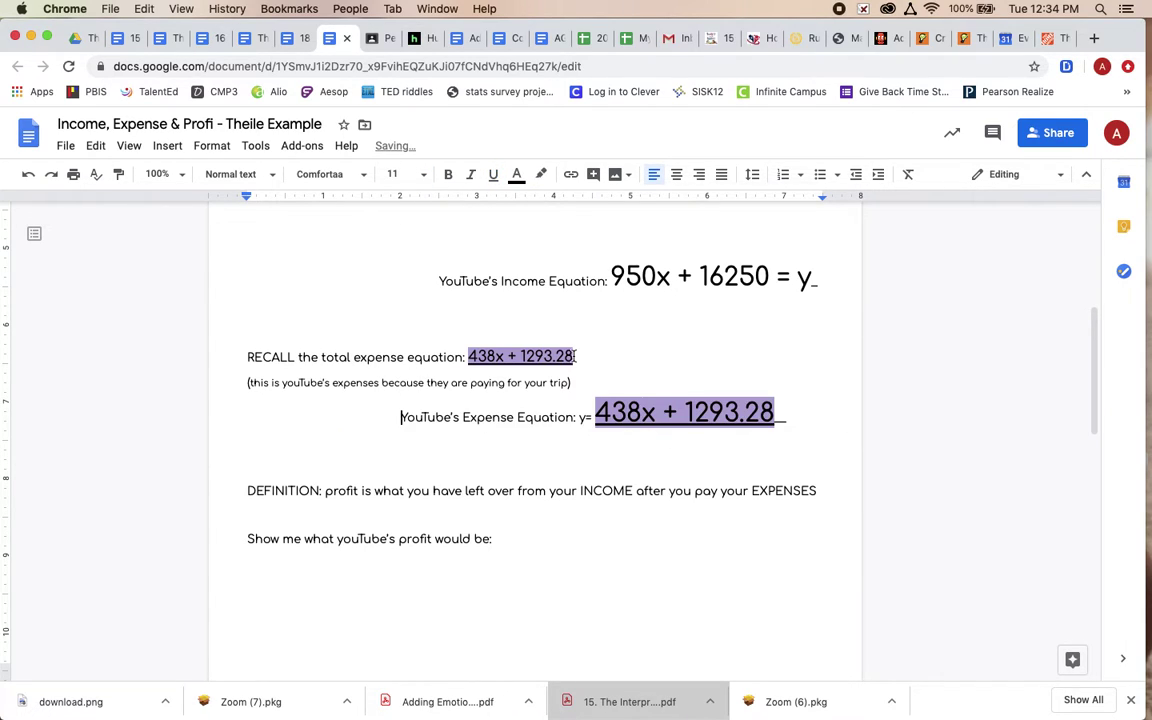
click(818, 419)
key(BackSpace)
text(8)
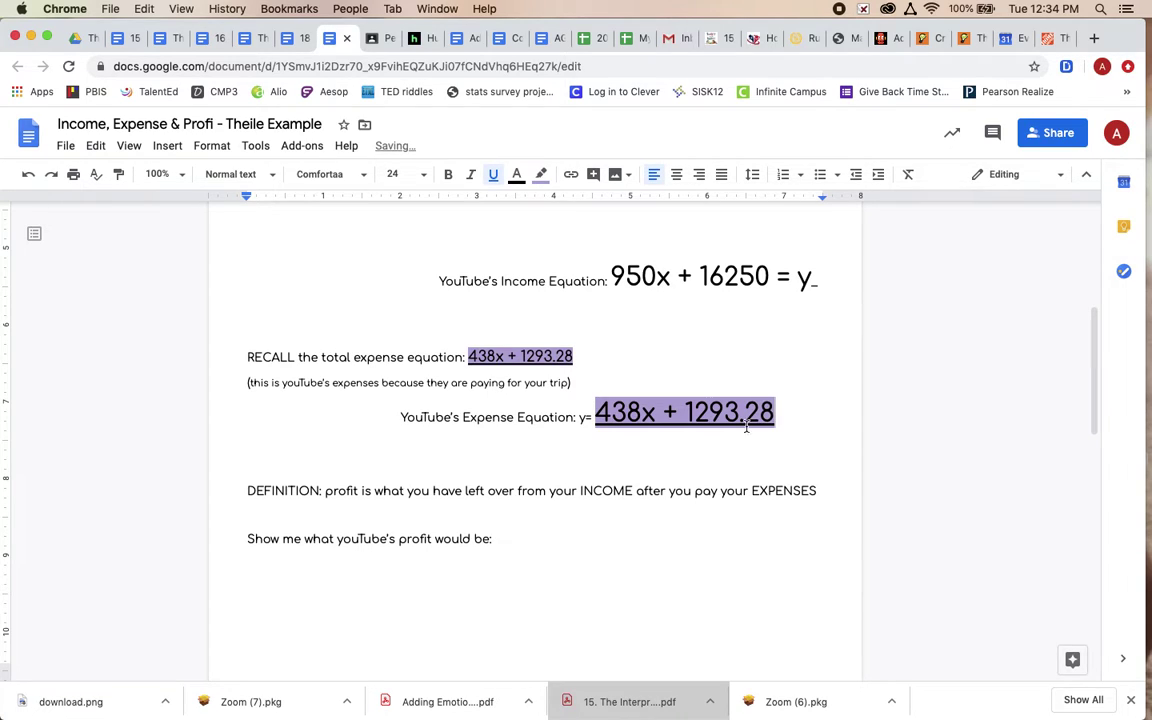
click(379, 412)
key(Tab)
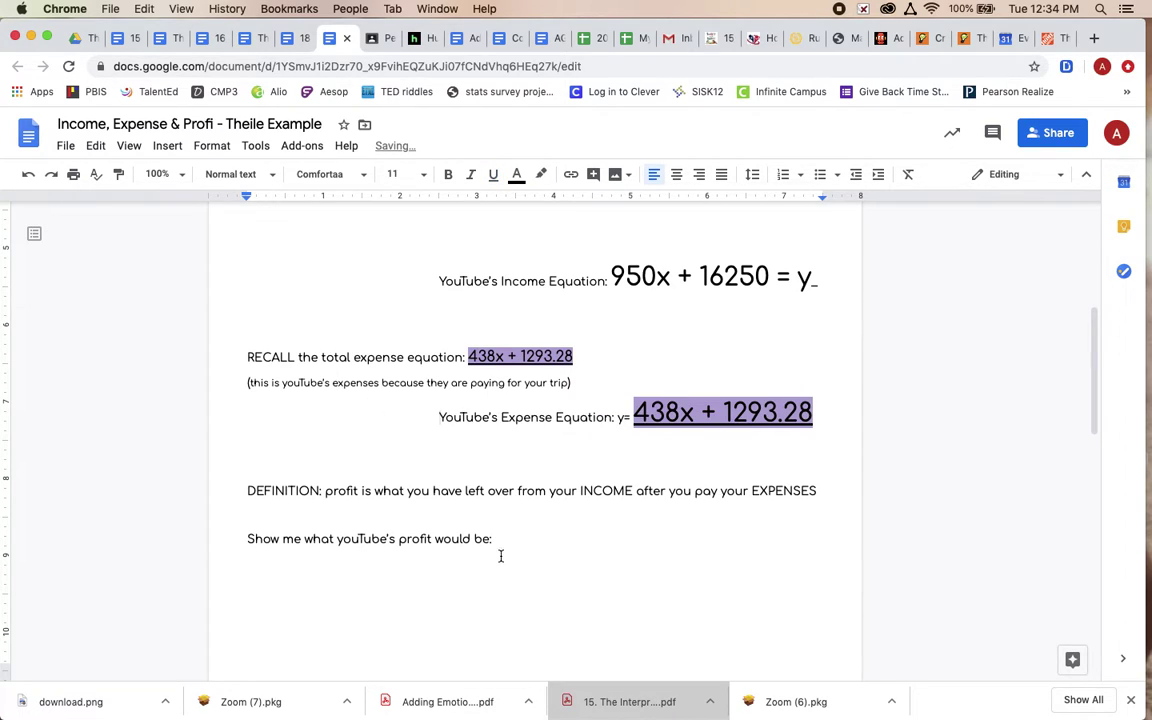
Step: Review the profit definition and begin the expression under "Show me what youTube's profit would be:" with 950x + 16250 - (438x
scroll(480, 541, down, 1)
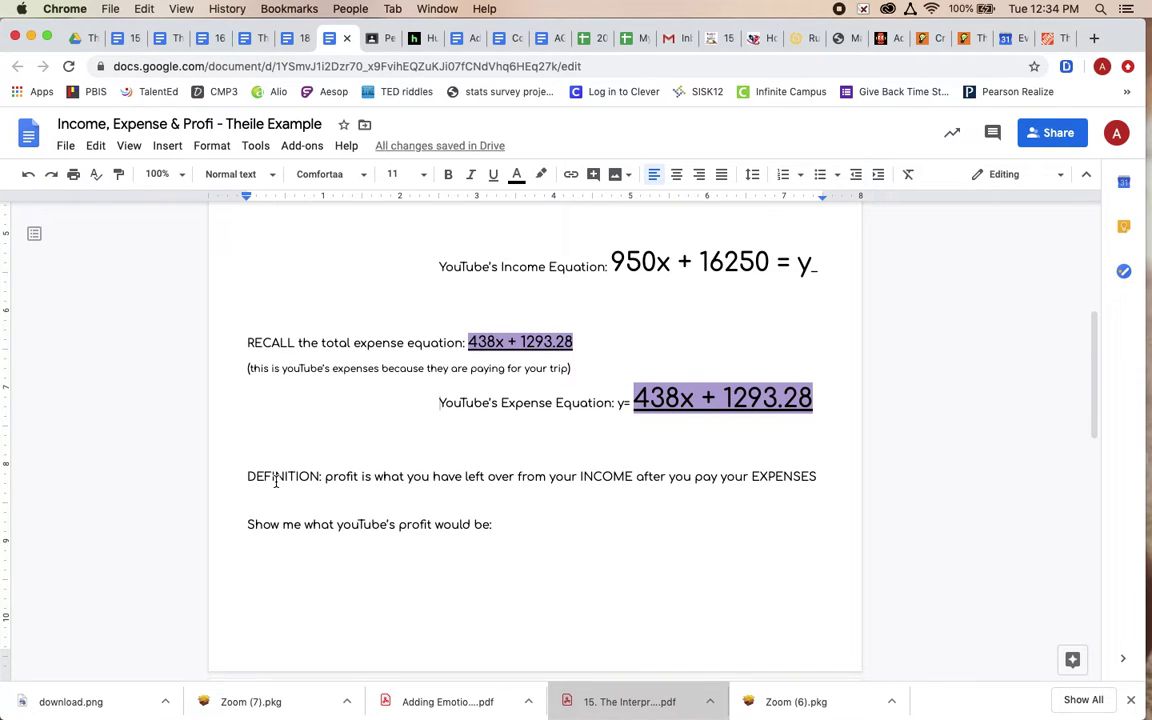
drag(325, 477, 818, 482)
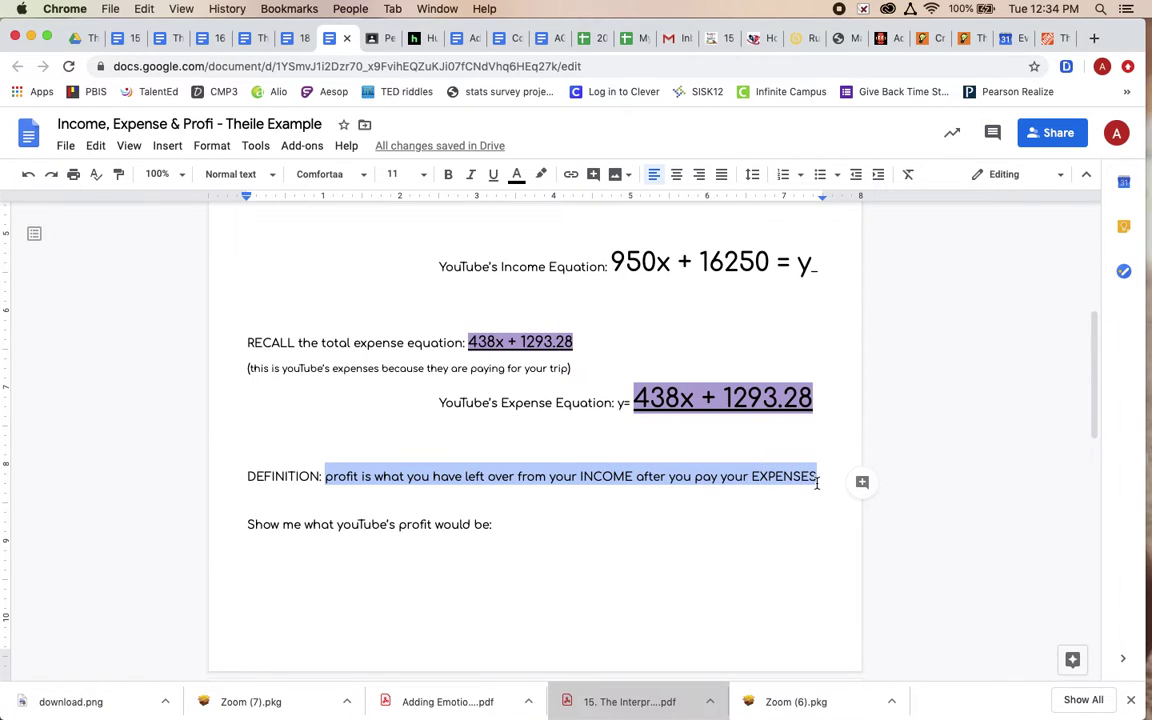
drag(580, 478, 637, 478)
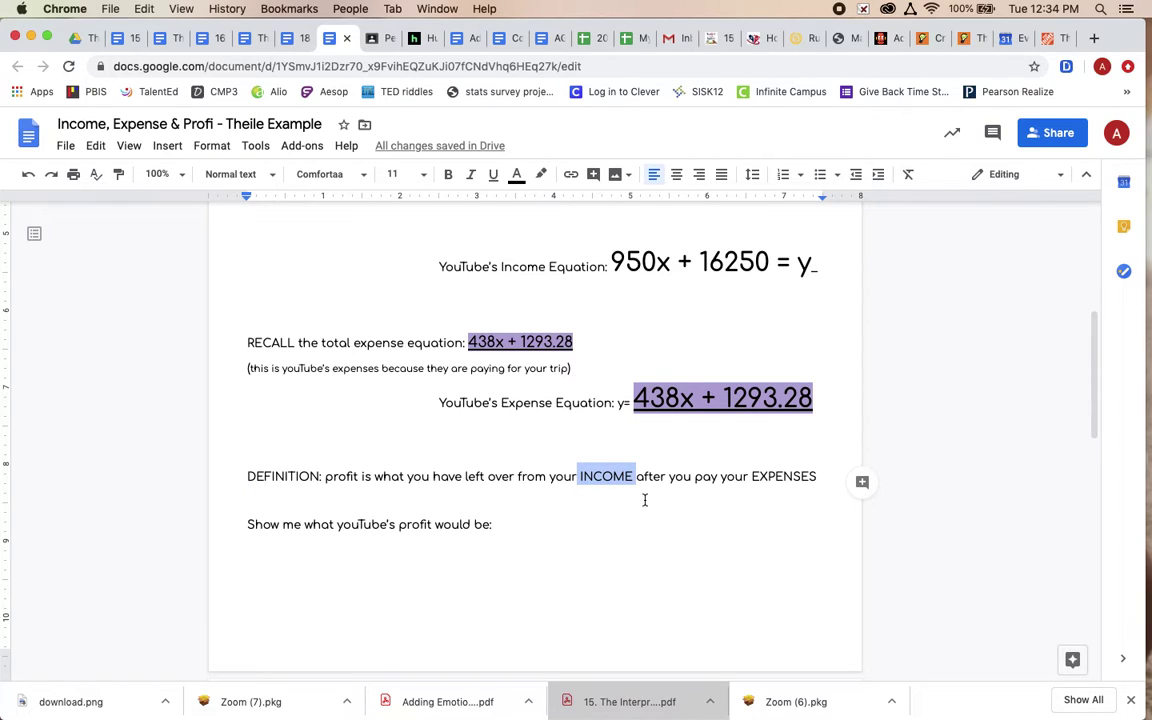
drag(750, 477, 818, 478)
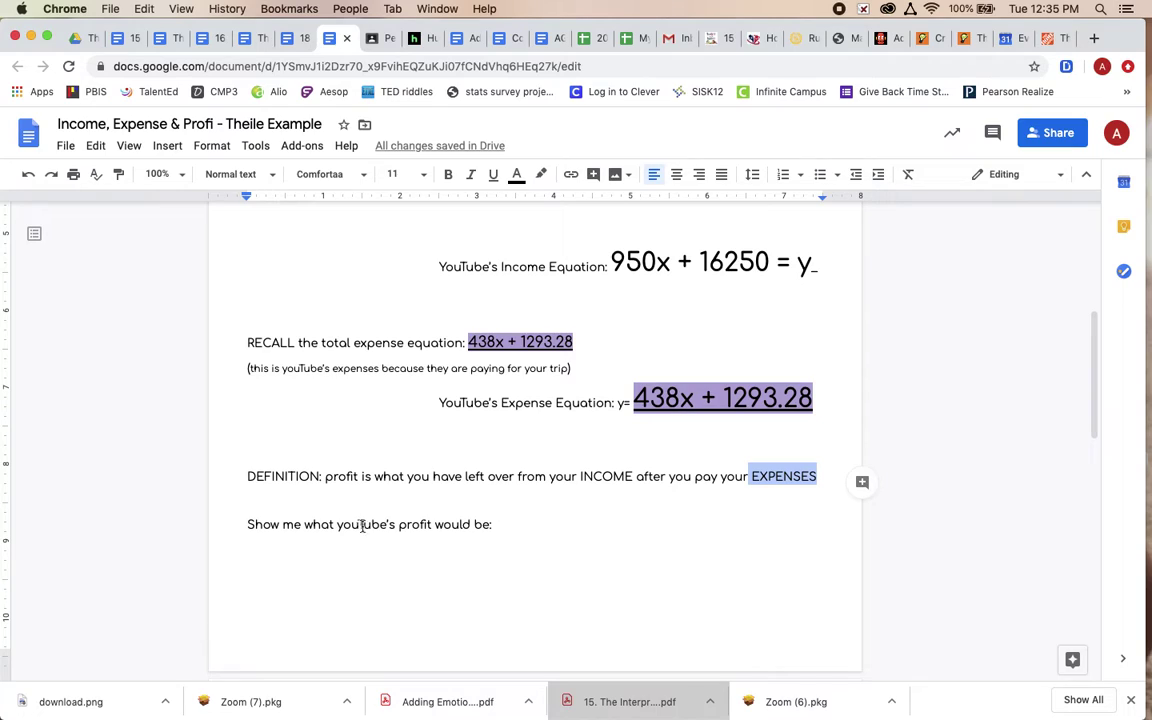
click(495, 540)
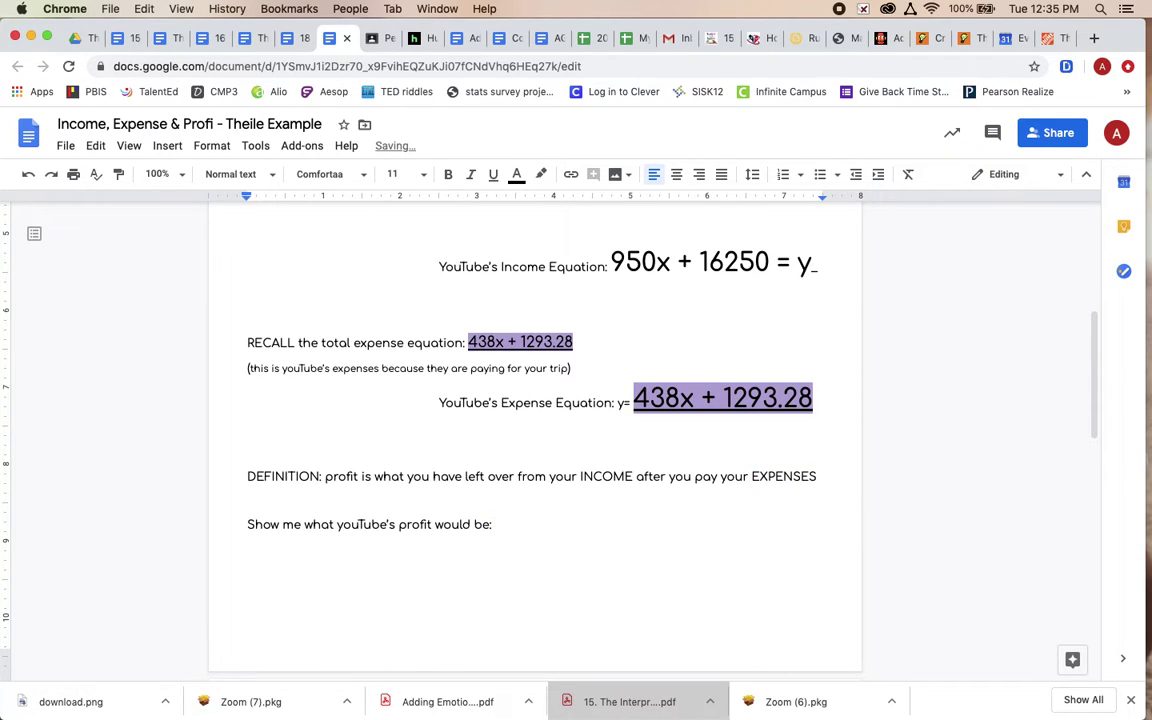
text(950x + 16250 - (438x)
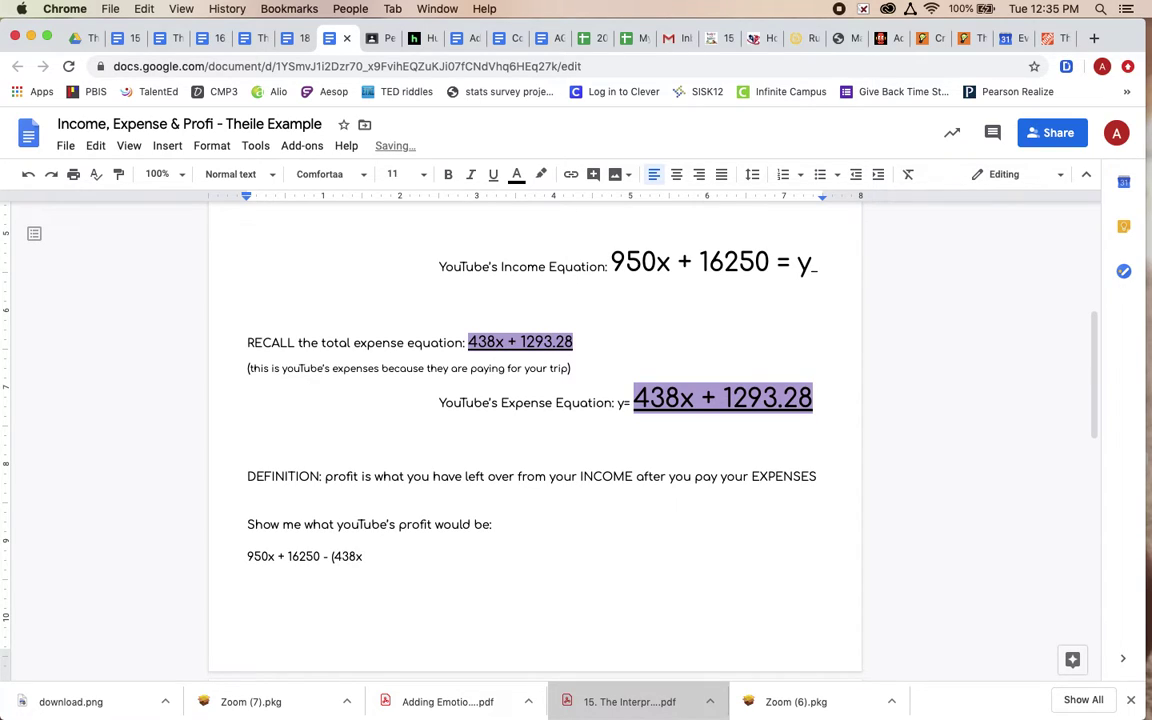
Step: Remove the opening parenthesis before 438x and complete the profit expression with - 1293.28 =y
click(333, 556)
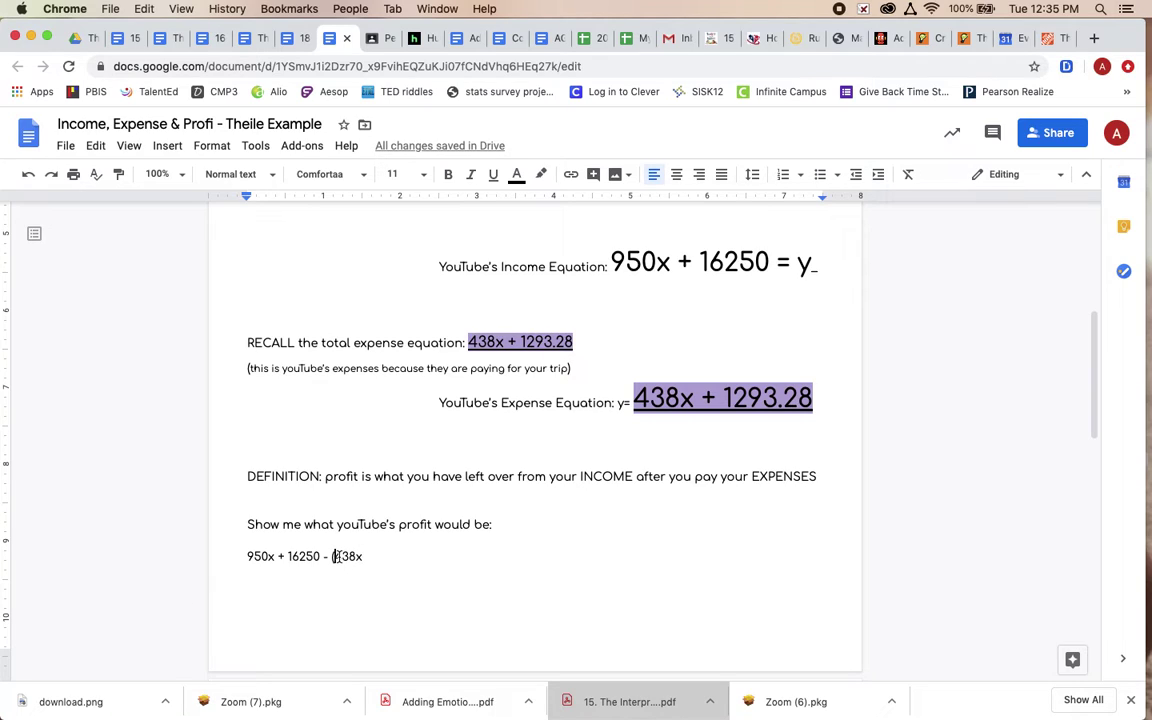
key(BackSpace)
click(357, 556)
key(BackSpace)
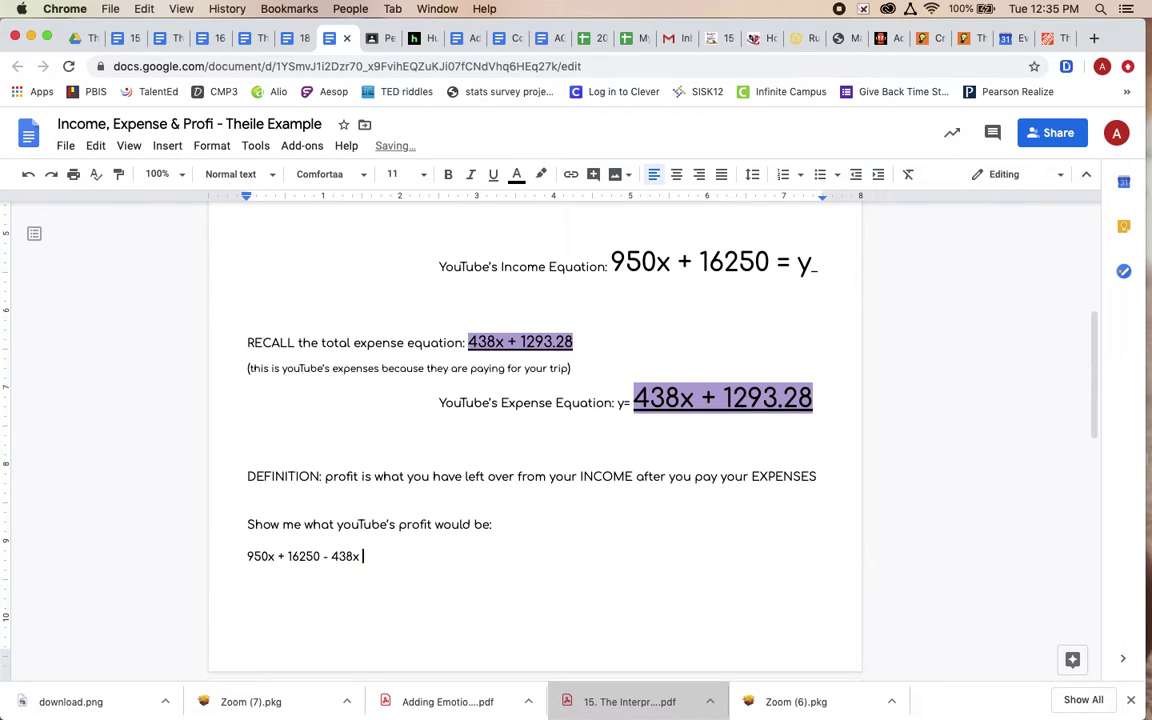
text(- 1293.28)
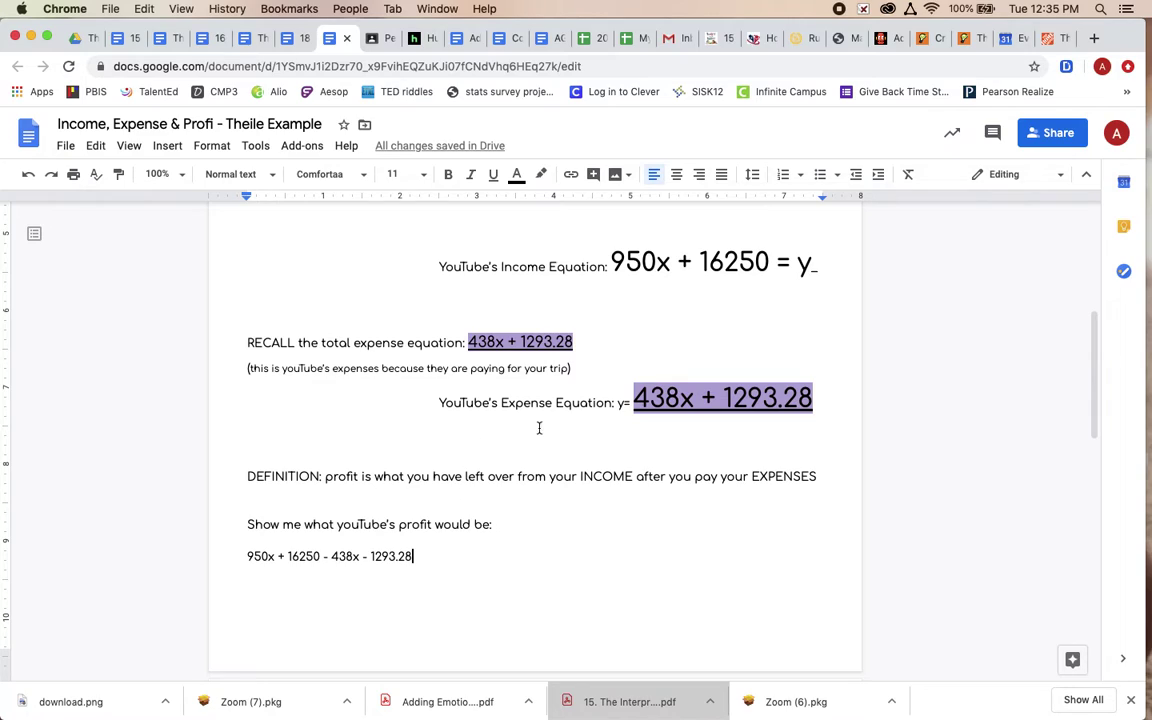
text( =)
Step: Set the whole profit expression 950x + 16250 - 438x - 1293.28 =y to font size 24
drag(248, 556, 425, 556)
click(429, 548)
click(395, 174)
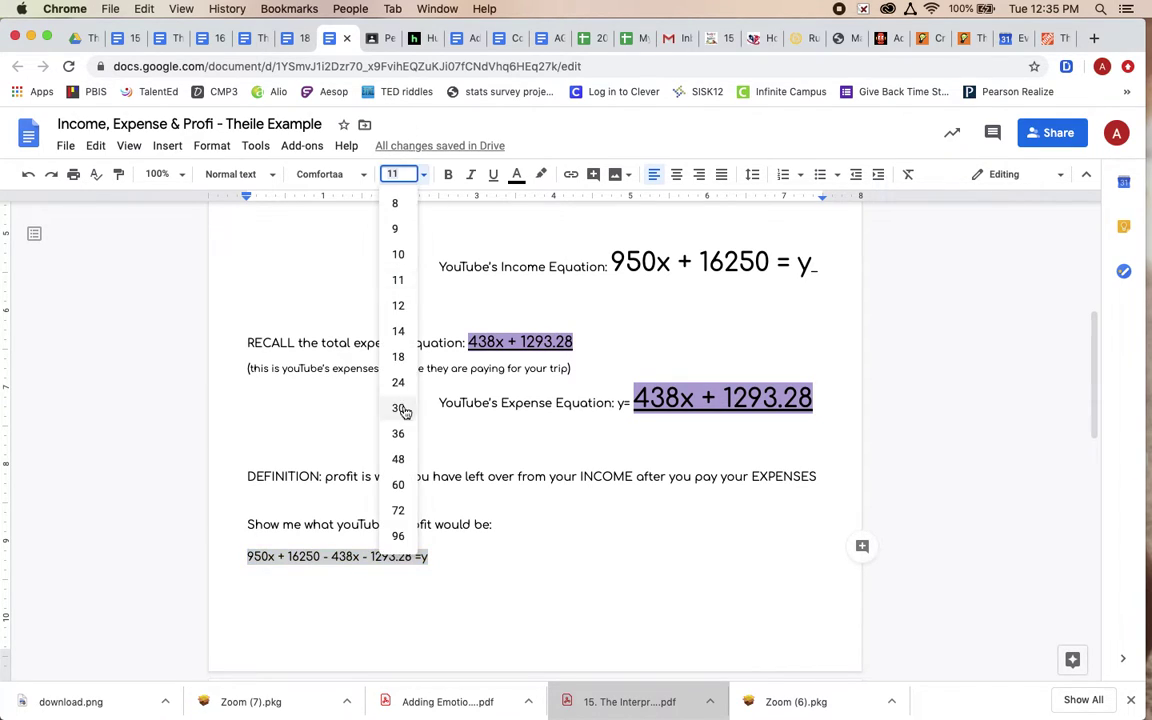
click(400, 407)
click(329, 581)
click(296, 566)
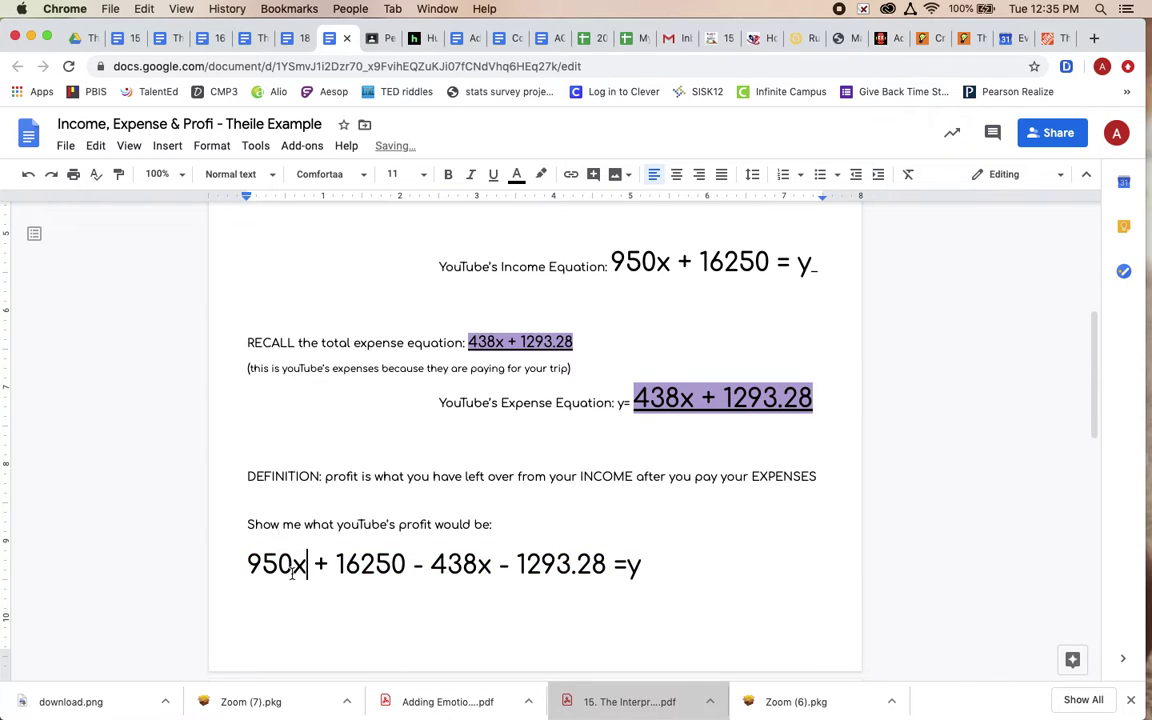
Step: Highlight the x terms 950x and - 438x of the profit expression in yellow
double_click(293, 566)
click(541, 174)
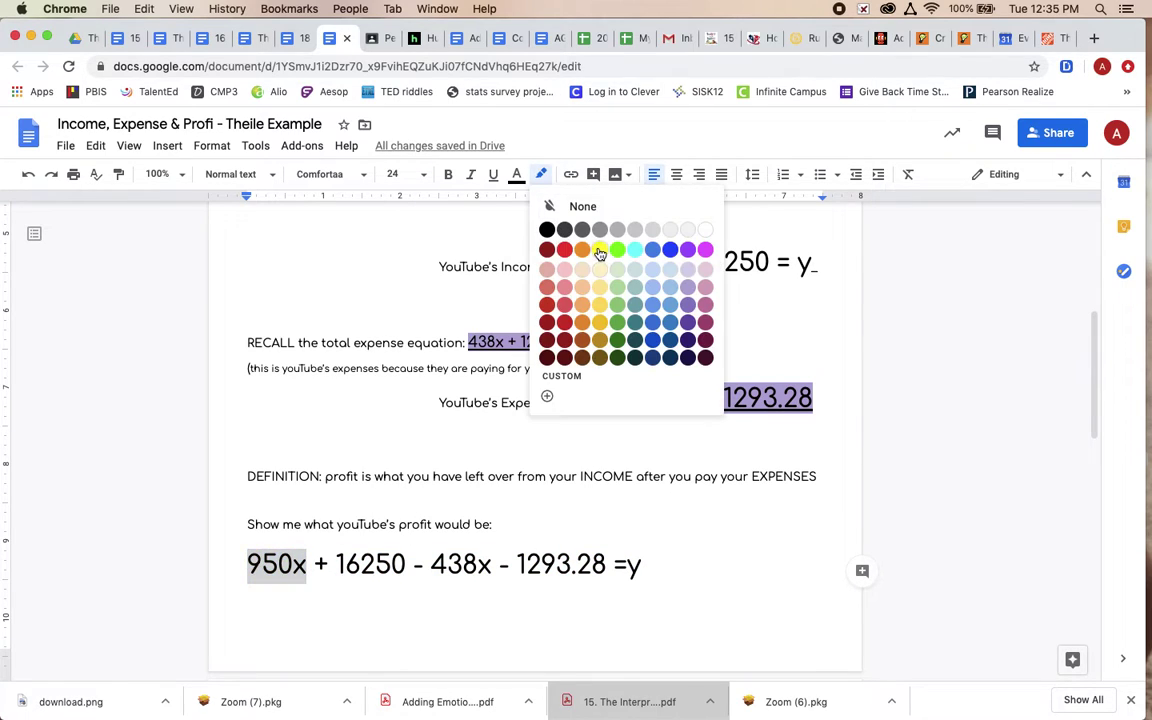
click(599, 251)
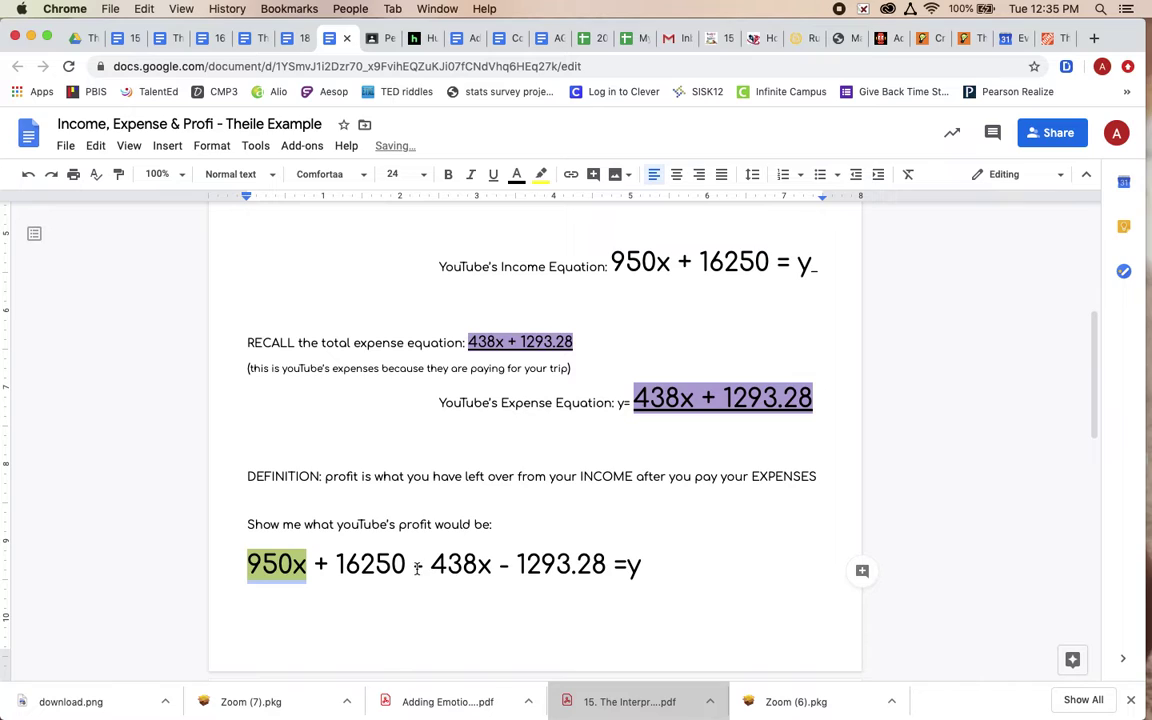
drag(414, 568, 492, 568)
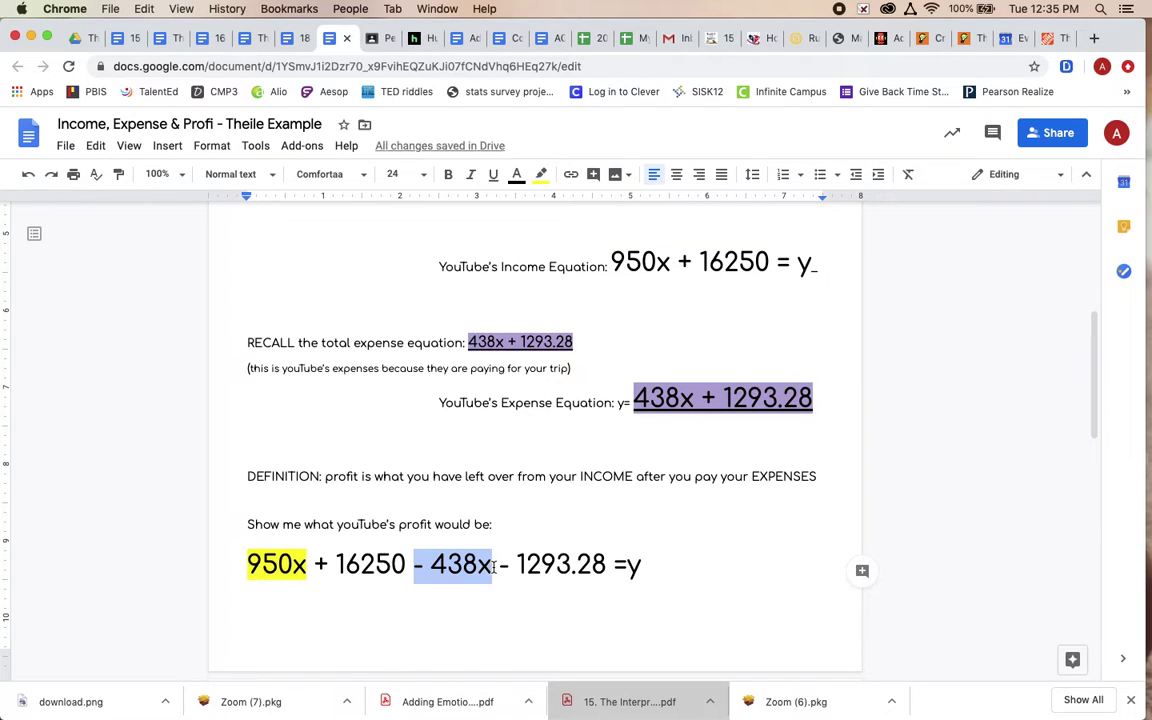
click(543, 177)
click(599, 252)
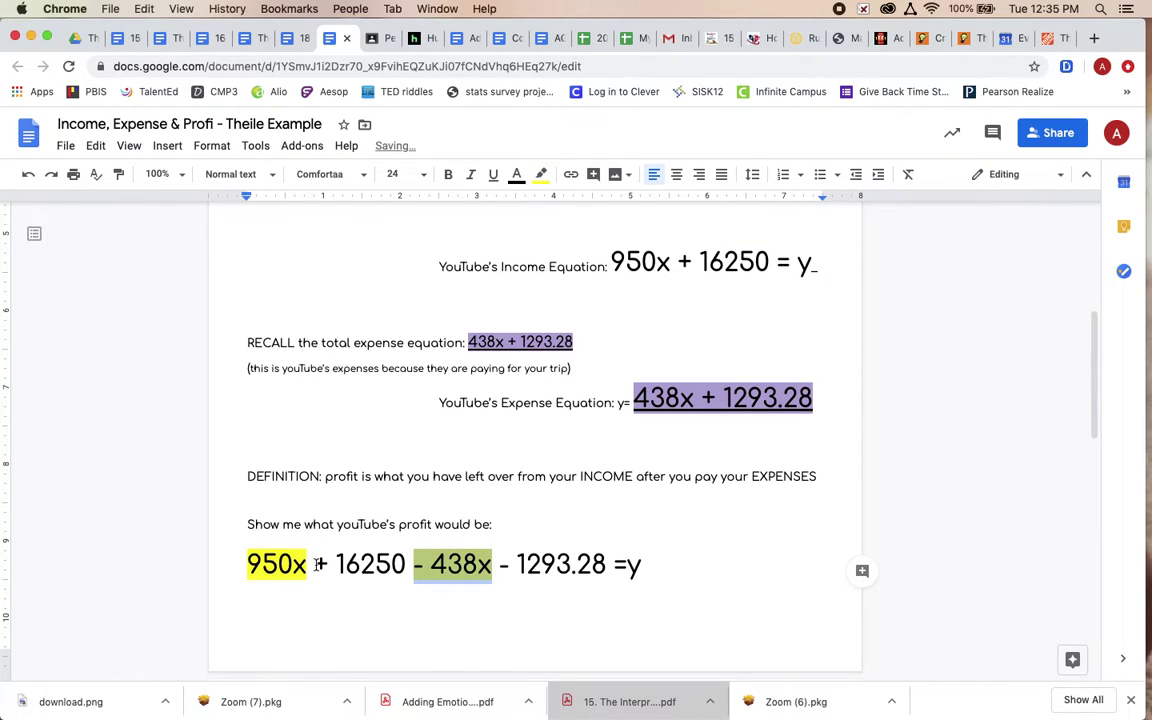
Step: Highlight the constant terms + 16250 and - 1293.28 of the profit expression in cyan
drag(316, 566, 406, 566)
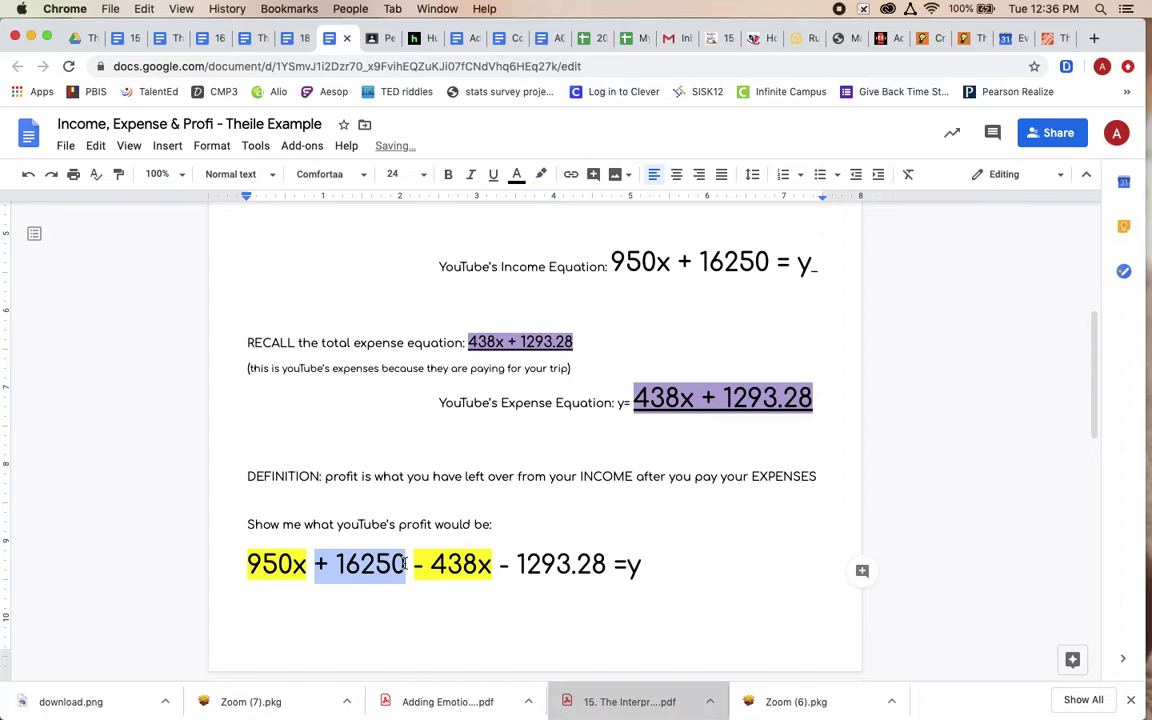
click(545, 178)
click(637, 250)
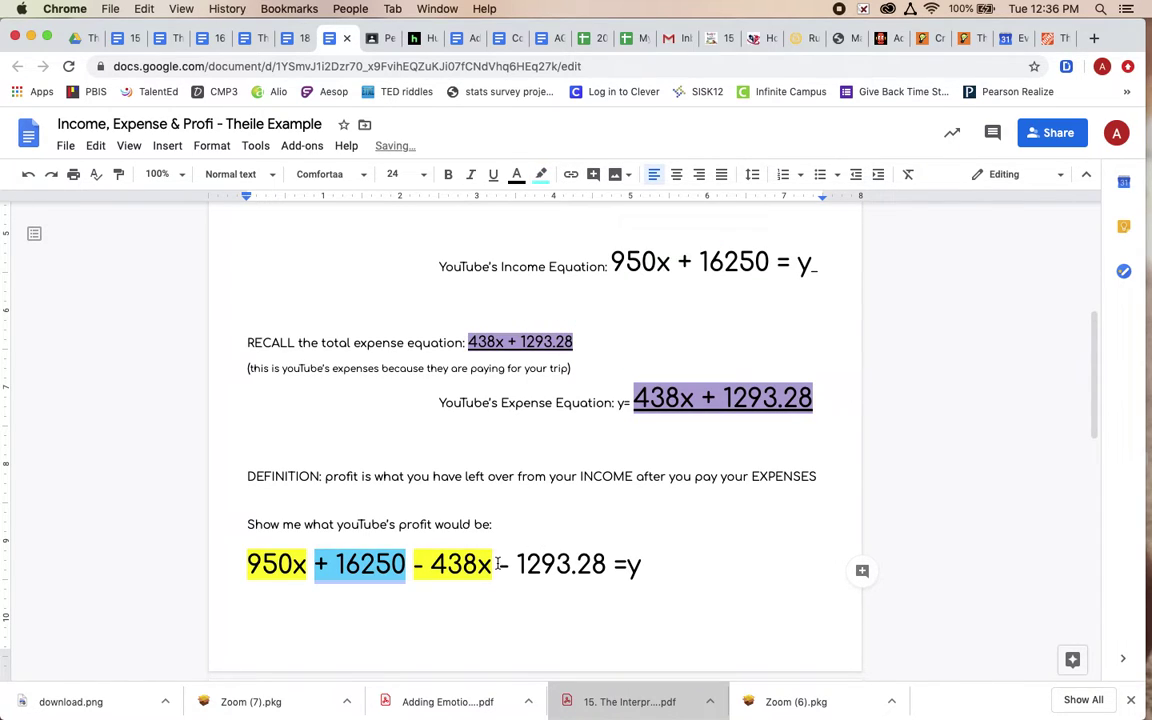
drag(497, 566, 607, 566)
click(543, 177)
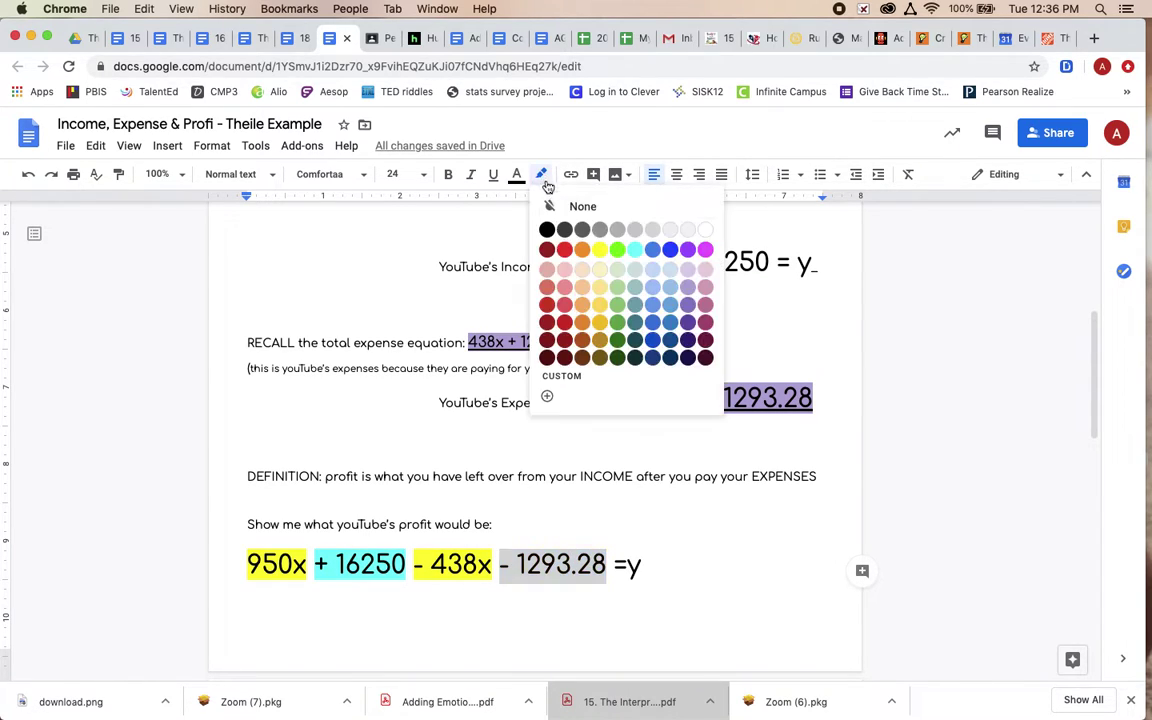
click(634, 250)
Step: Start a new line below the highlighted profit expression with the combined x term 512x
click(695, 574)
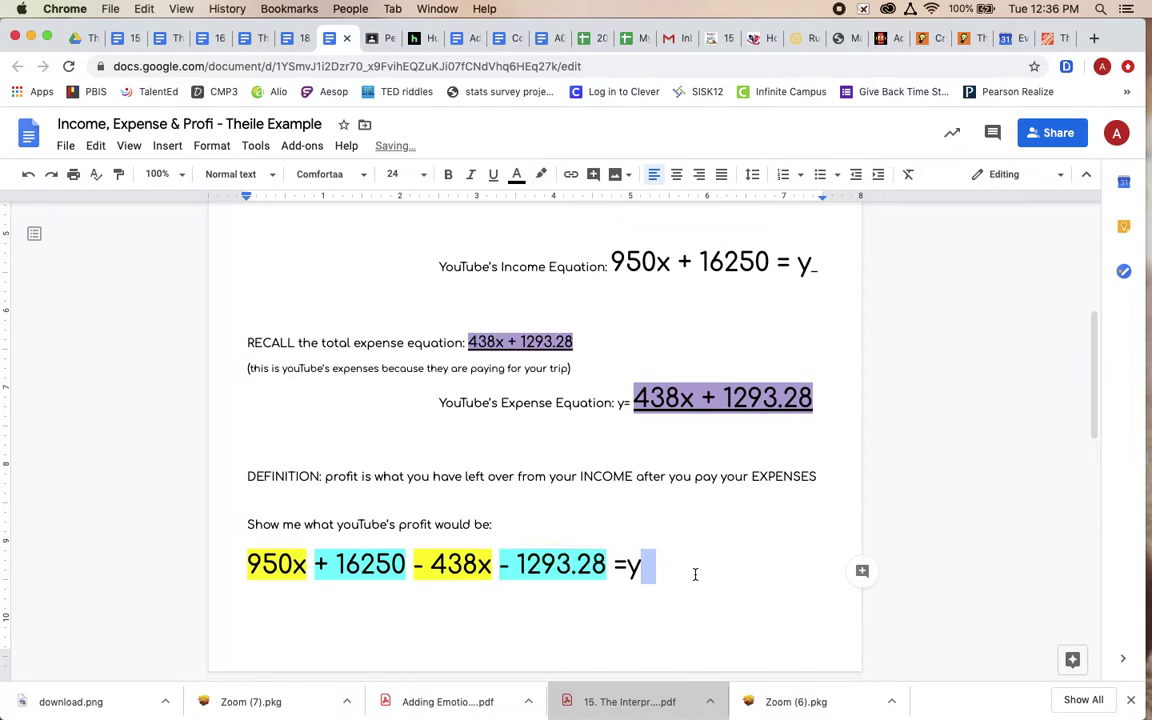
key(Return)
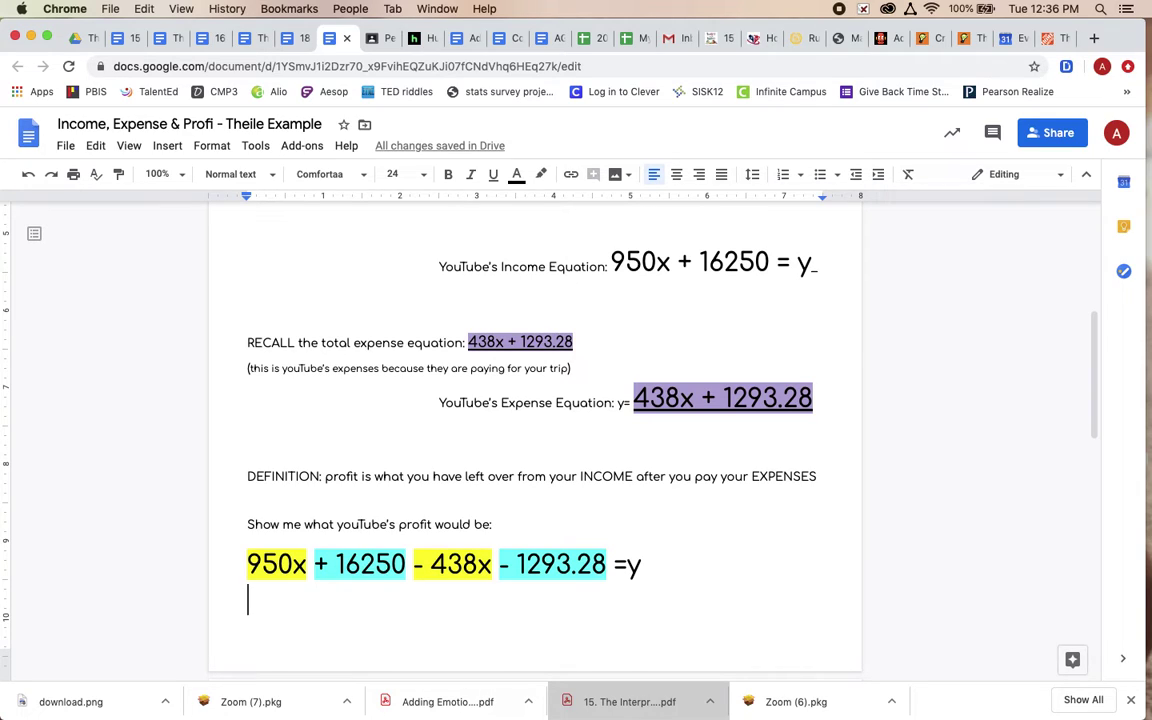
text(512x)
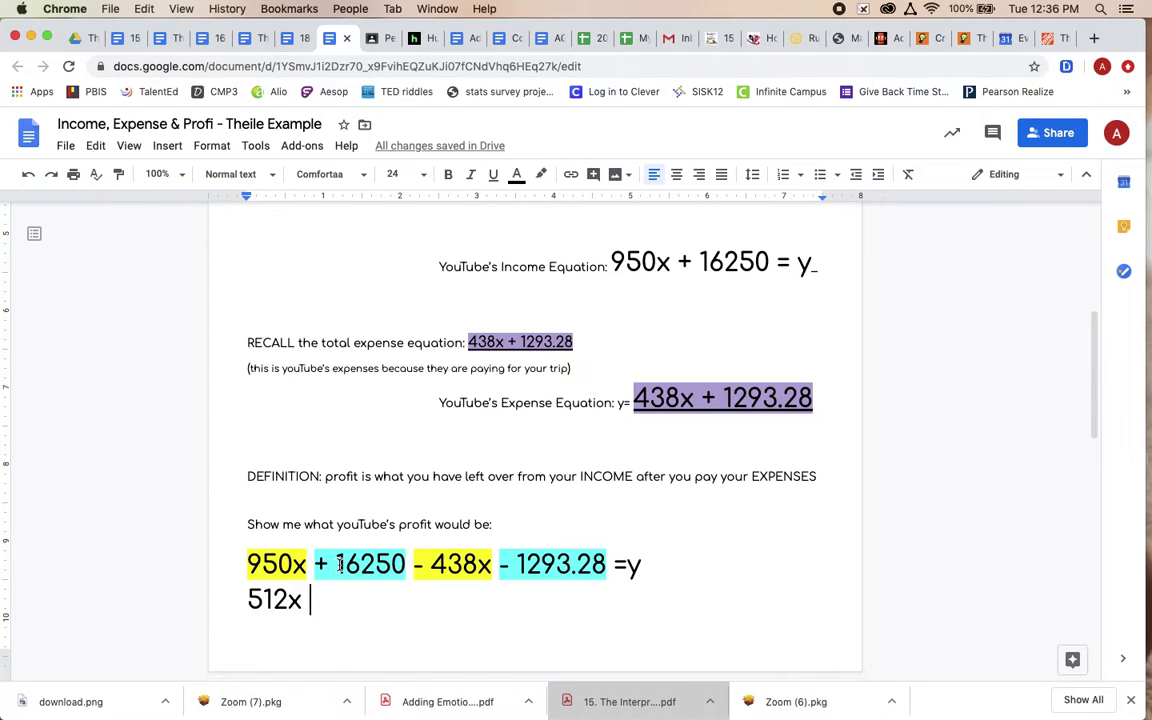
Step: Examine the matching highlighted terms of the profit expression: the yellow x terms and the cyan constants
drag(337, 566, 397, 566)
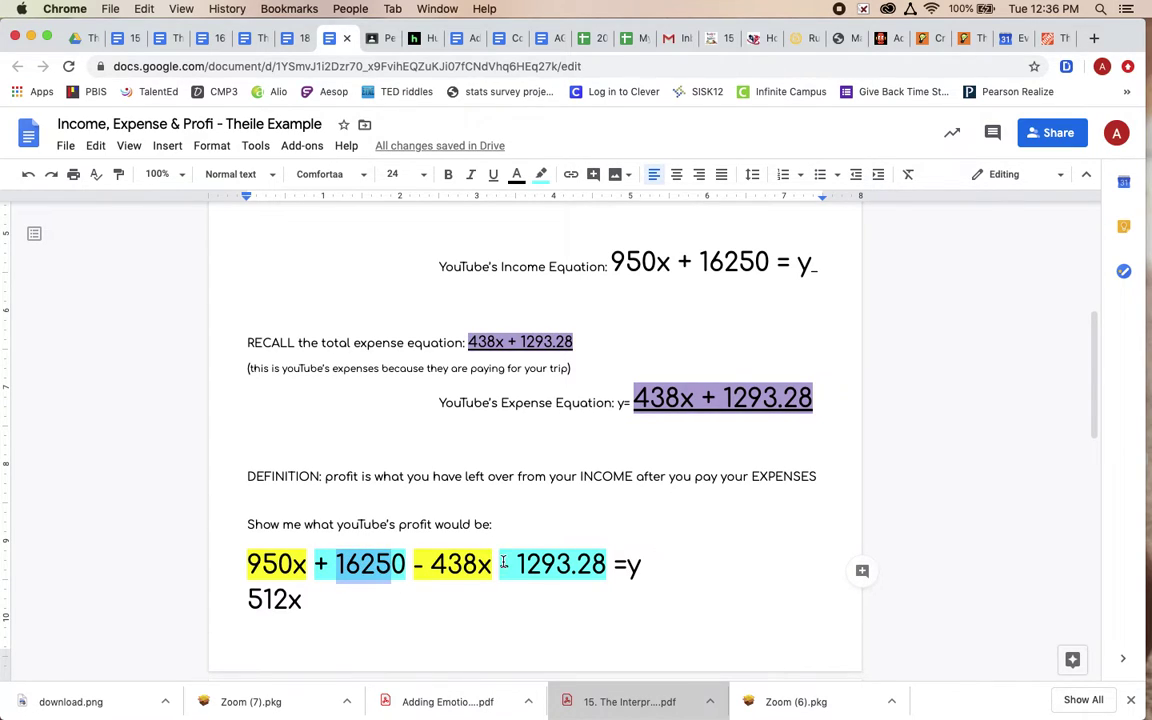
drag(500, 566, 603, 577)
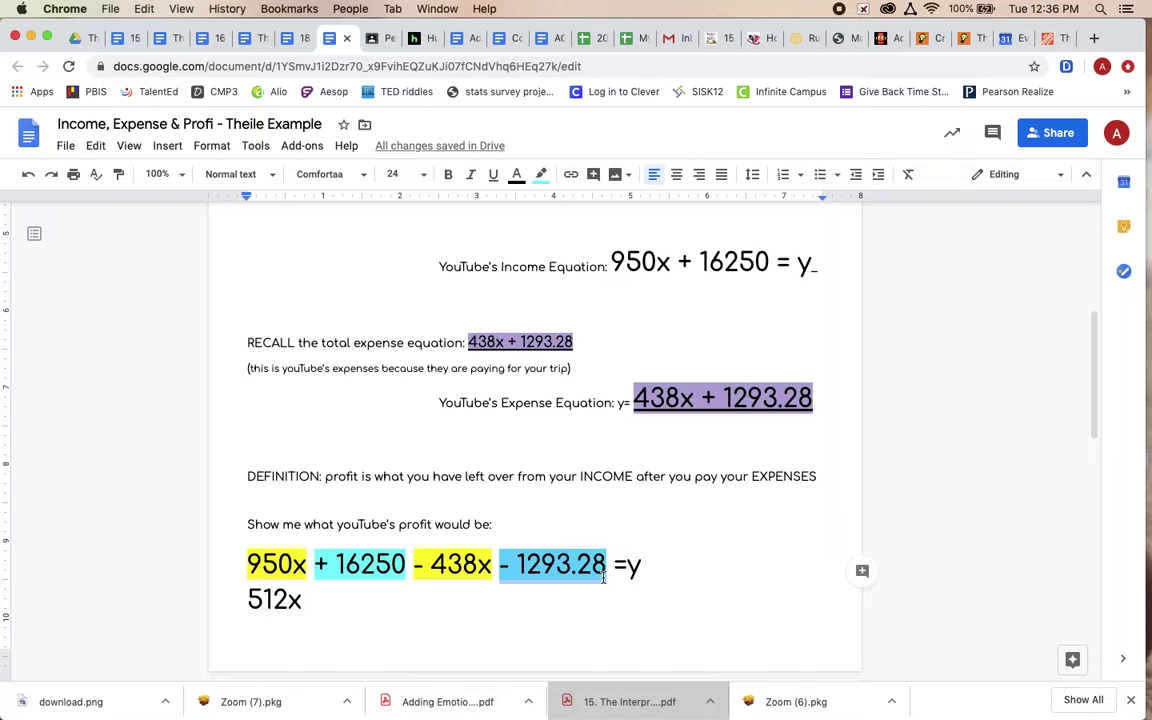
double_click(289, 565)
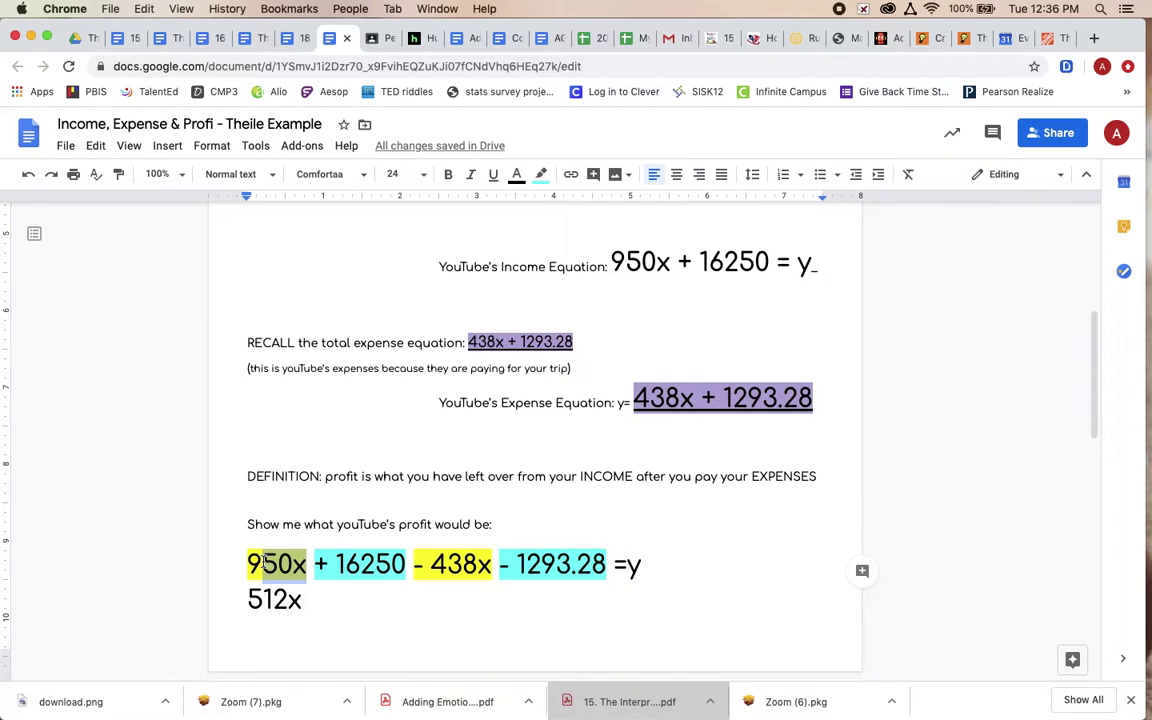
drag(416, 565, 492, 566)
drag(314, 565, 407, 565)
click(500, 565)
drag(517, 567, 612, 566)
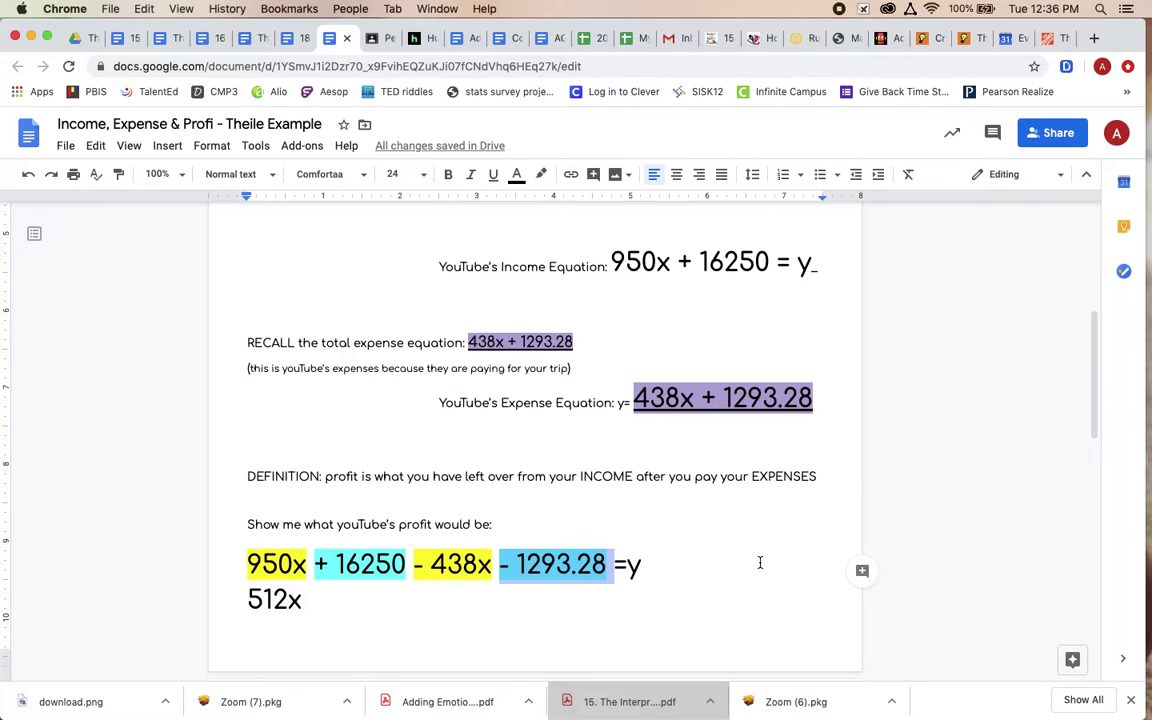
Step: Complete the simplified profit line after 512x with + 14956.72 =Y
click(408, 591)
text(+ )
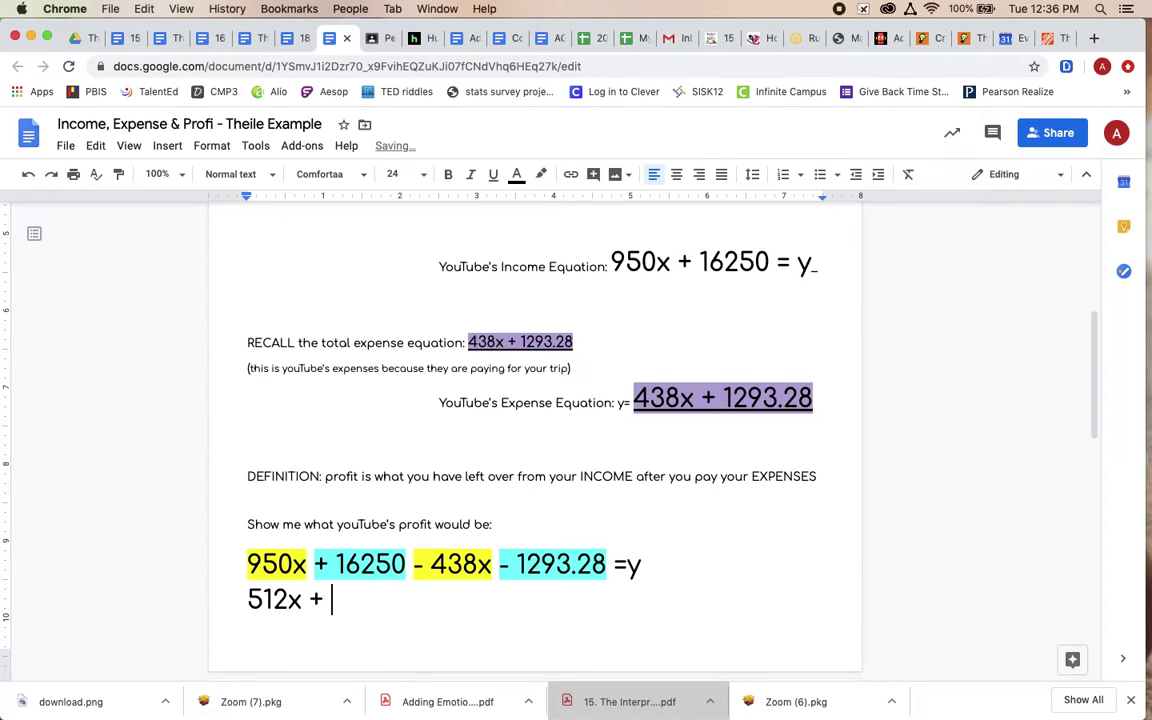
text(14956.)
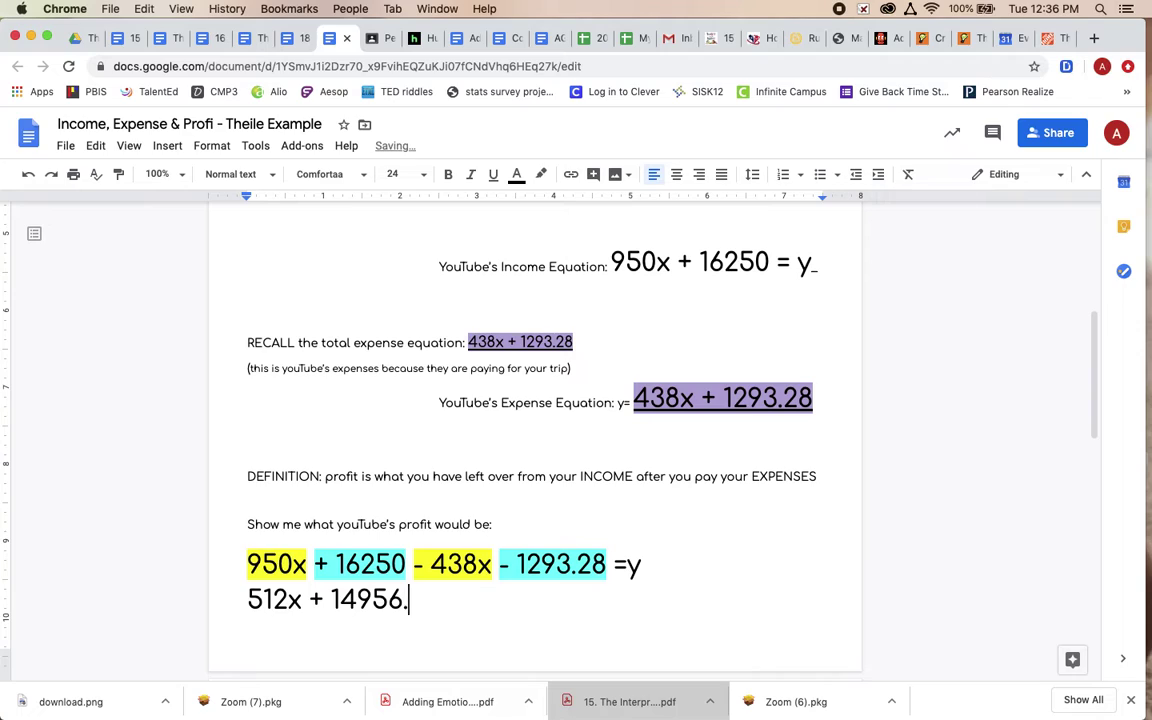
text(72 Y)
click(446, 599)
text(=)
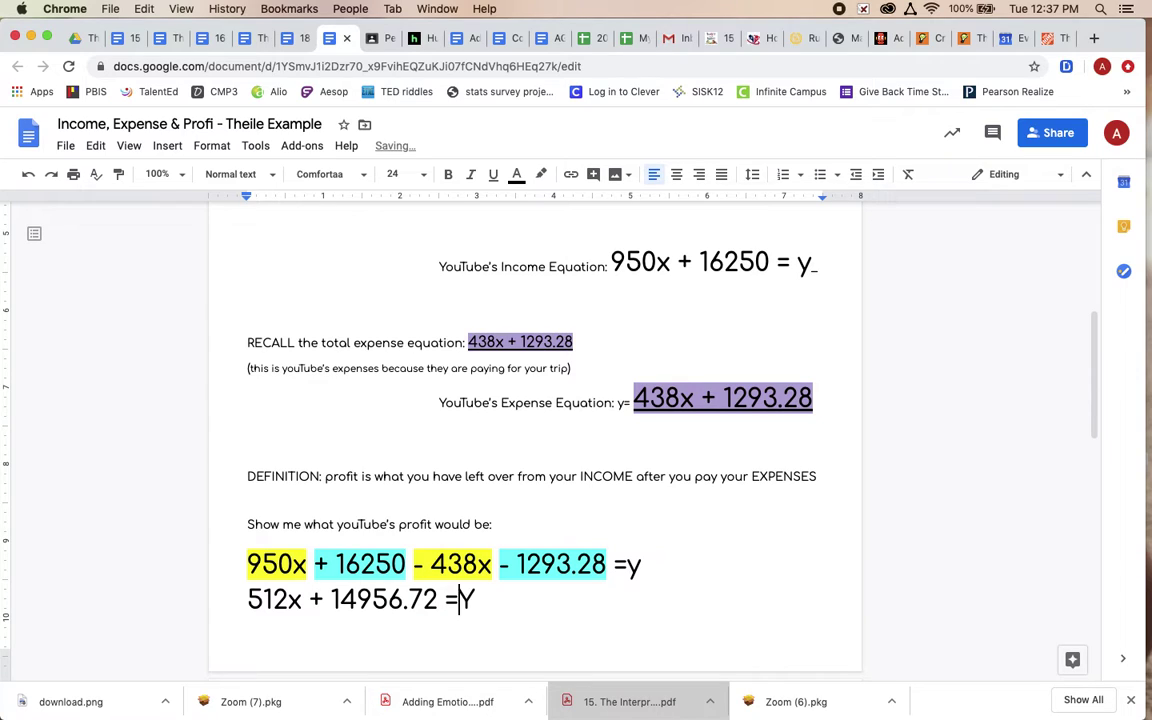
Step: Copy the simplified profit equation over the blank after "YouTube's Profit Equation: y="
drag(484, 600, 244, 604)
key(super+c)
scroll(580, 631, down, 5)
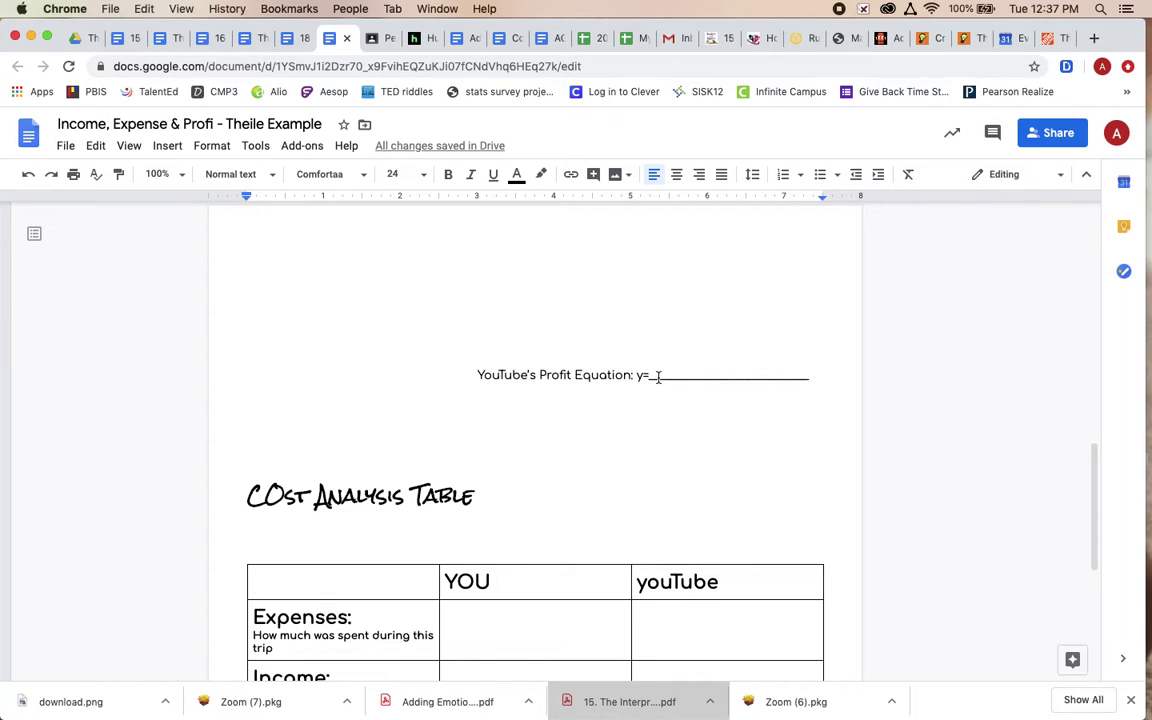
drag(652, 375, 812, 369)
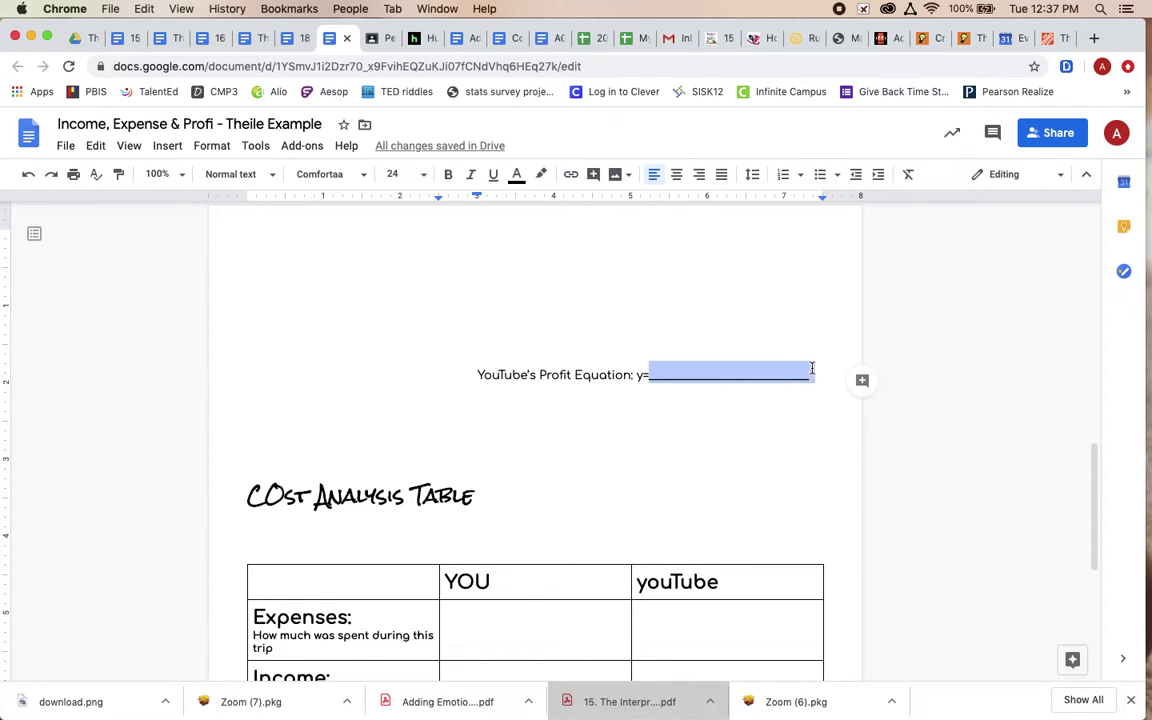
key(super+v)
Step: Remove the indentation of the YouTube's Profit Equation line and delete the redundant "y=" before 512x
click(470, 385)
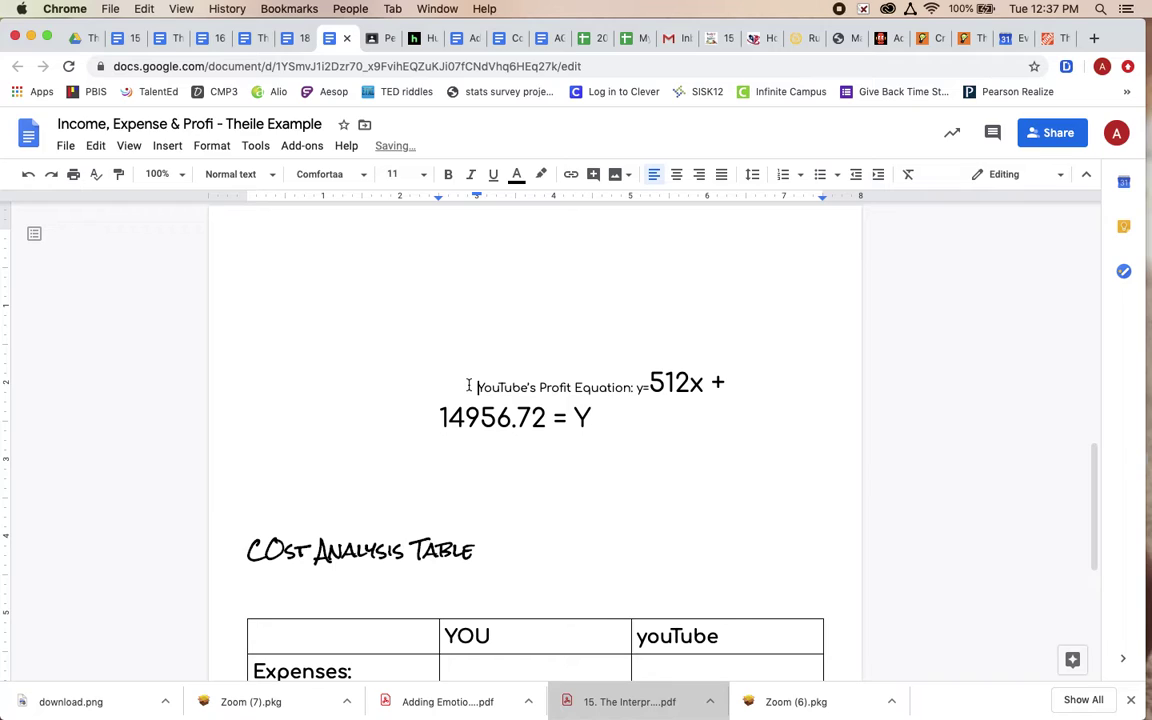
key(BackSpace)
key(BackSpace)
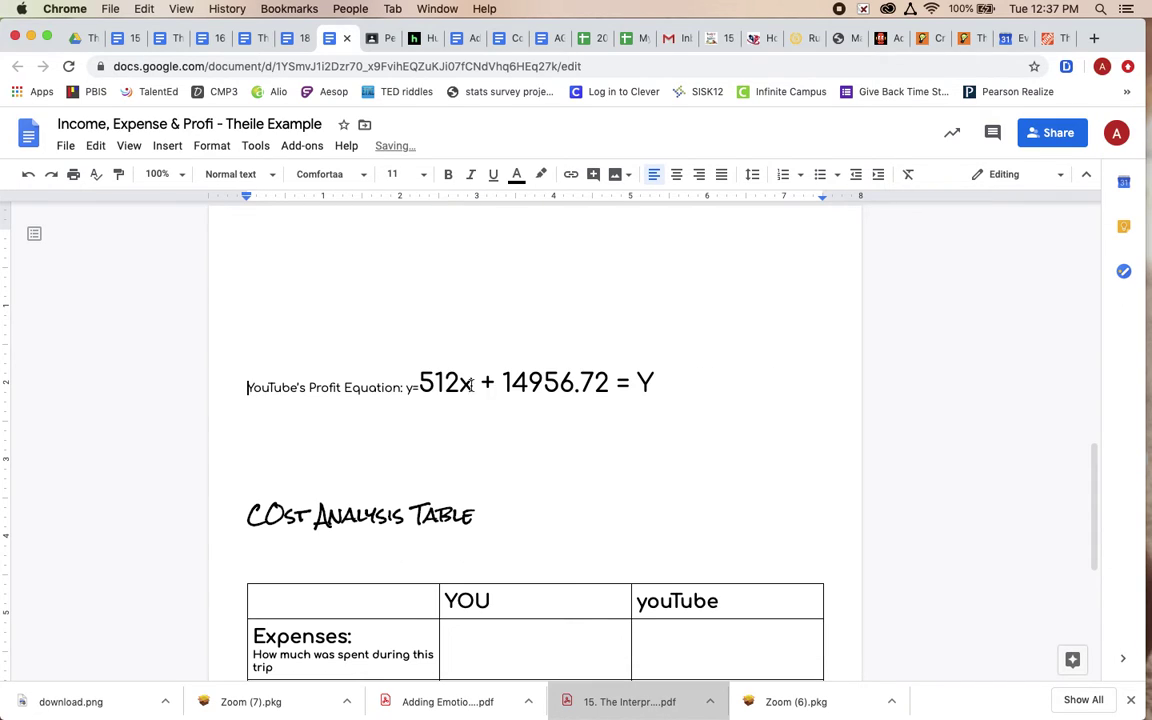
click(419, 383)
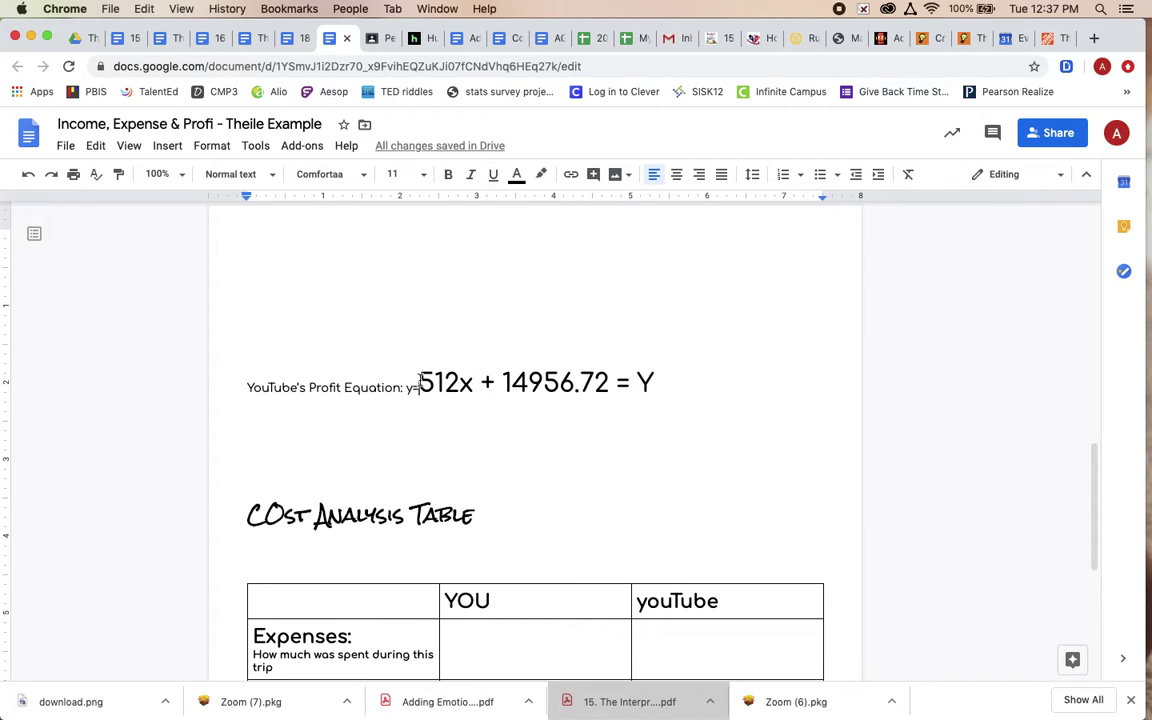
key(BackSpace)
key(BackSpace)
click(241, 390)
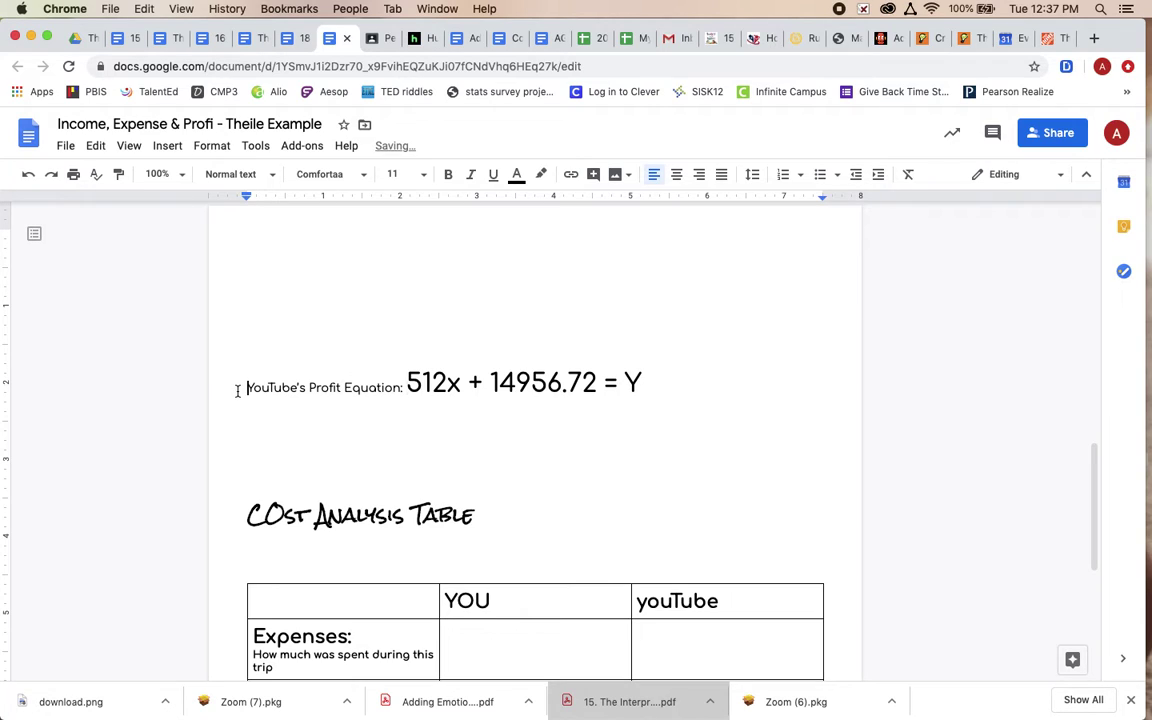
Step: Add a thousands comma to the constant in YouTube's Profit Equation so it reads 14,956.72
click(519, 383)
text(,)
triple_click(594, 426)
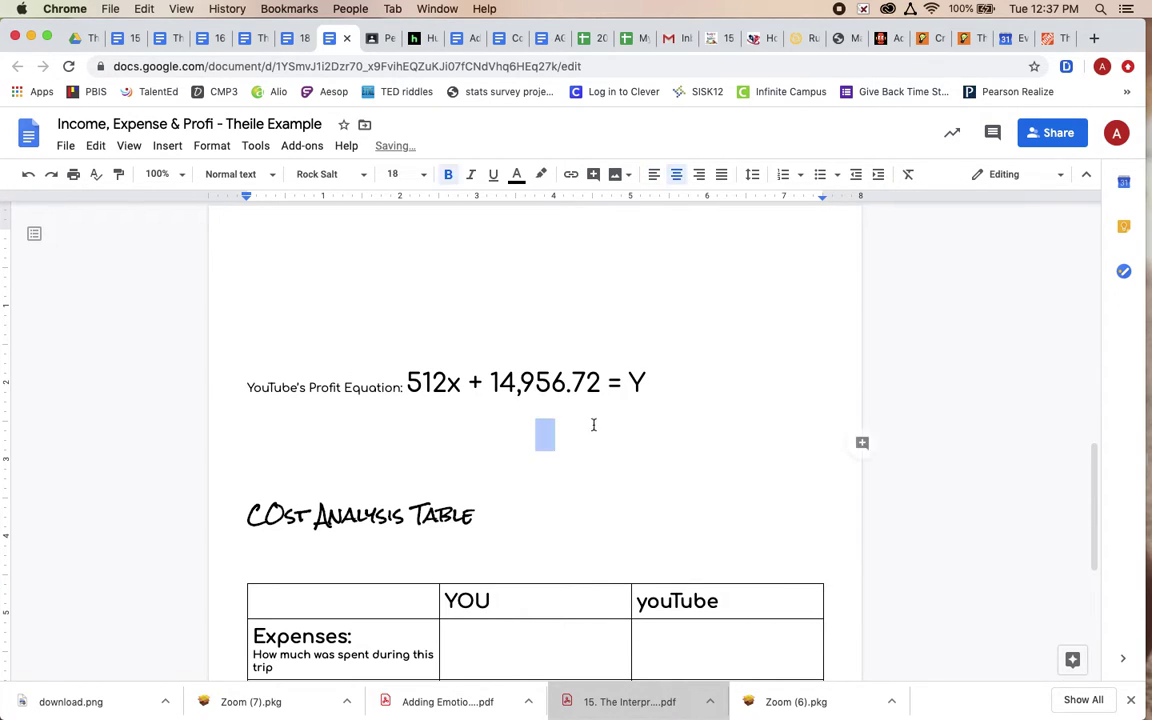
Step: Enter 0 as YOU's Expenses in the Cost Analysis Table
click(413, 433)
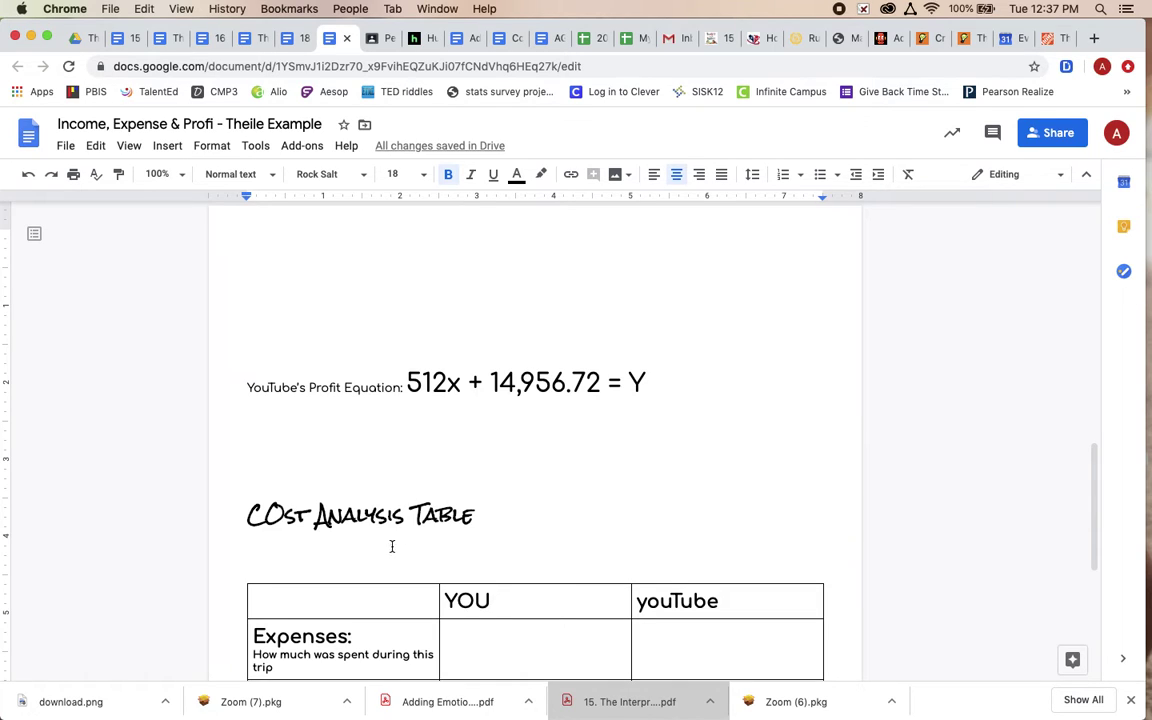
scroll(377, 556, down, 1)
scroll(377, 556, down, 1)
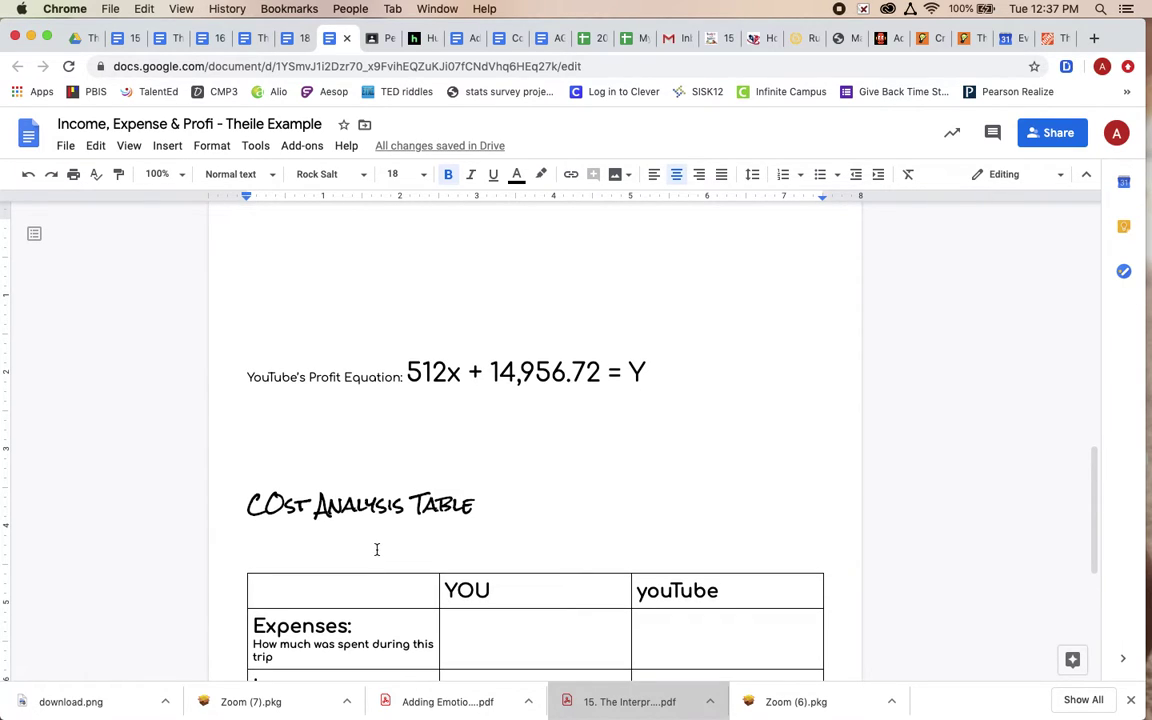
scroll(376, 550, down, 3)
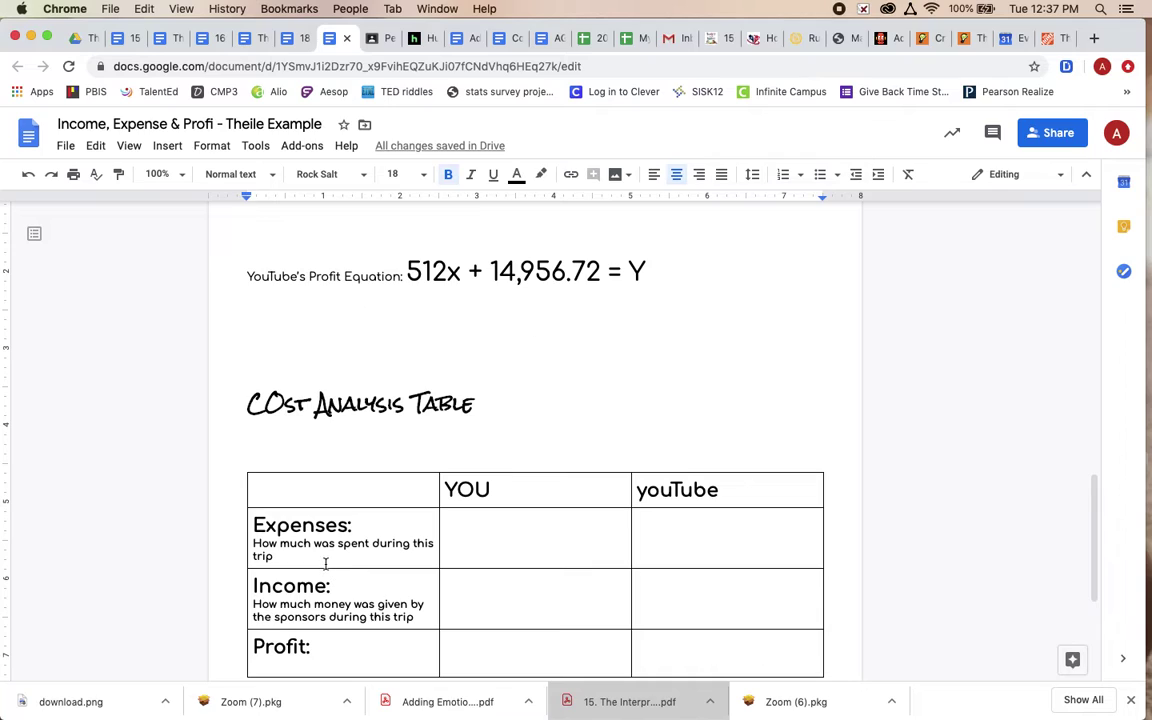
scroll(407, 569, down, 1)
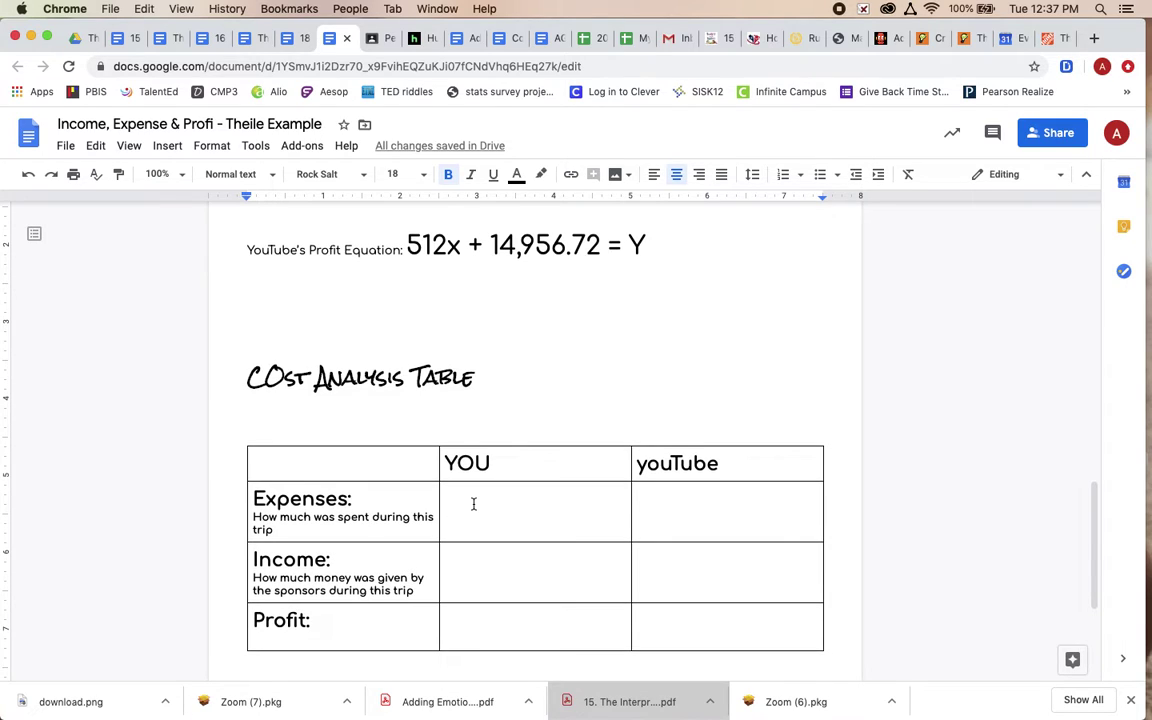
double_click(517, 504)
click(538, 508)
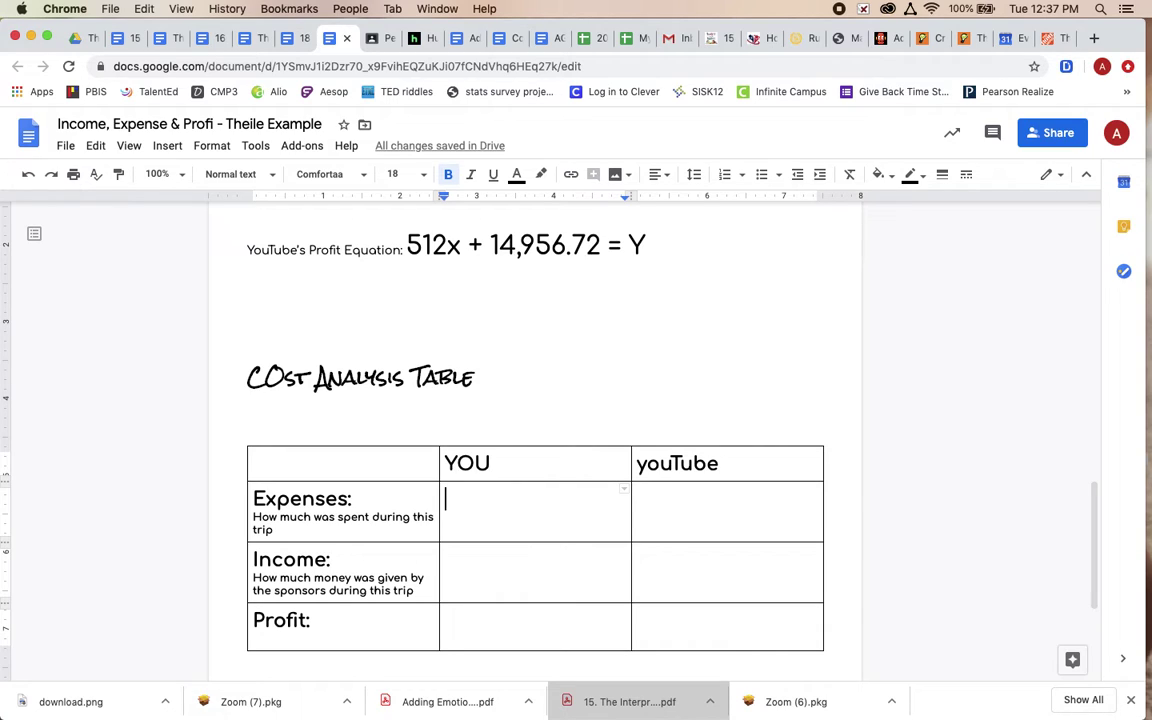
text(0)
Step: Target the youTube Expenses cell and look through the open Interpreter, Calculations part 1 and Income examples for the trip's total cost
click(715, 504)
scroll(432, 360, up, 8)
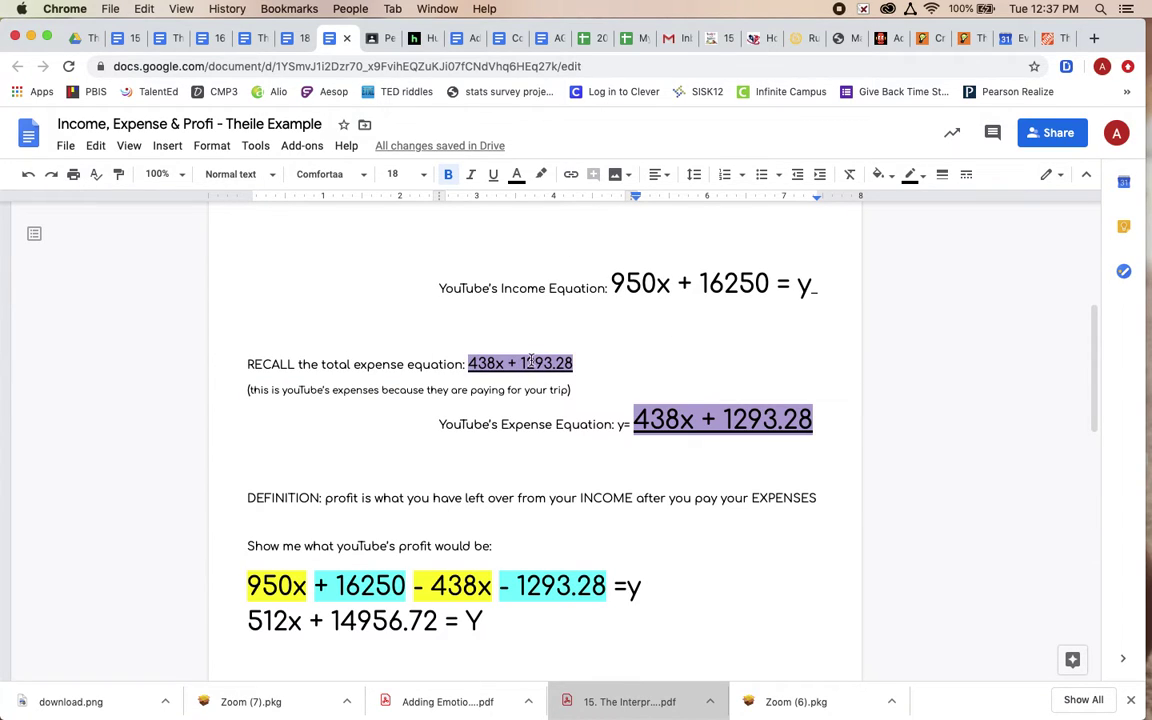
click(120, 38)
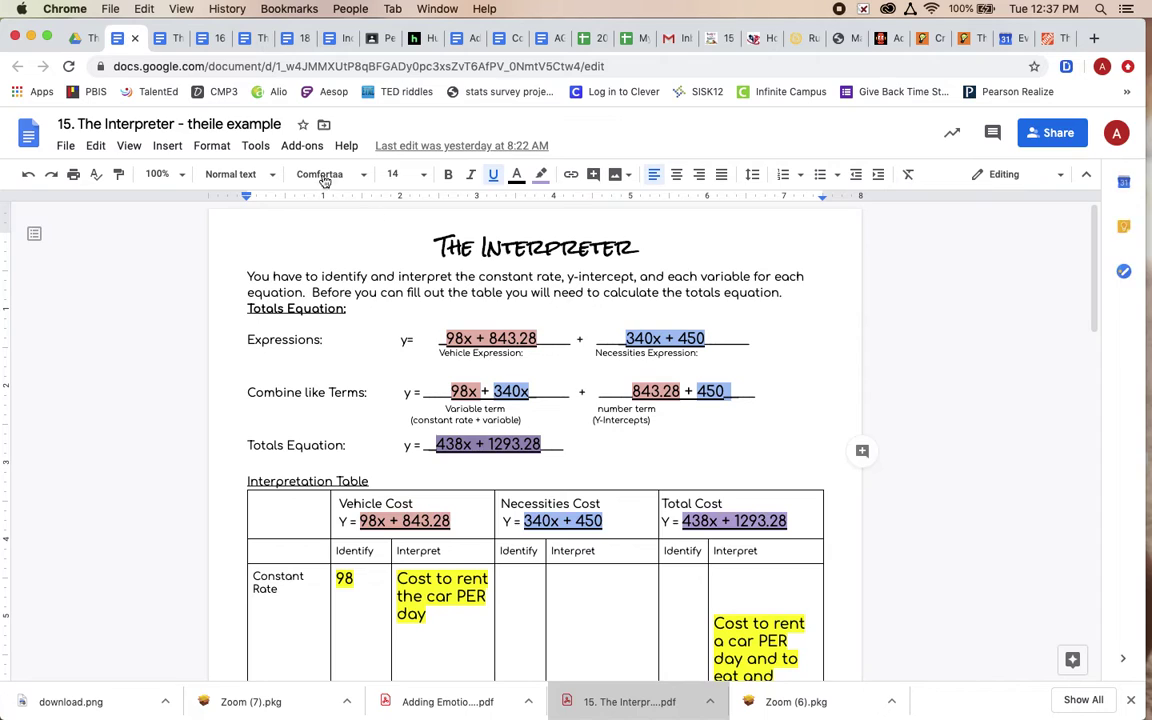
scroll(585, 503, down, 10)
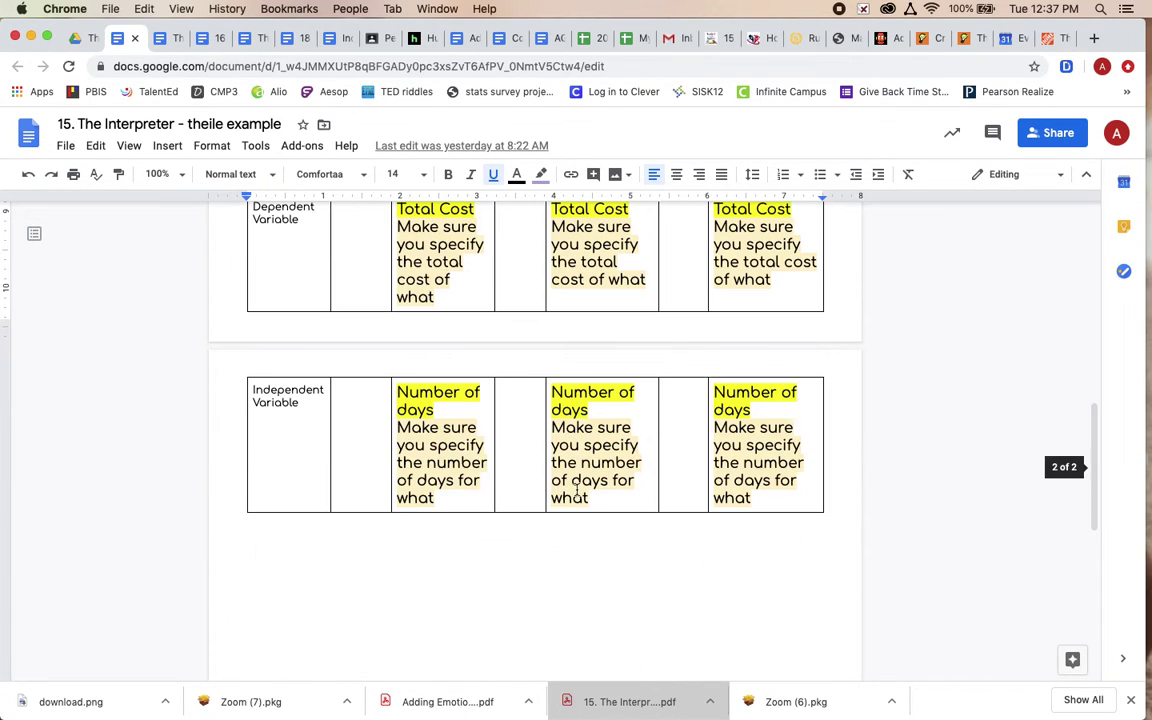
click(162, 38)
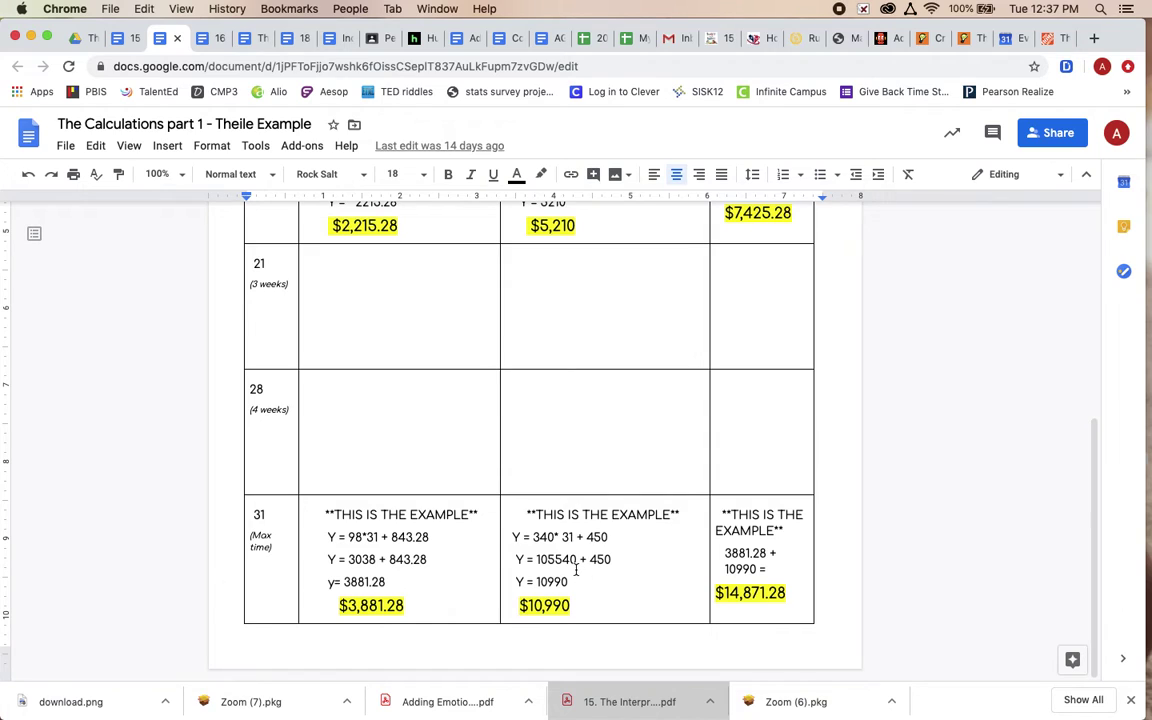
scroll(571, 566, up, 5)
scroll(440, 466, down, 2)
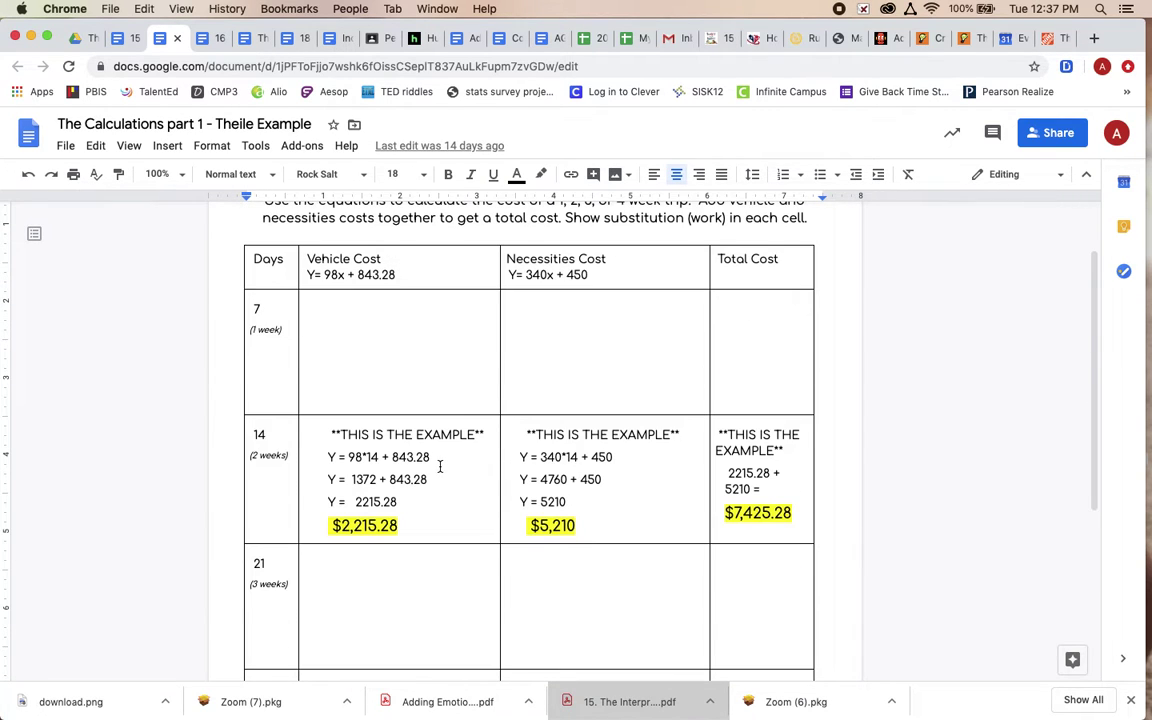
scroll(440, 466, up, 2)
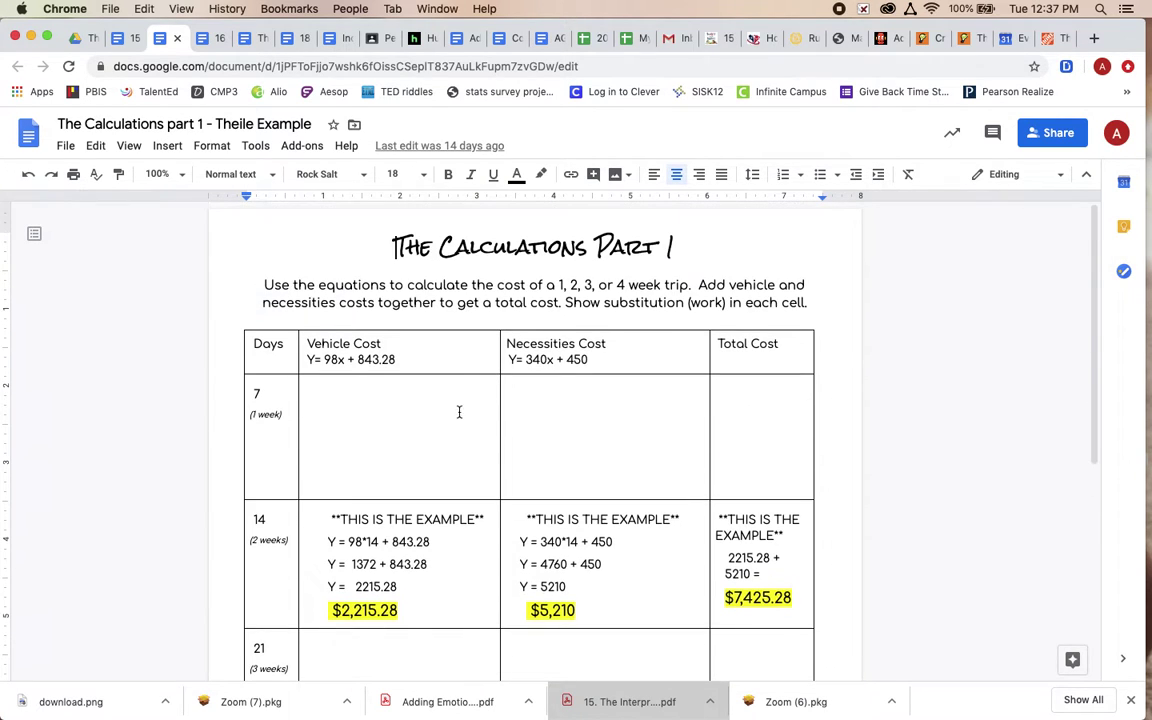
click(212, 38)
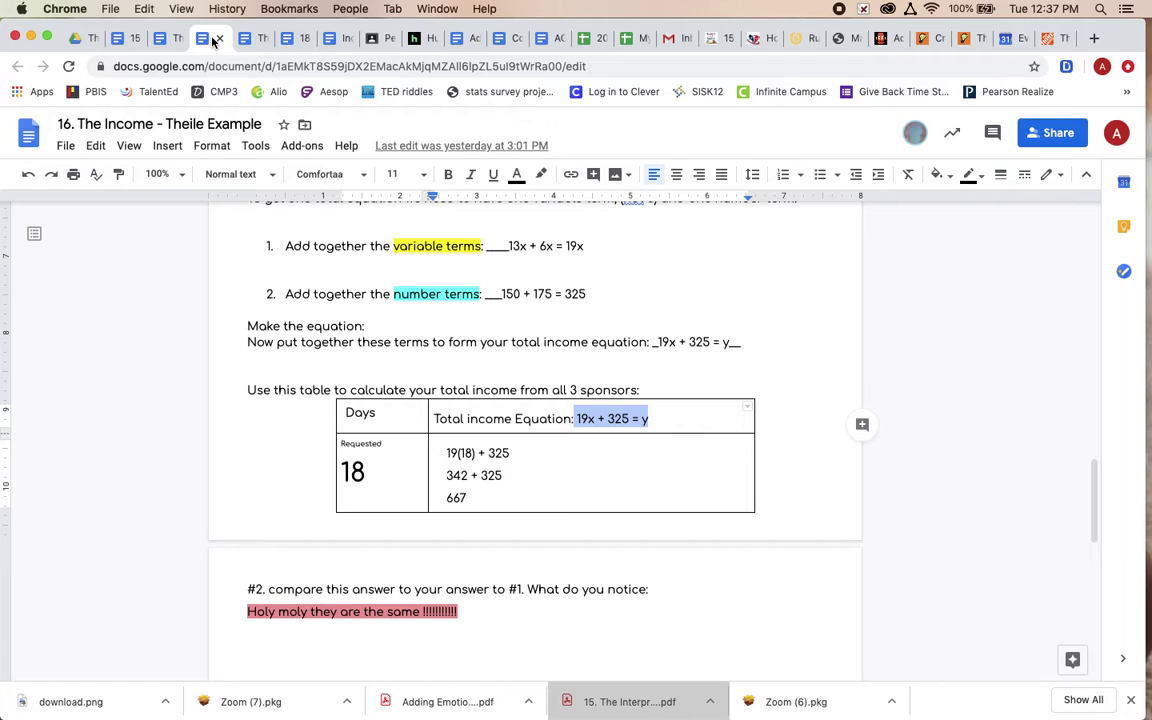
Step: Open The Calculations part 1 example from the Drive examples folder and examine the trip lengths in its cost table
click(82, 38)
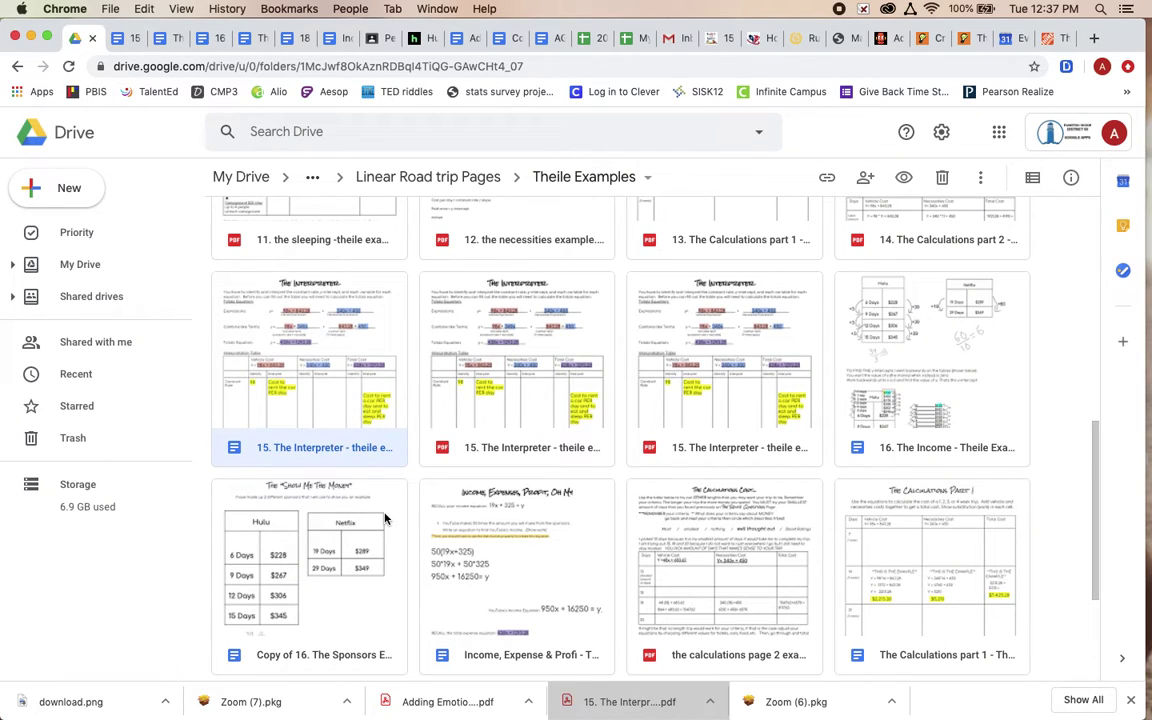
scroll(386, 516, down, 2)
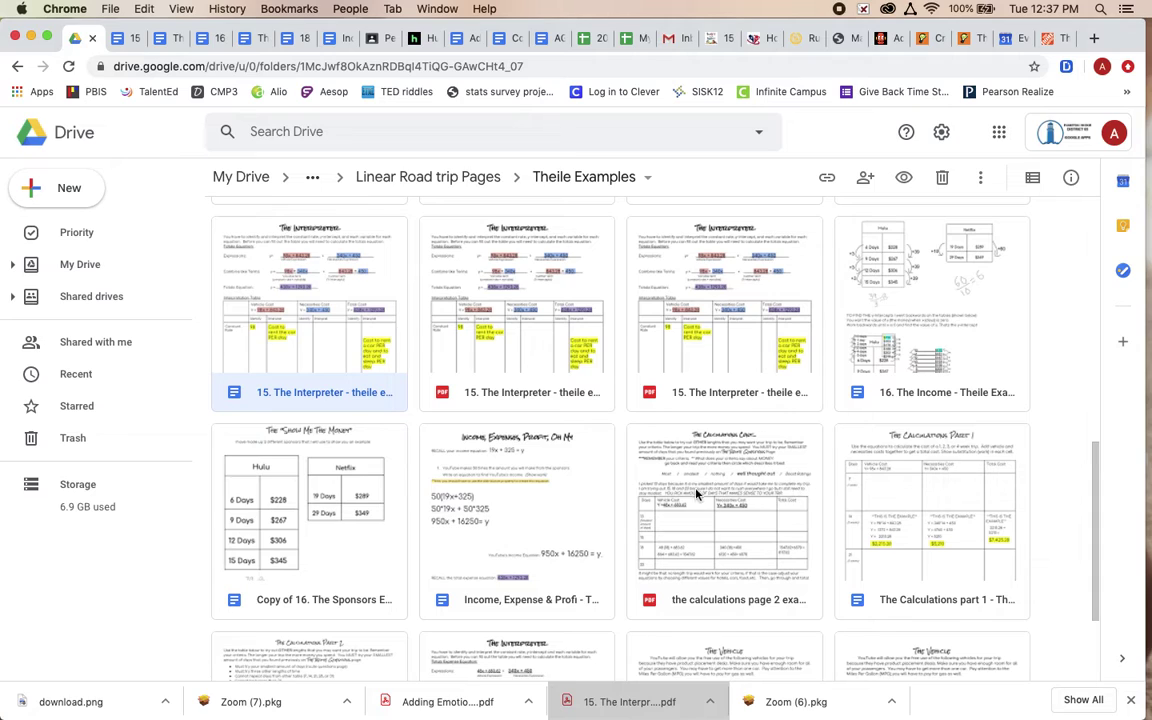
double_click(926, 481)
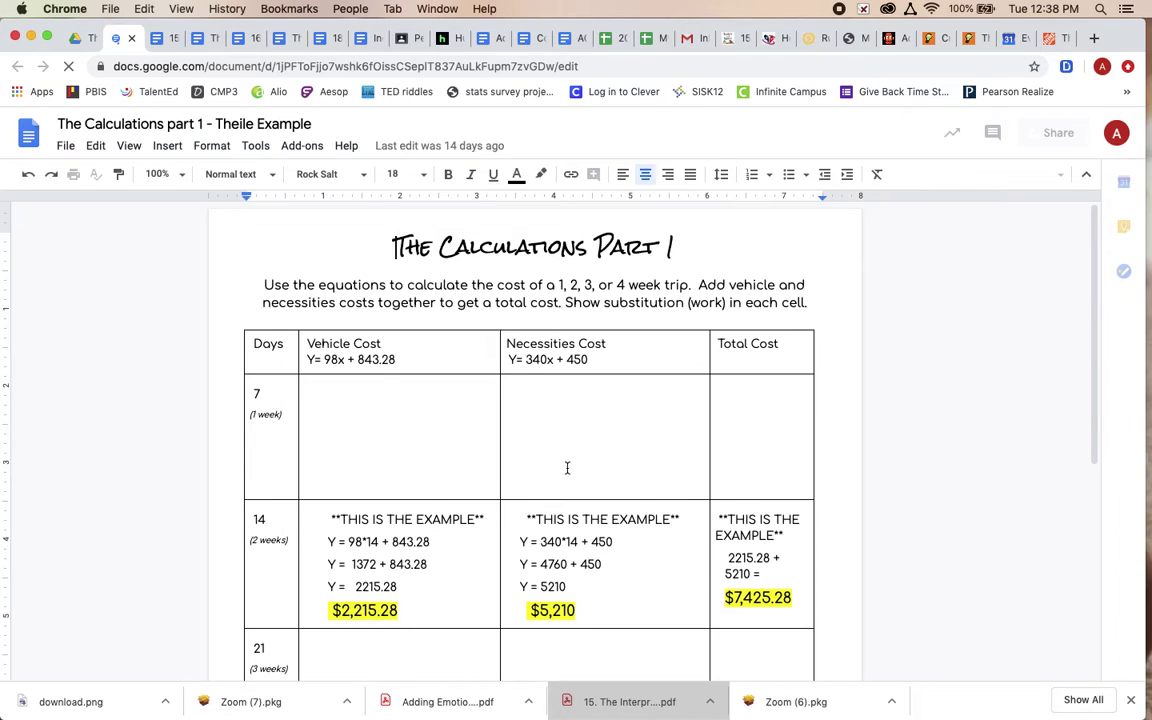
scroll(566, 465, down, 8)
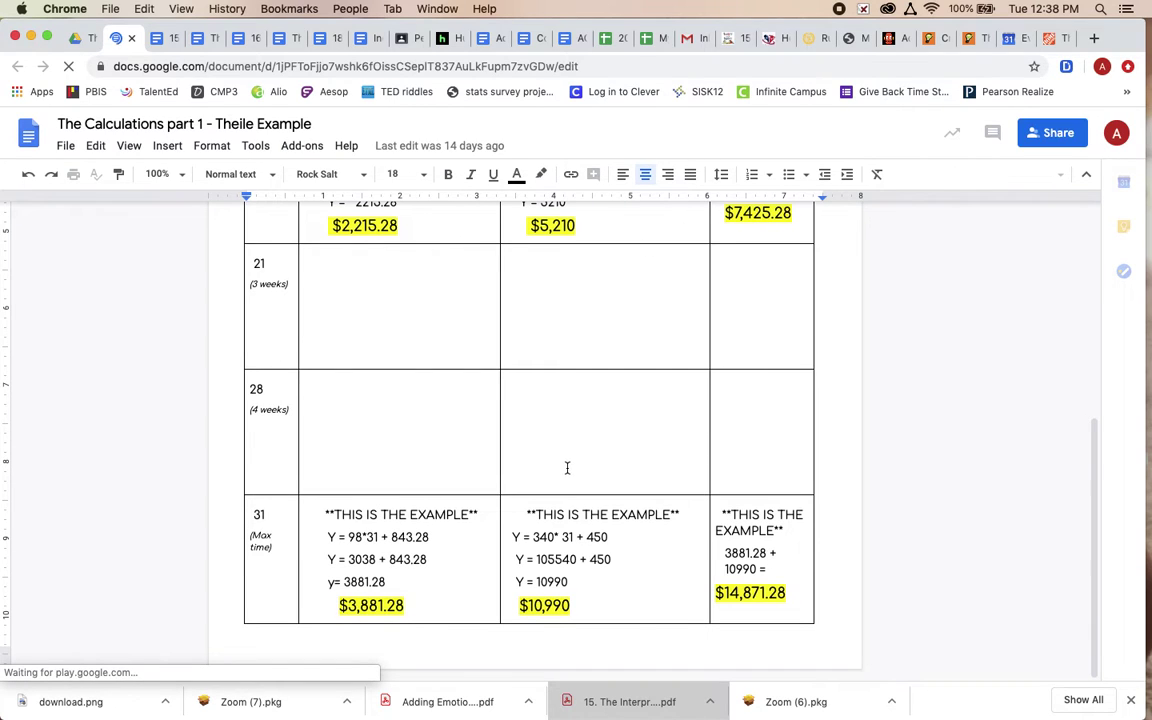
Step: Open The Calculations part 2 example from the Drive examples folder and copy the 18-day total cost, $9,177.28
click(82, 39)
scroll(590, 531, down, 3)
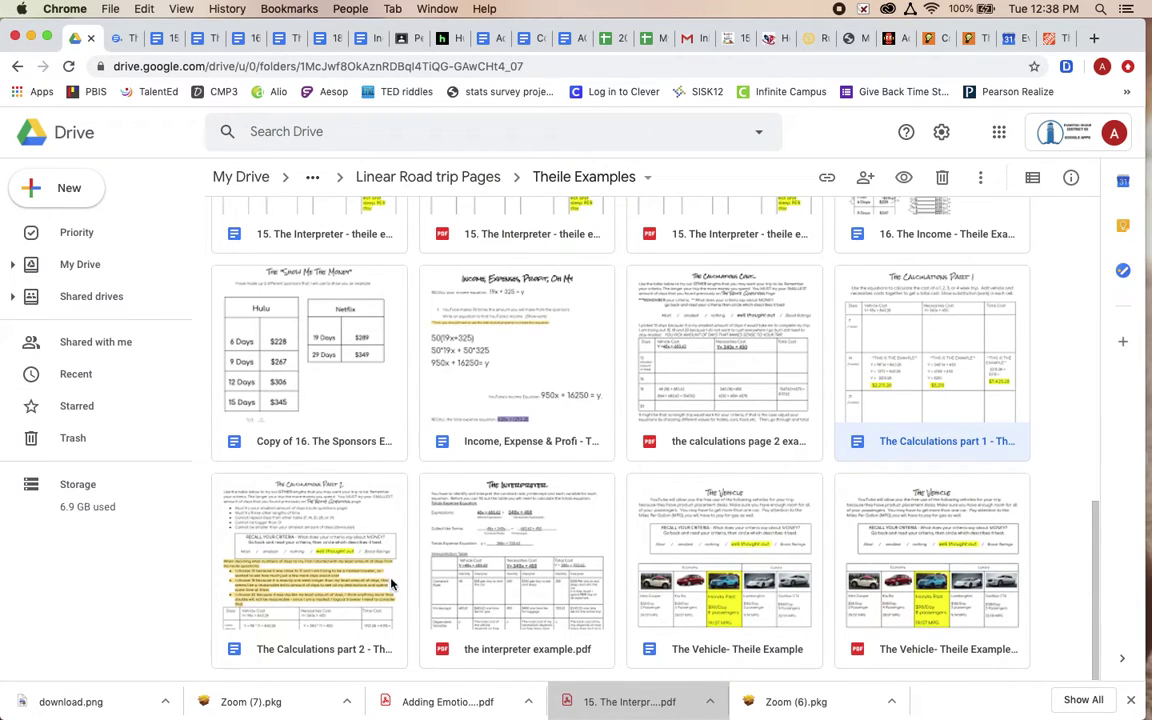
click(335, 578)
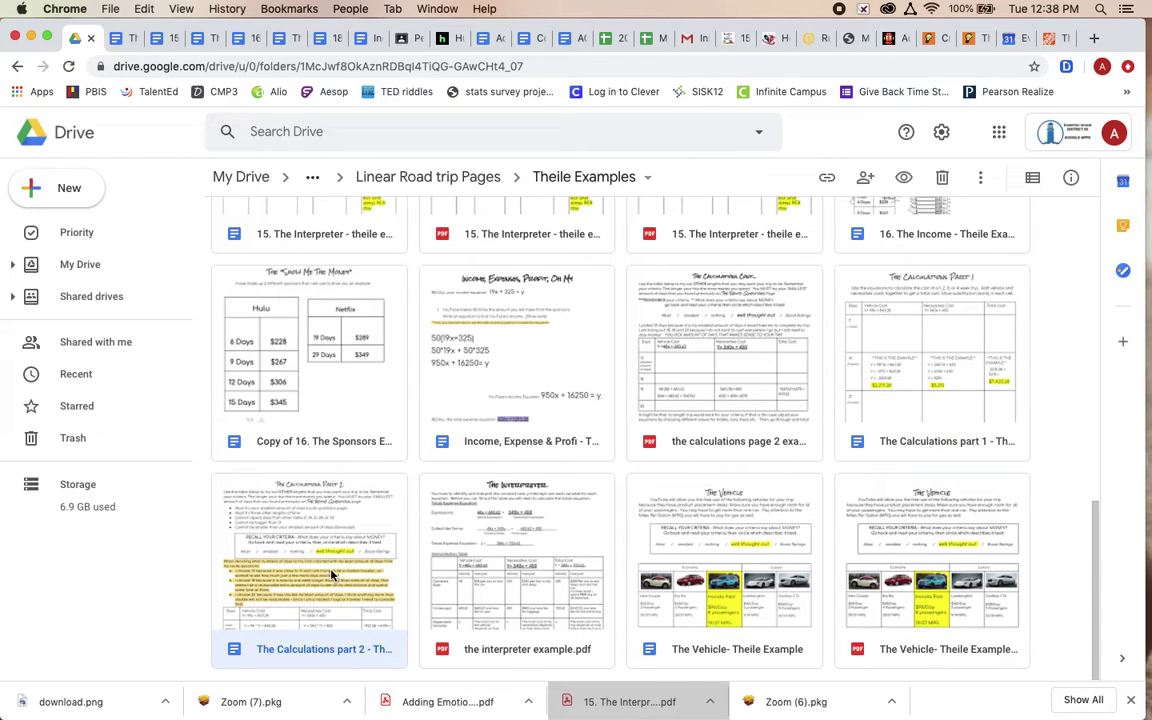
double_click(336, 573)
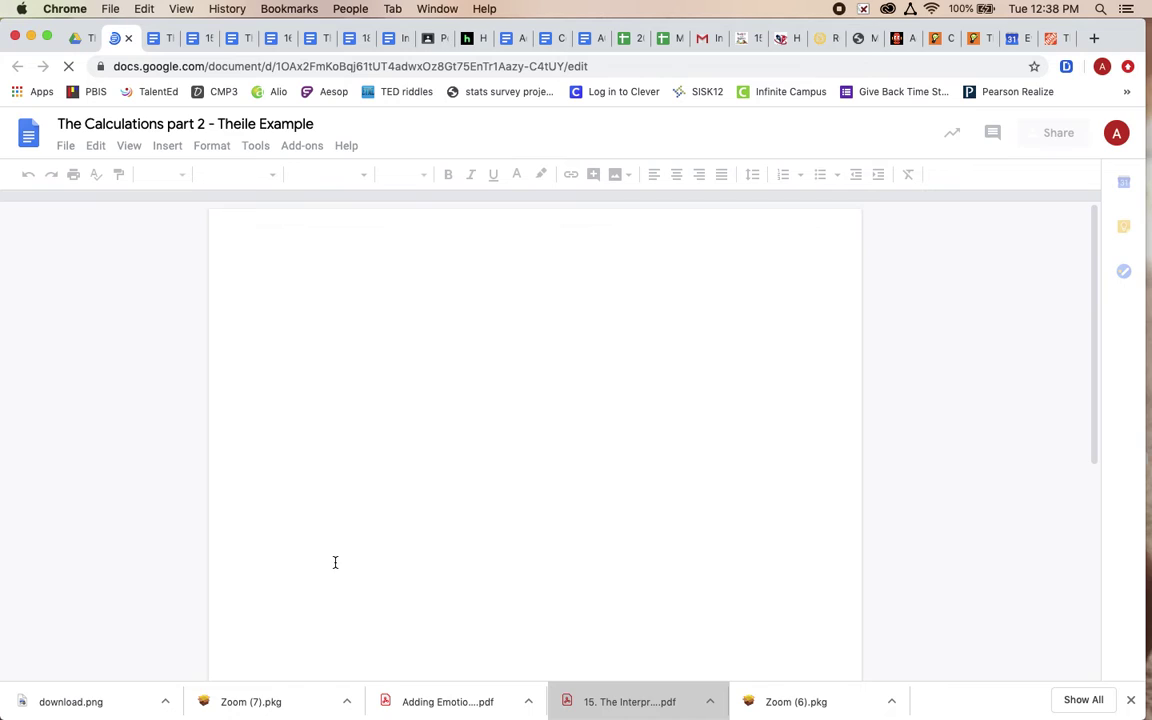
scroll(336, 560, down, 3)
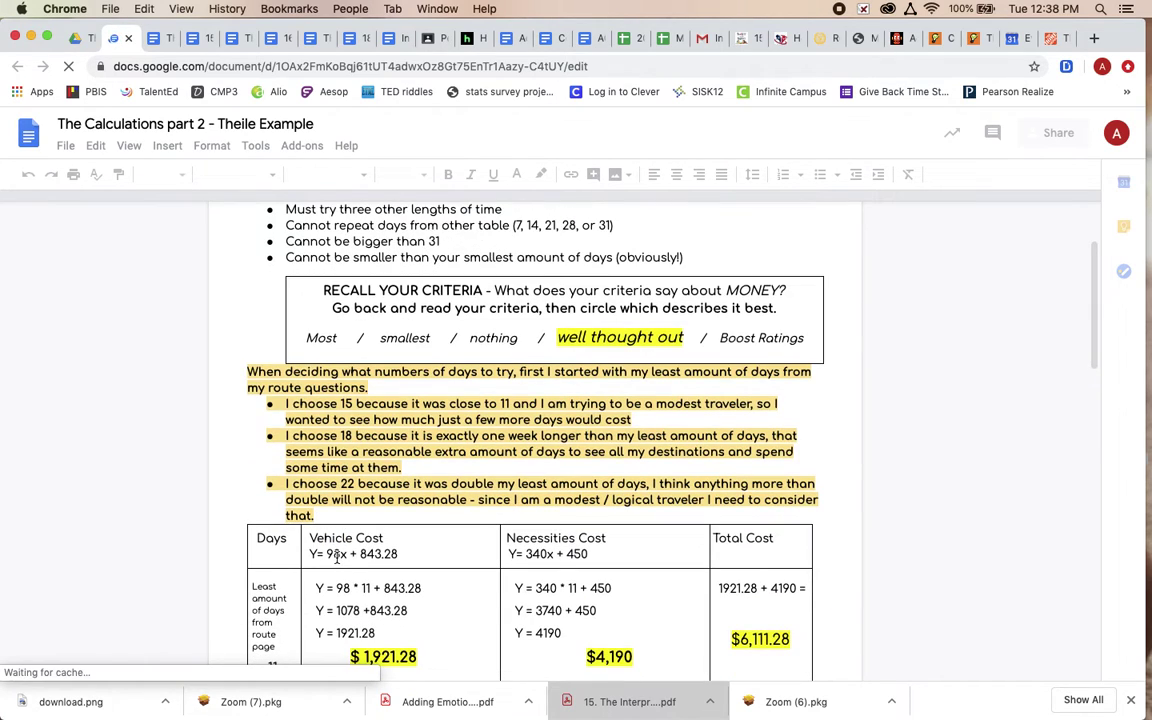
scroll(336, 557, down, 5)
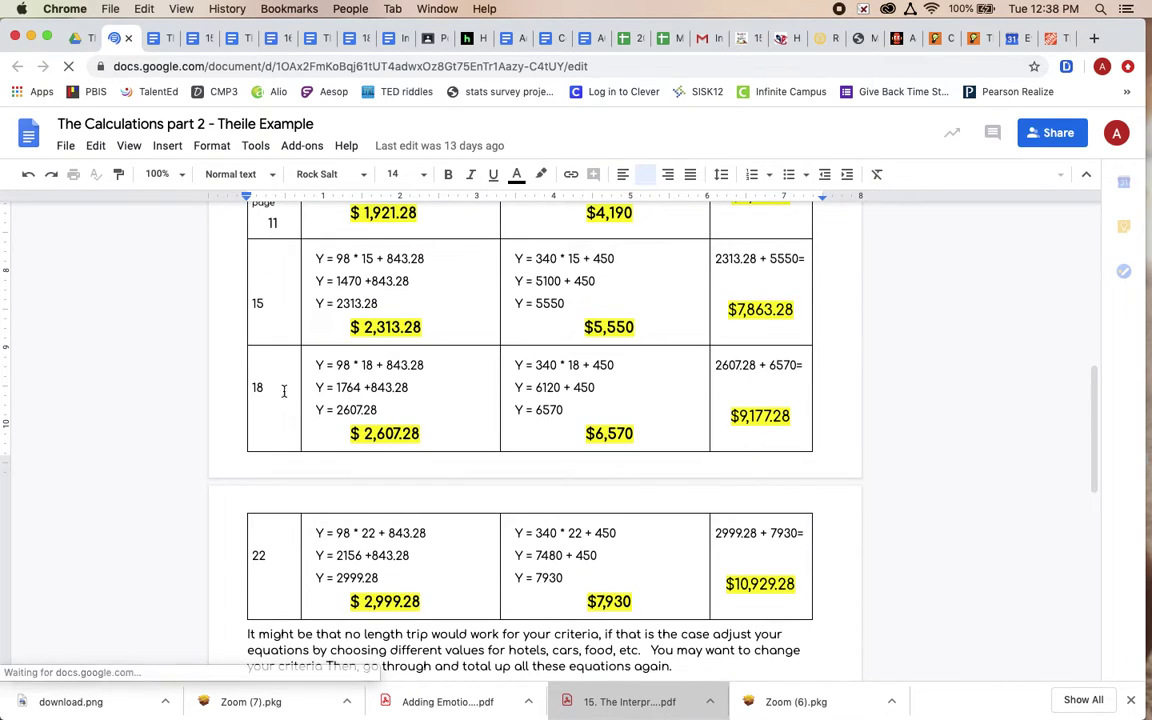
triple_click(746, 412)
key(super+c)
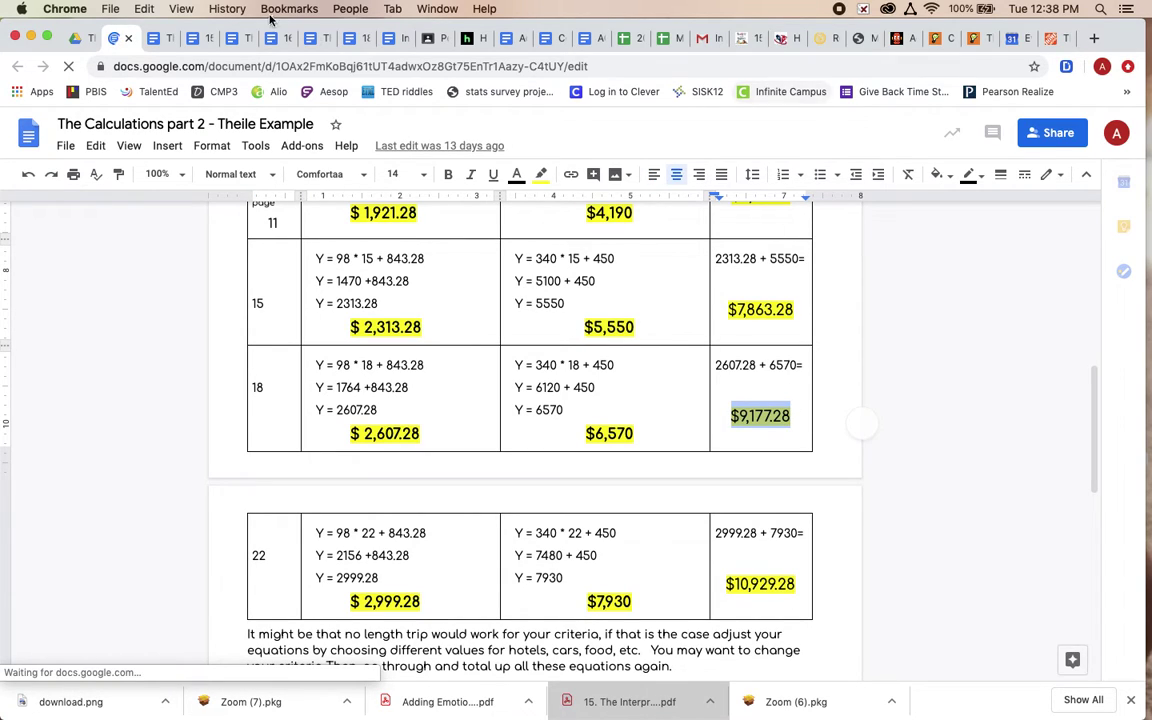
Step: Return to the Income, Expense & Profi example and paste $9,177.28 into the youTube Expenses cell of the Cost Analysis Table
click(276, 38)
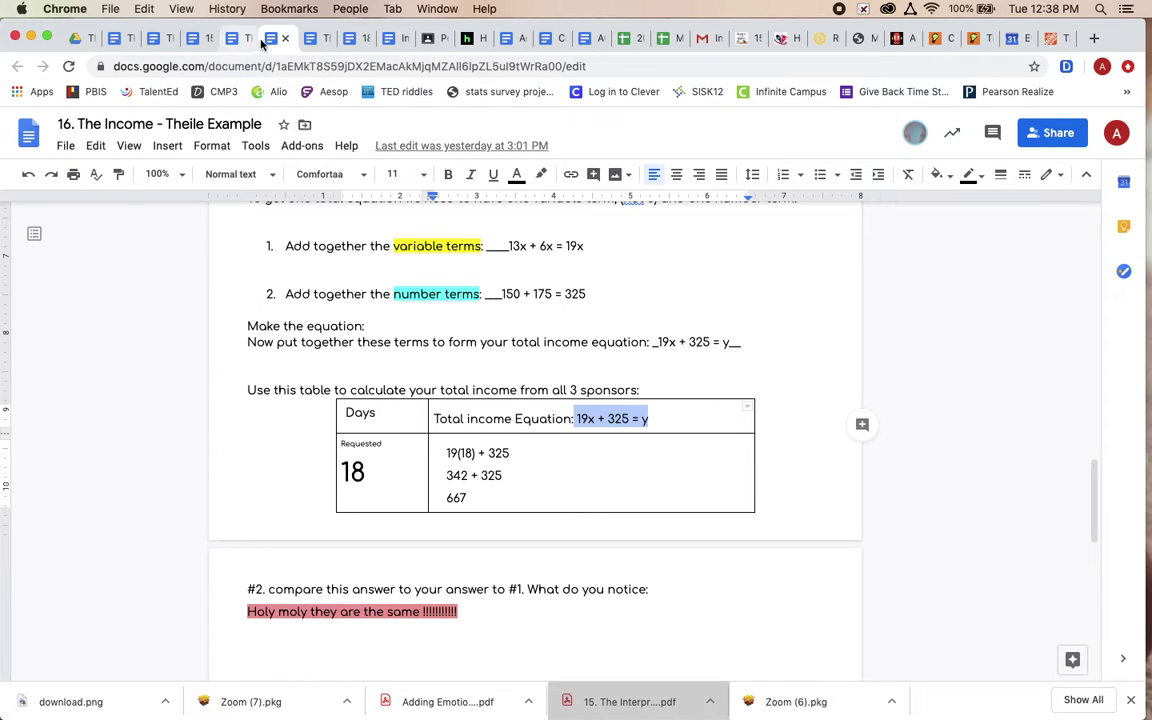
click(345, 38)
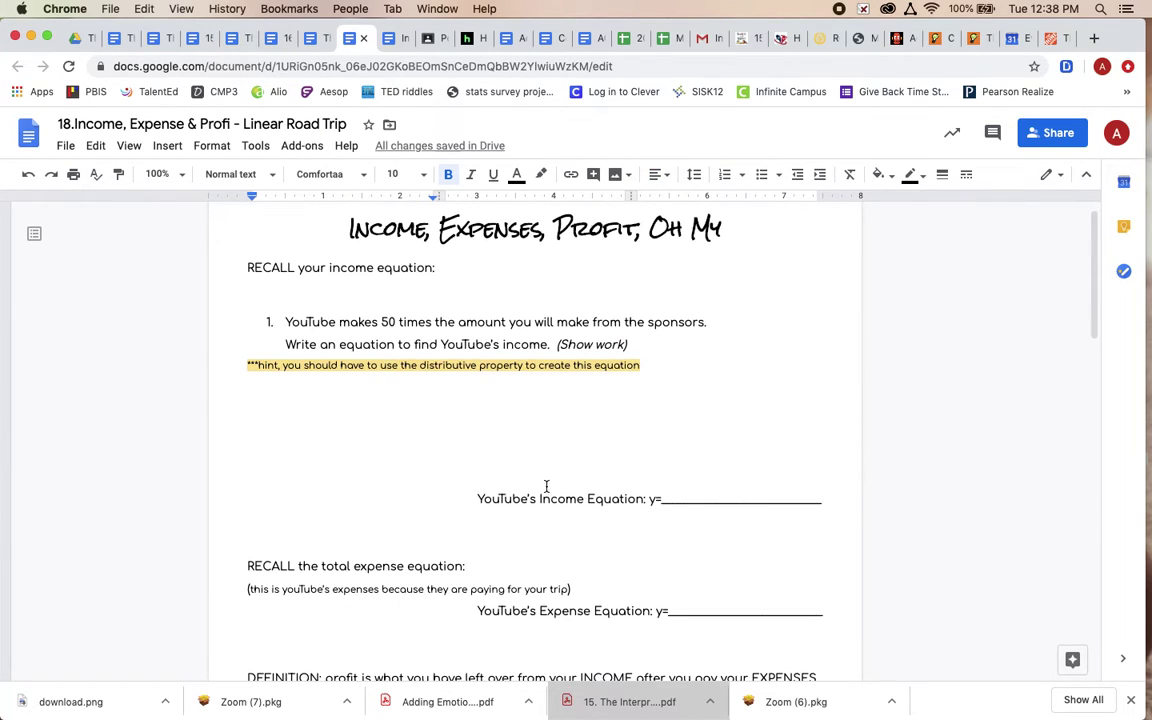
click(395, 38)
scroll(640, 545, down, 10)
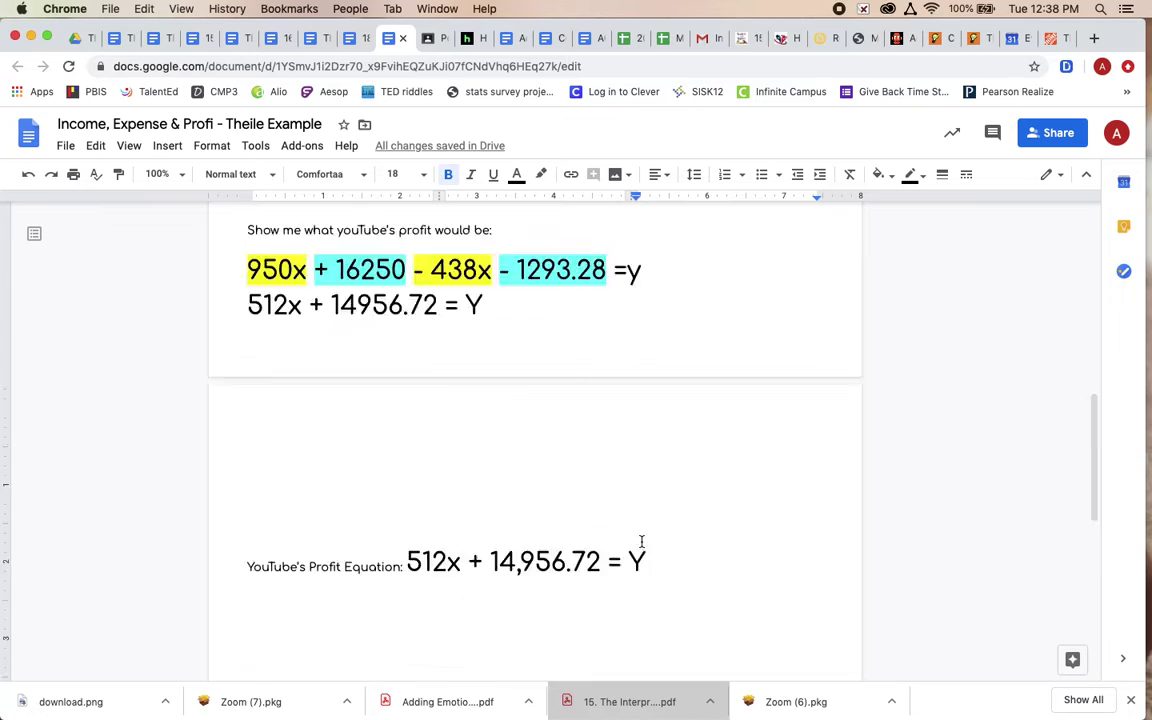
key(super+v)
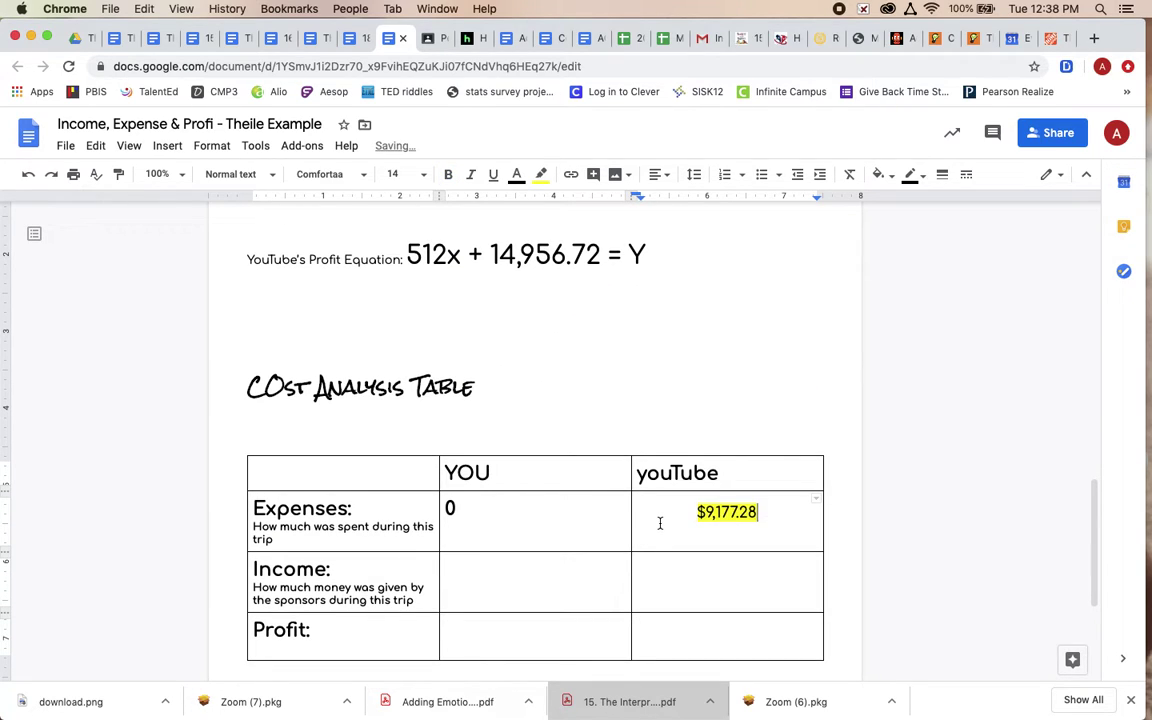
Step: Target YOU's Income cell and look through the open documents for the sponsor income calculation, ending at the Drive examples folder
click(570, 575)
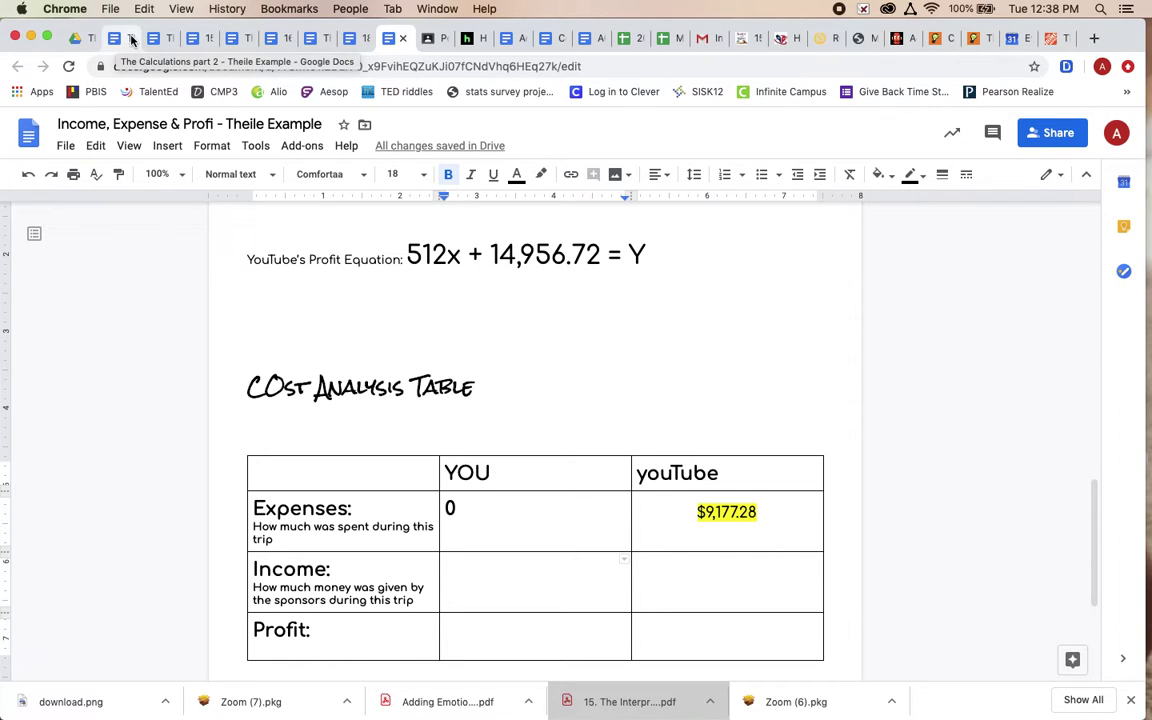
click(313, 42)
click(273, 42)
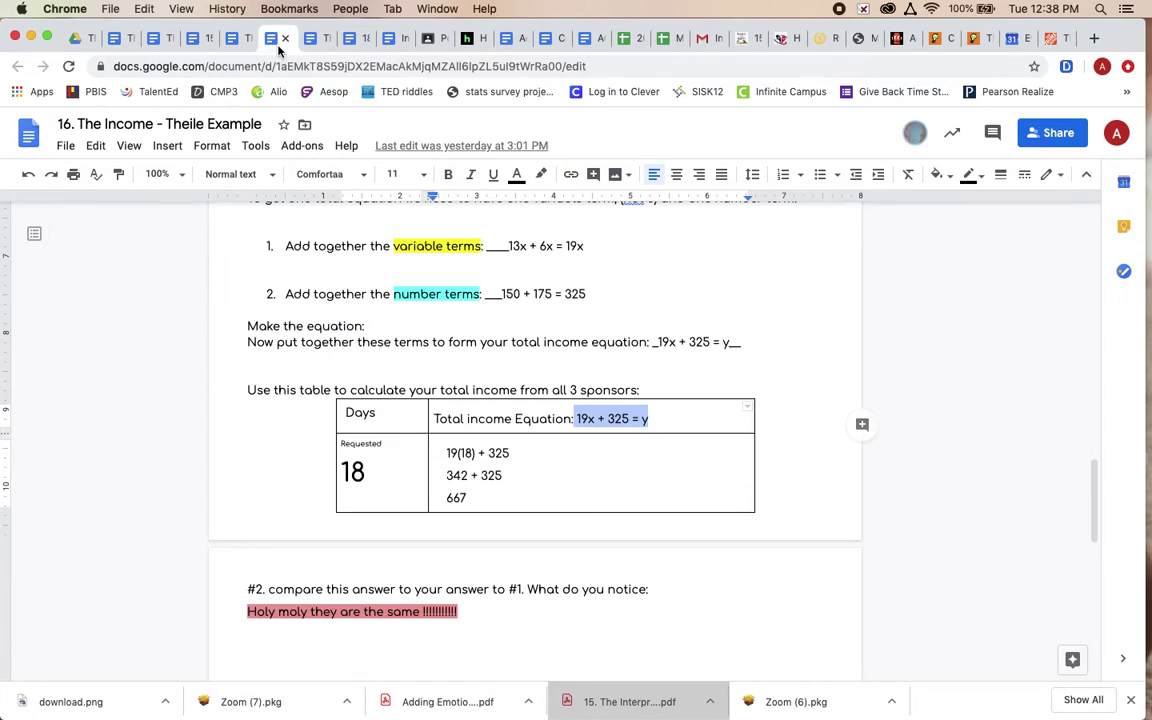
click(239, 42)
click(187, 44)
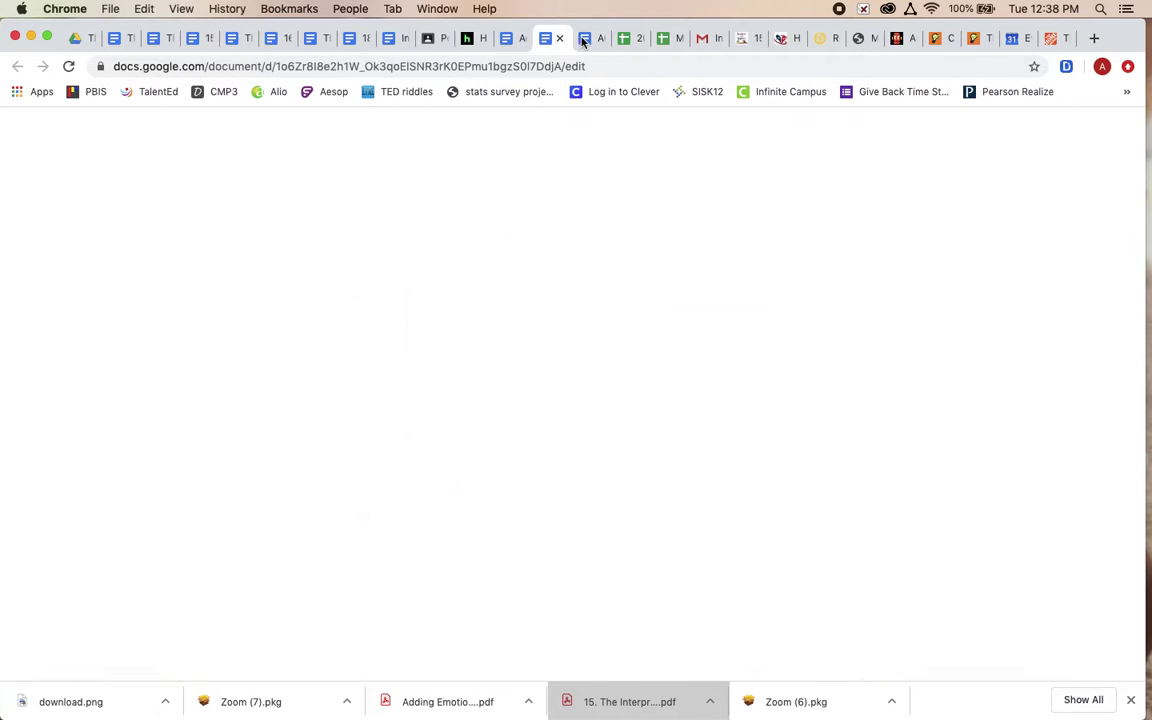
click(100, 38)
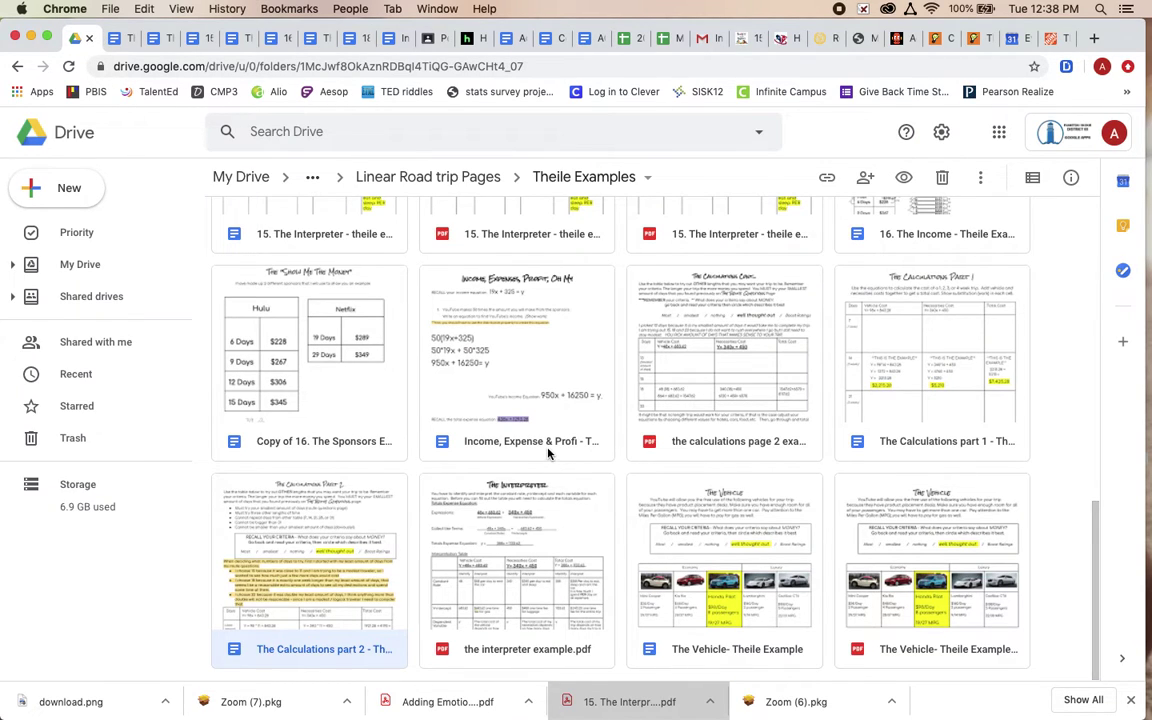
Step: Open the 16. The Income example from the Drive folder and select the 18-day total income, 667
double_click(887, 241)
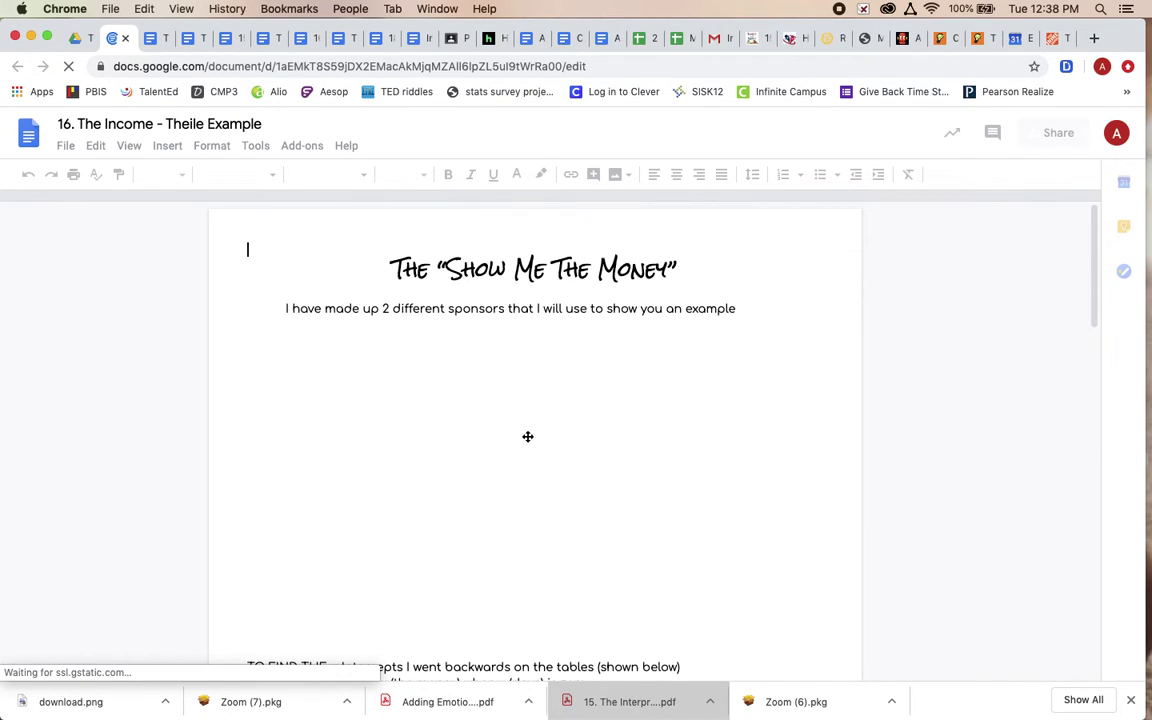
scroll(543, 446, down, 10)
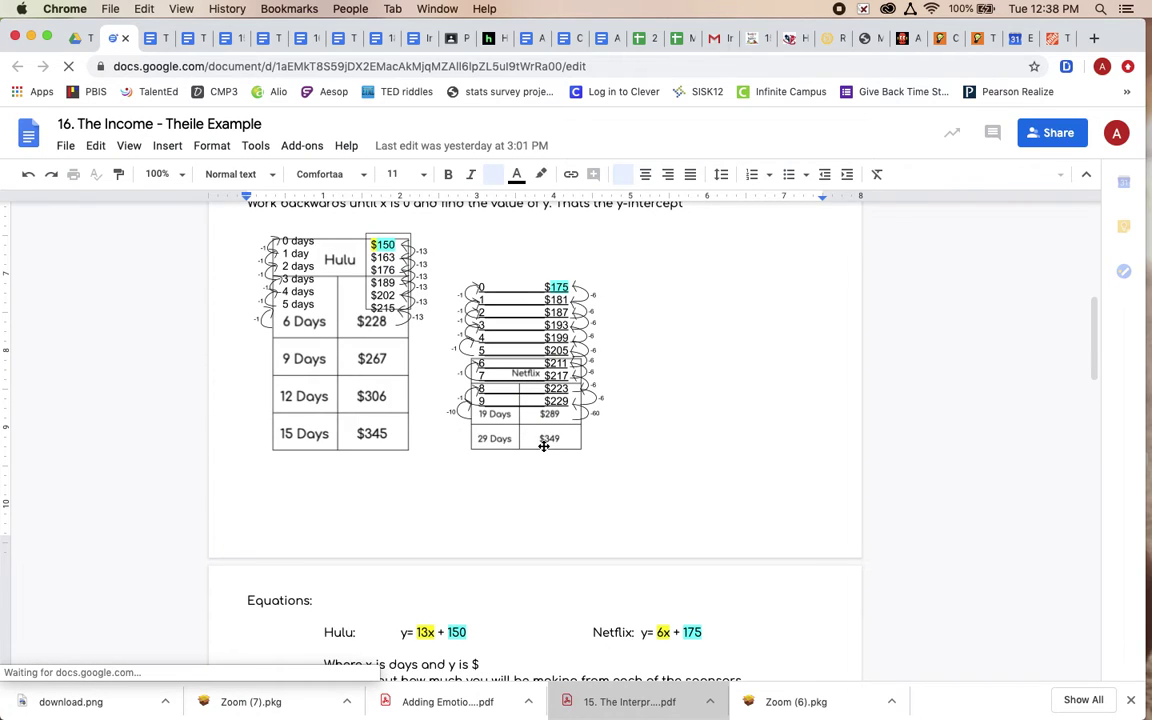
scroll(543, 446, down, 15)
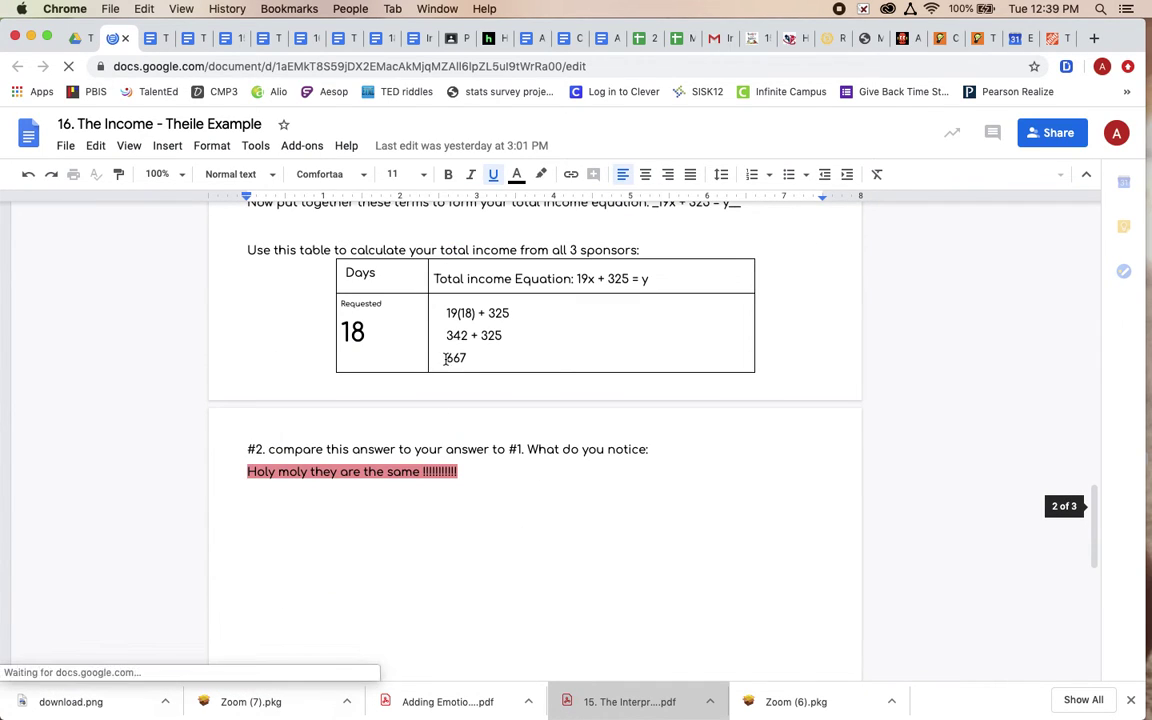
drag(468, 358, 443, 358)
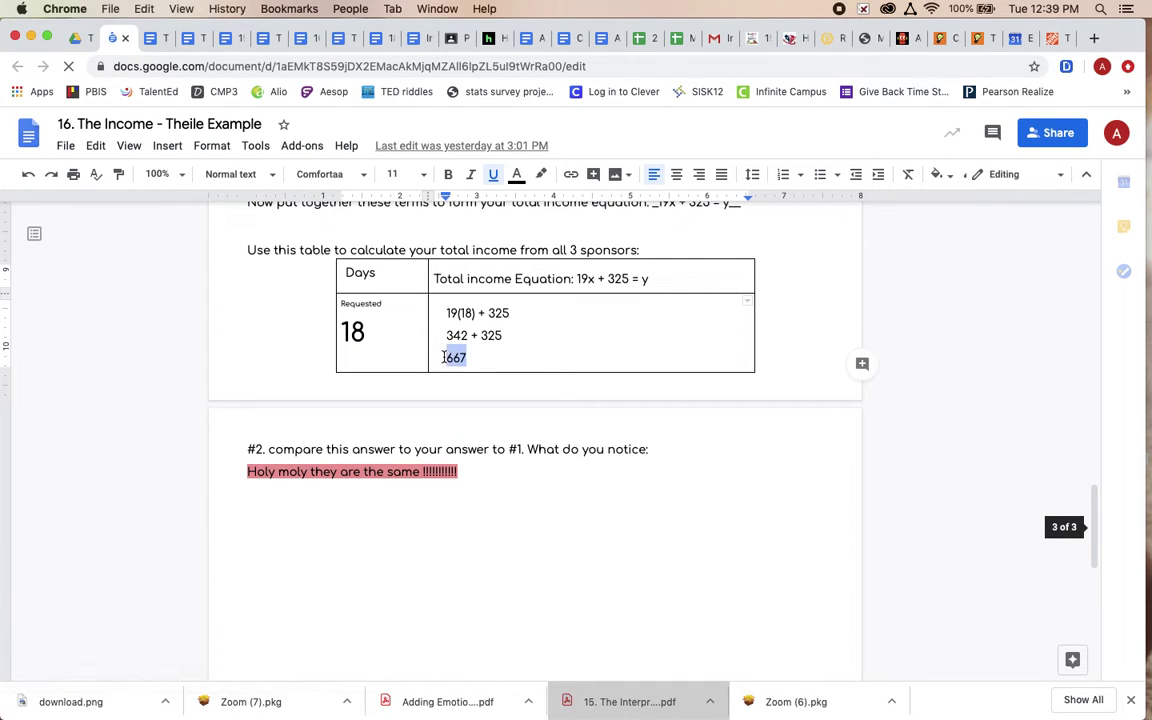
click(443, 358)
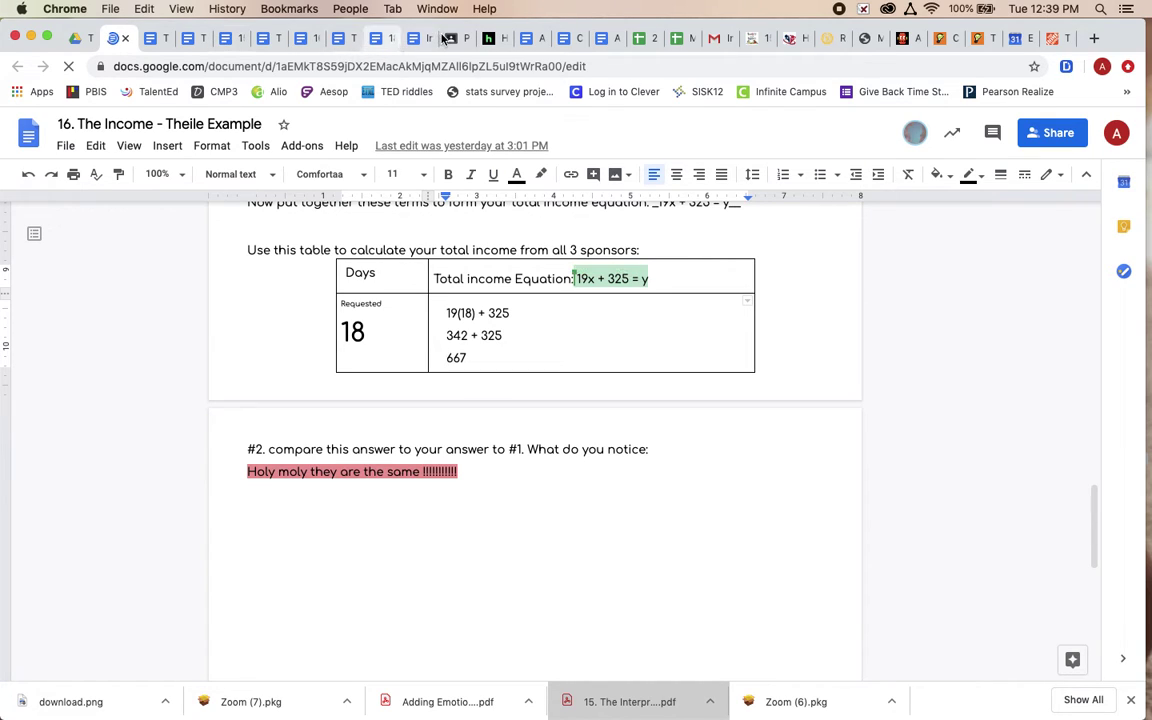
Step: Return to the Income, Expense & Profi example and enter Income of $667 for YOU and $33,350 for youTube in the Cost Analysis Table
click(412, 38)
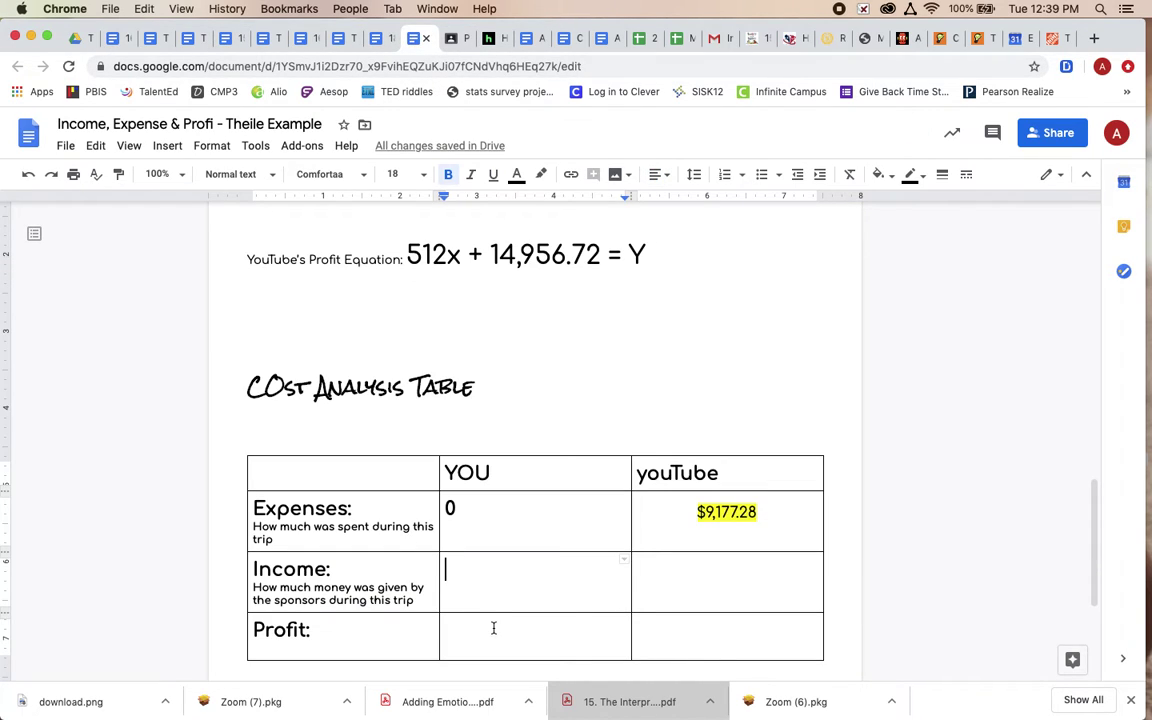
text($667)
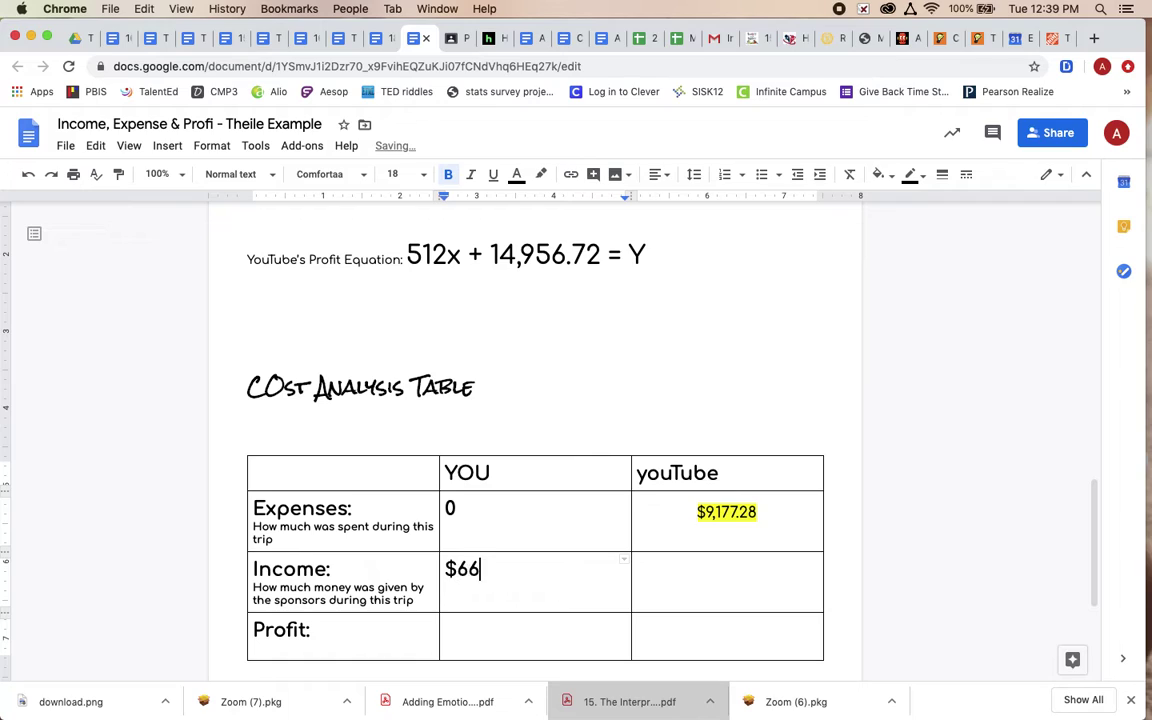
click(662, 589)
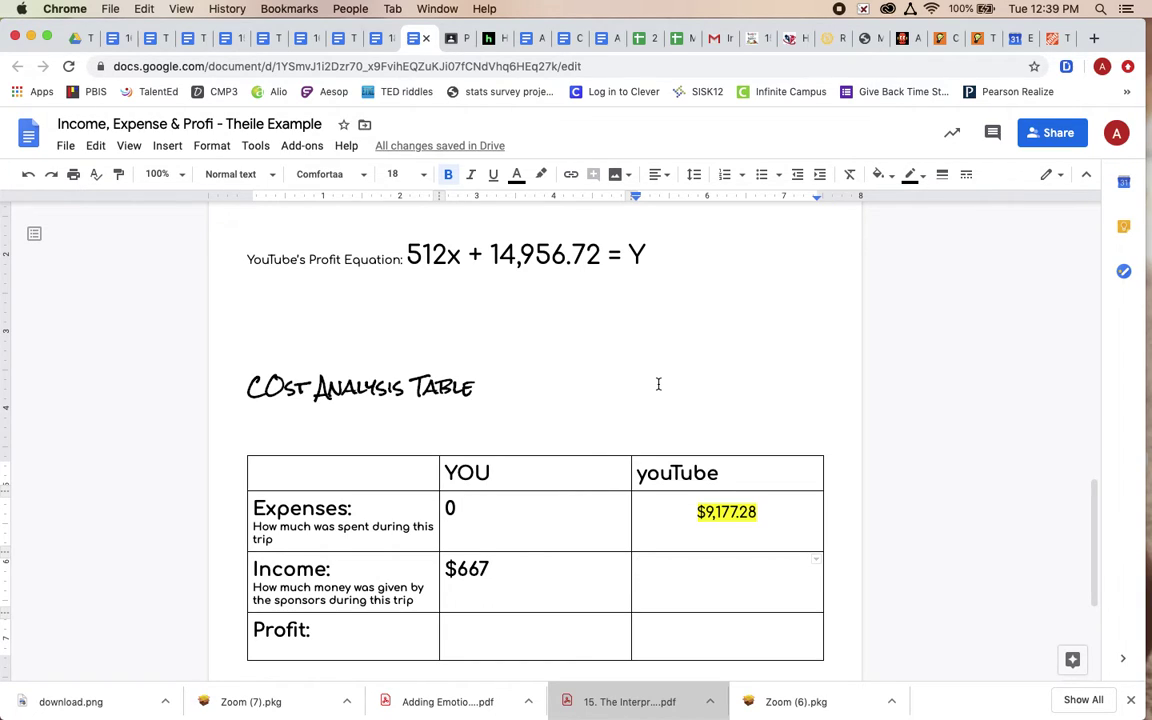
text($)
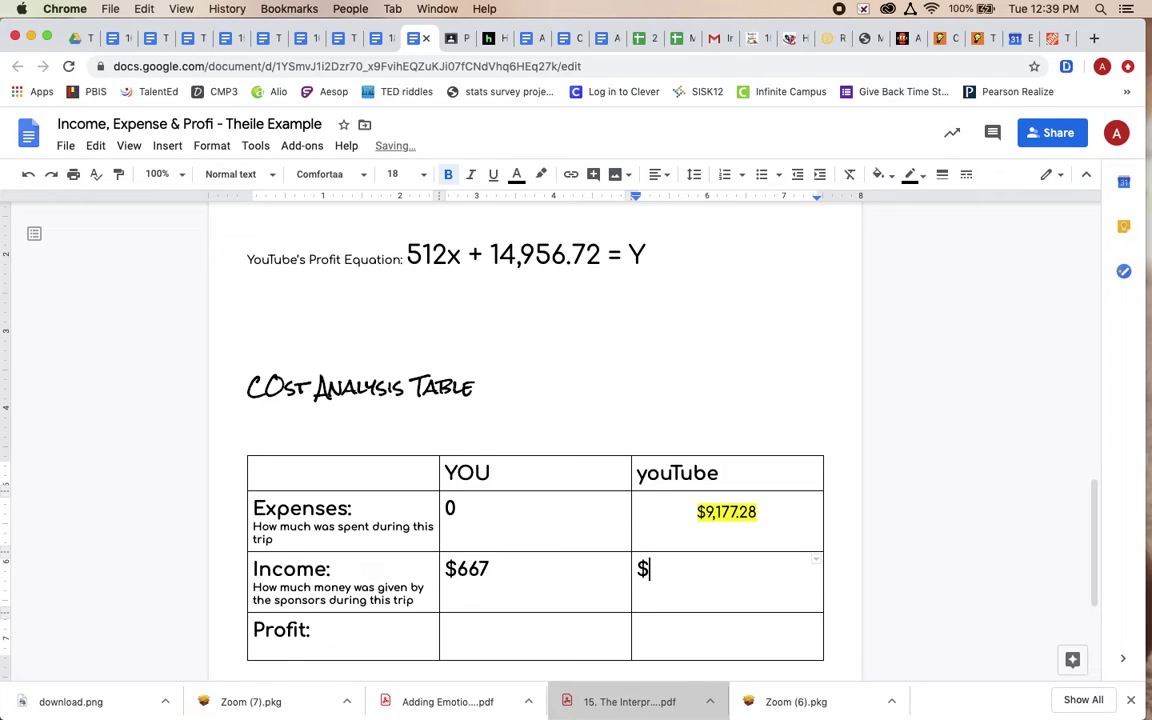
text(33,350)
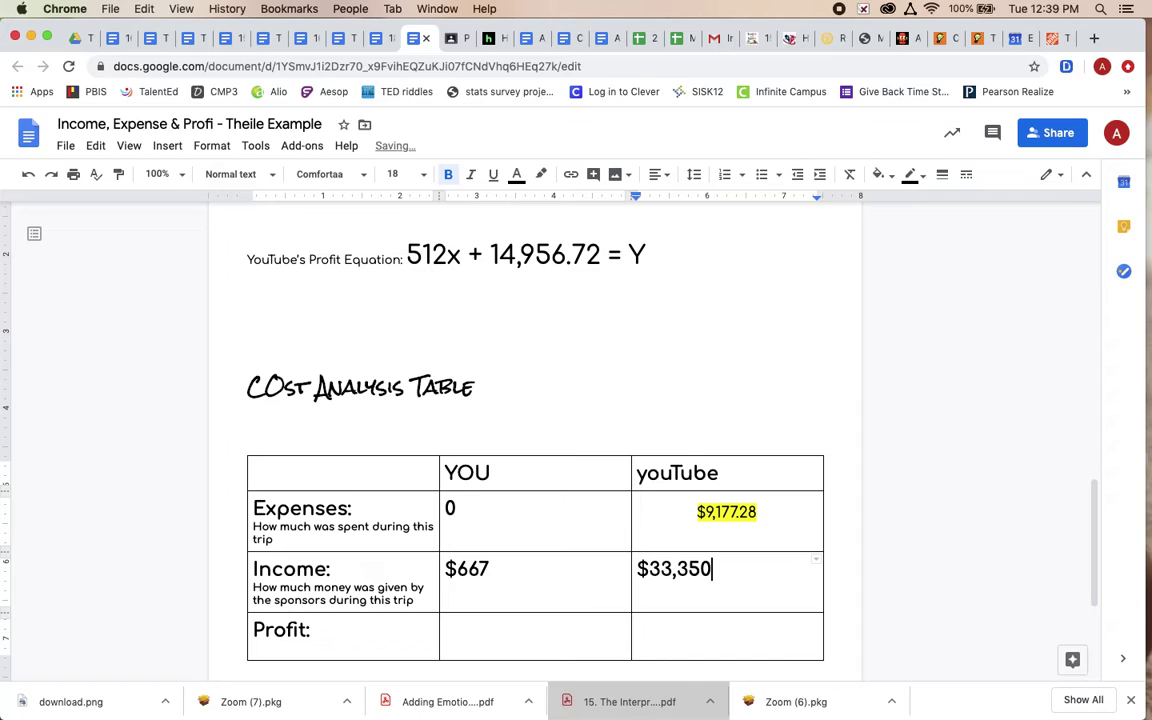
Step: Enter $667 as YOU's Profit in the Cost Analysis Table
click(565, 643)
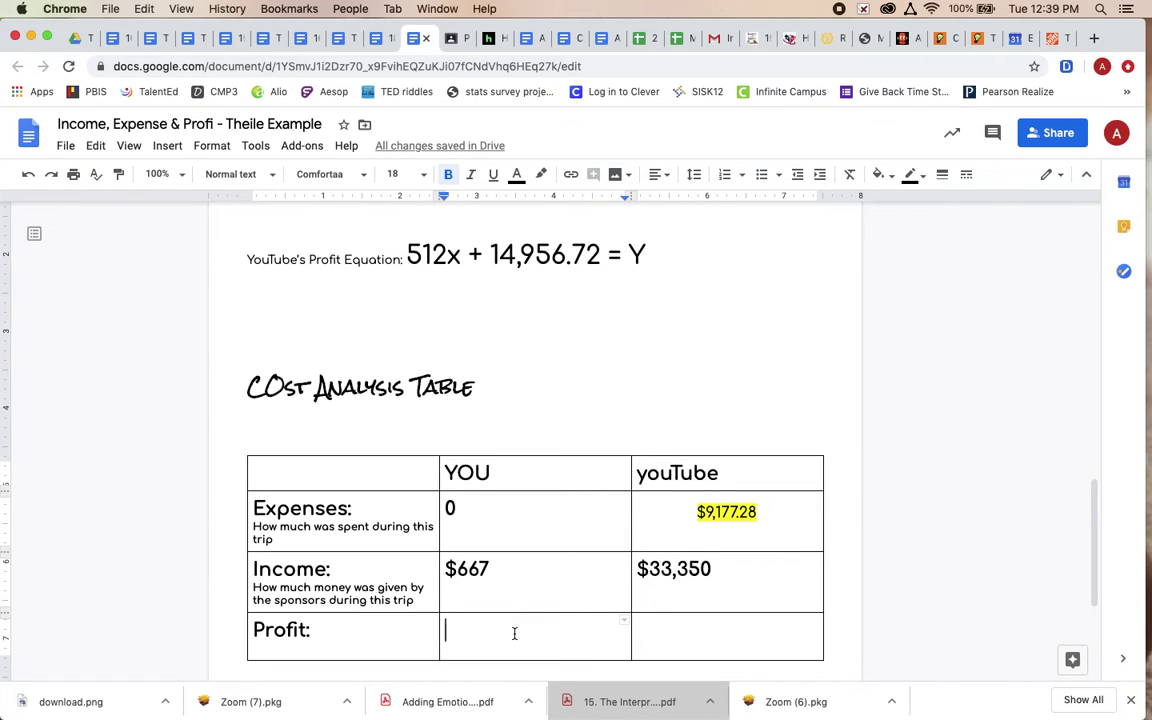
text($)
key(BackSpace)
text($)
key(BackSpace)
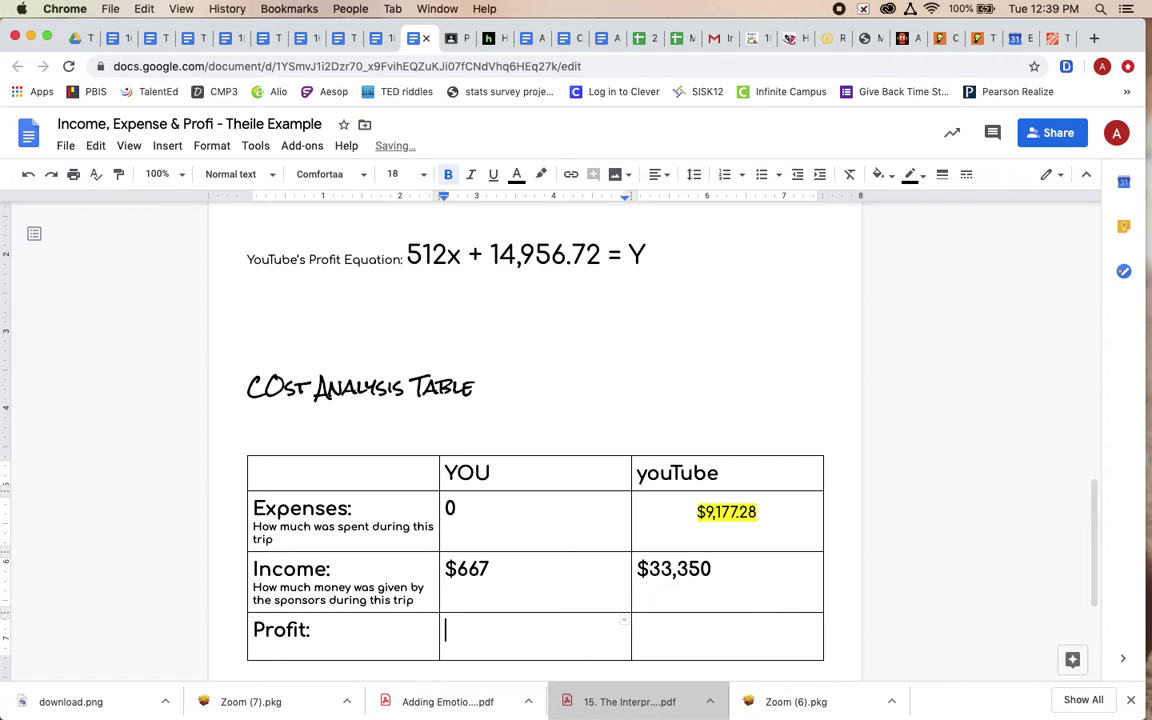
text($667)
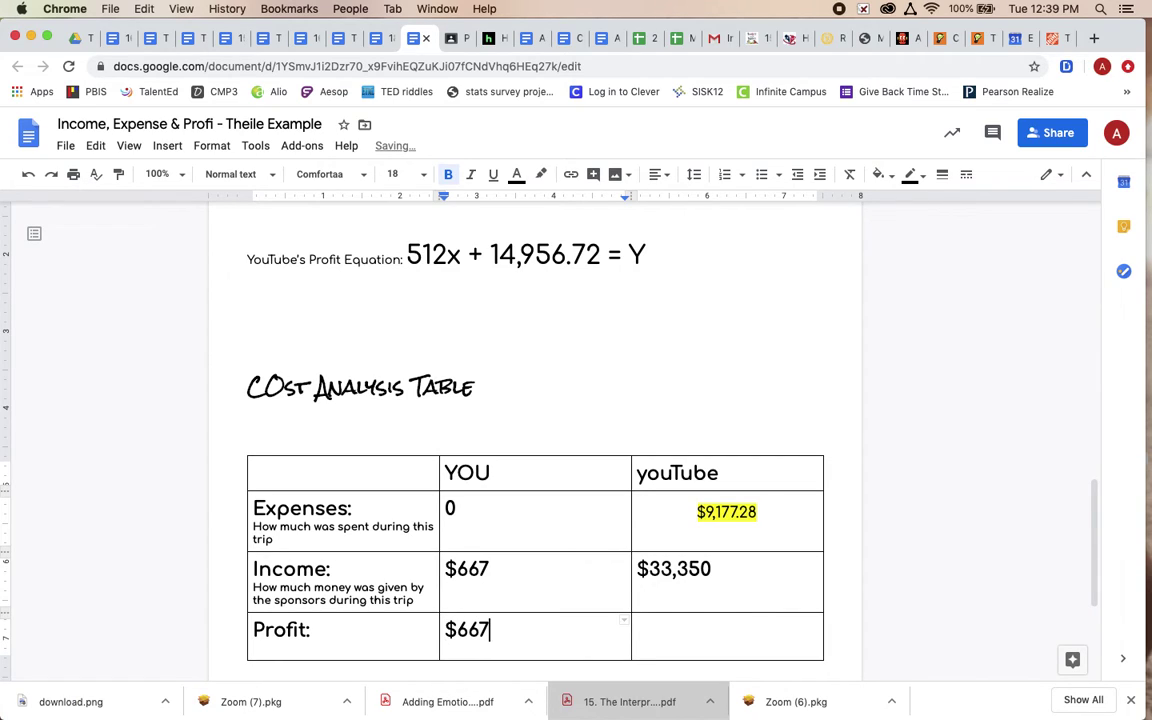
Step: Enter $24,172.72 as youTube's Profit in the Cost Analysis Table
click(731, 637)
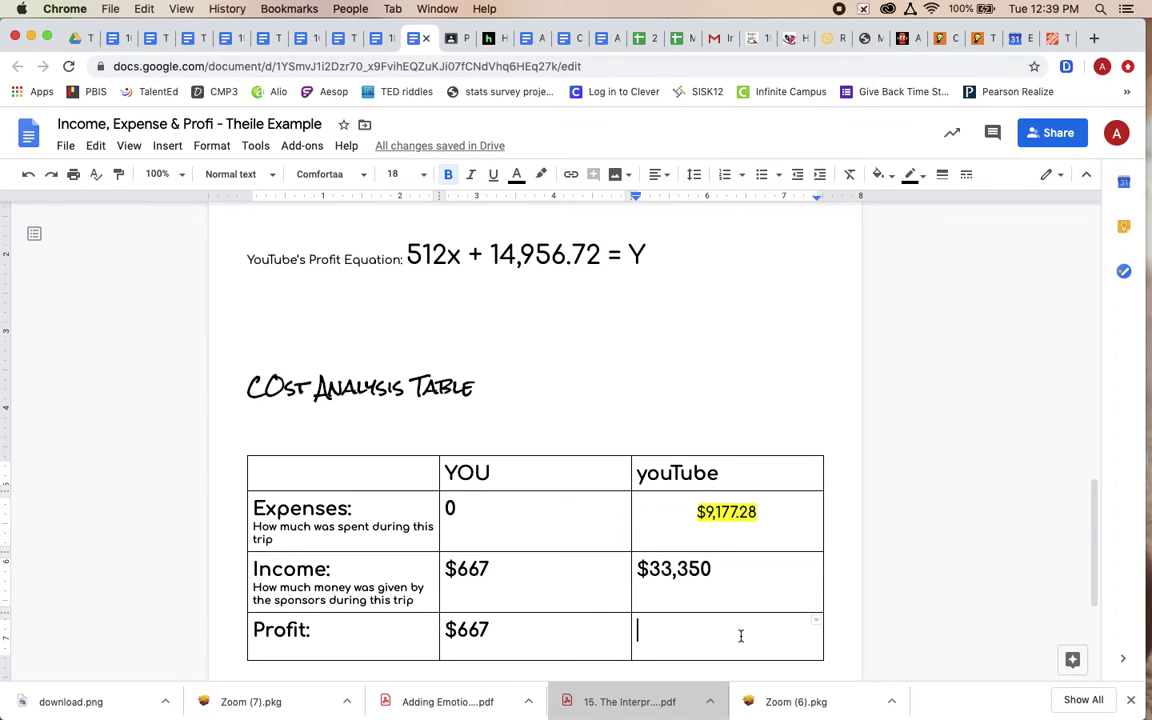
click(741, 636)
text($)
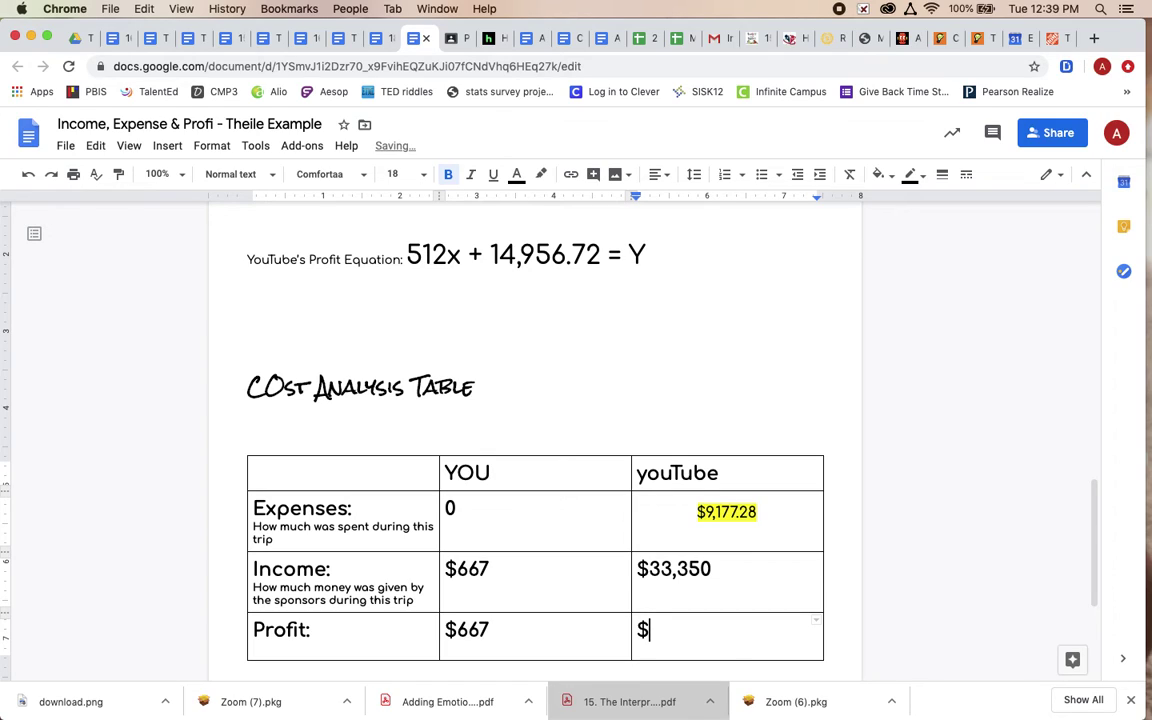
text(24,1)
text(72.72)
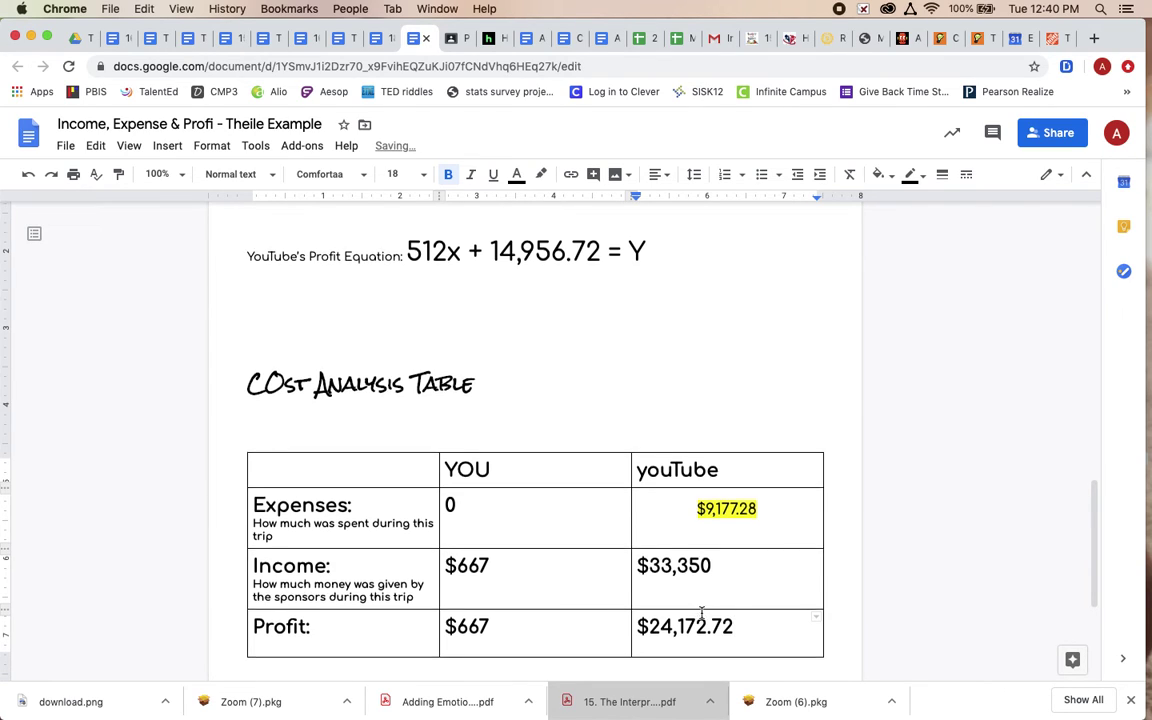
Step: Review YouTube's Profit Equation, highlighting its x variable, and compare it with the Profit row of the Cost Analysis Table
scroll(700, 609, down, 3)
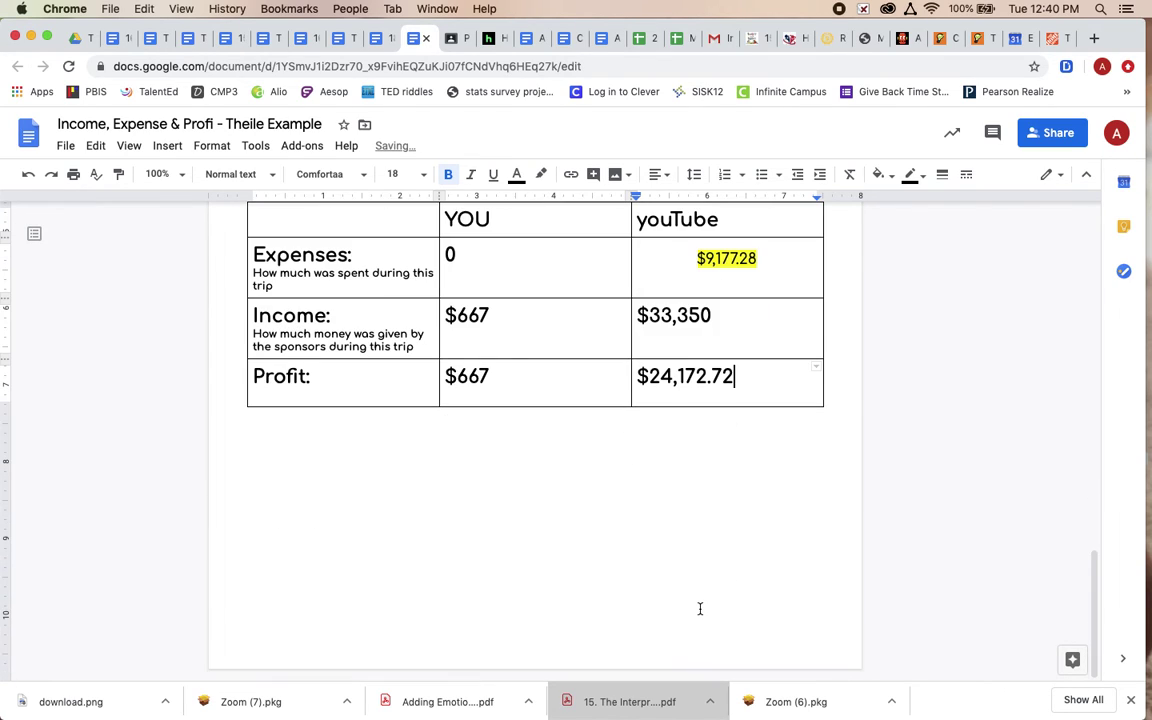
scroll(700, 609, up, 5)
scroll(699, 594, down, 3)
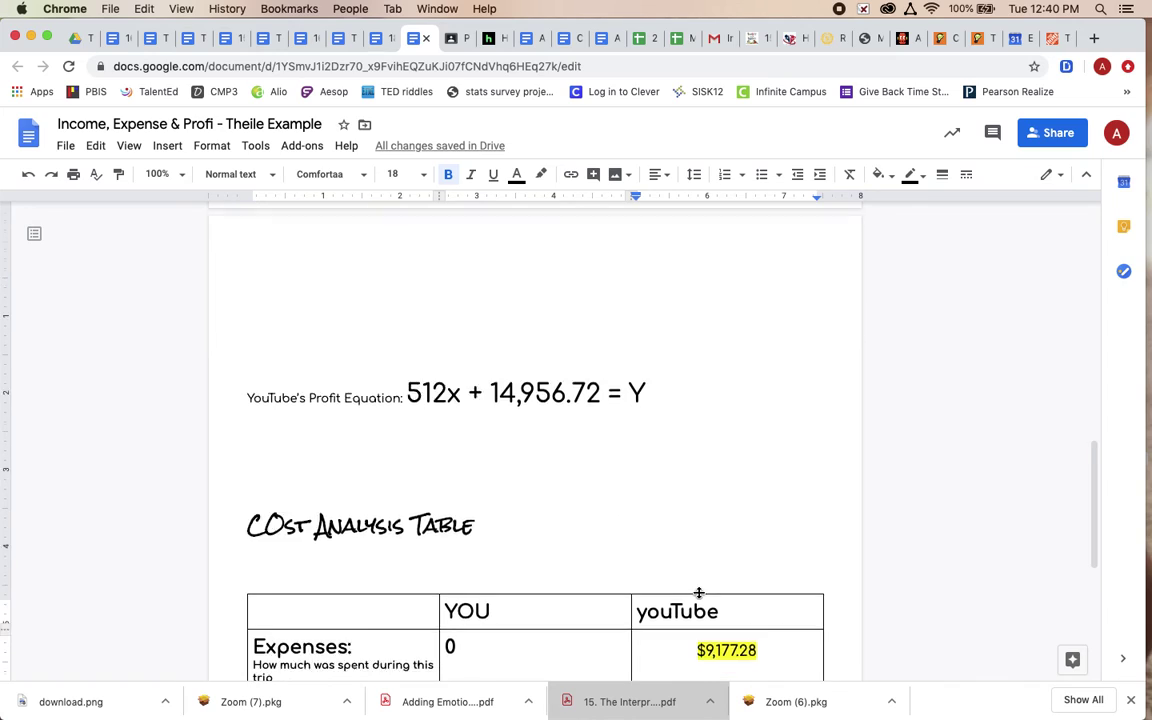
drag(645, 262, 405, 274)
click(447, 276)
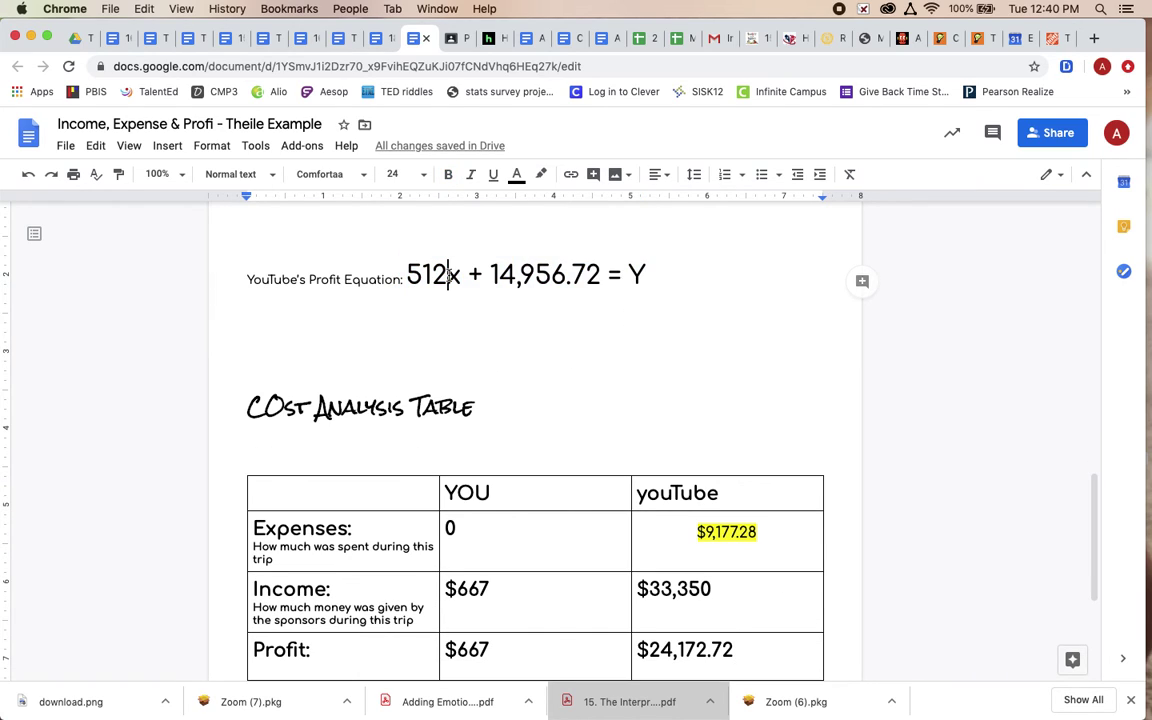
key(shift+Right)
scroll(550, 340, down, 1)
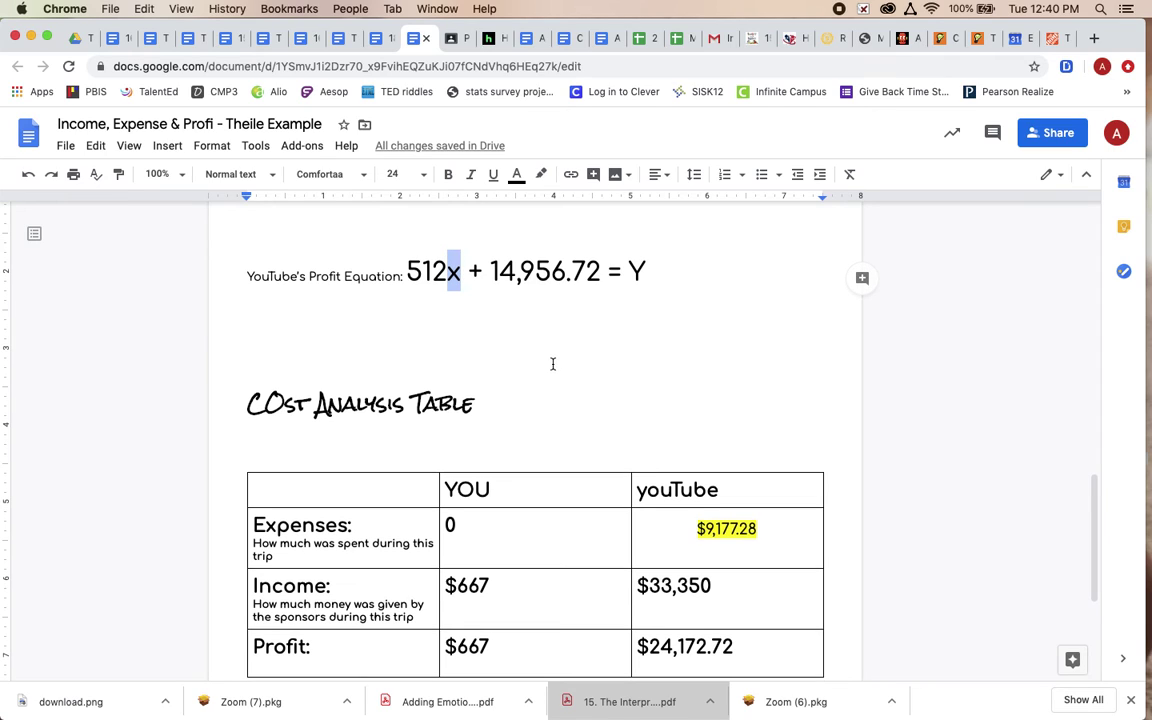
scroll(780, 633, down, 5)
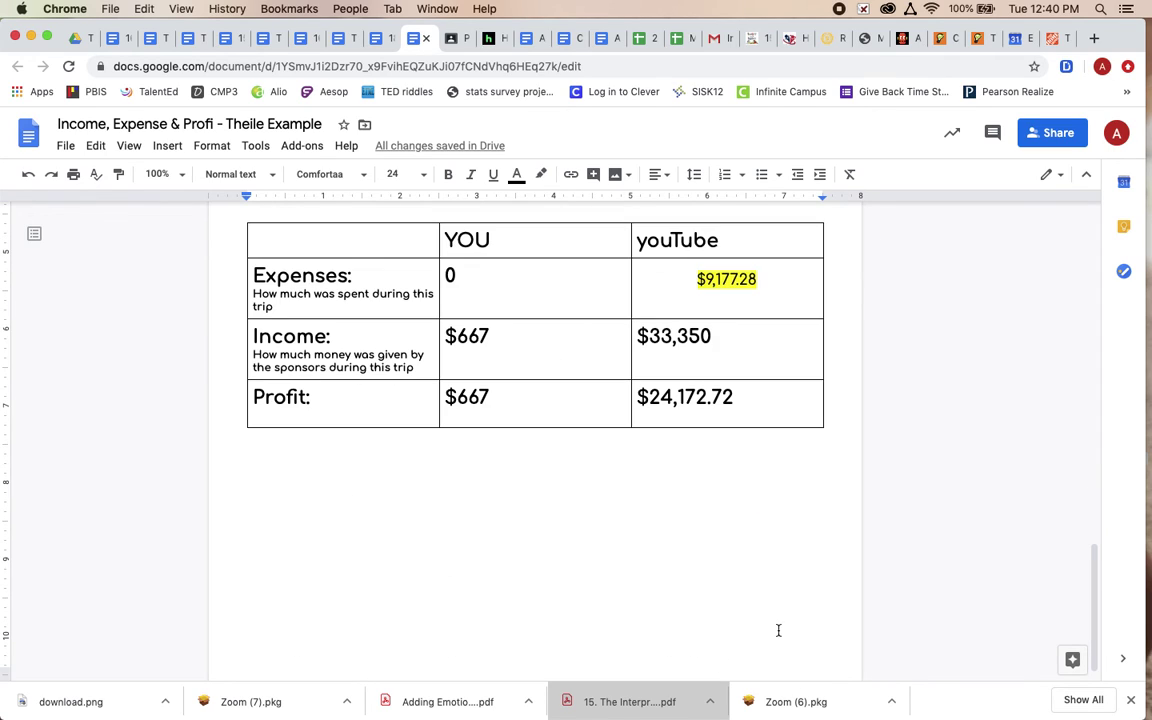
scroll(777, 628, up, 2)
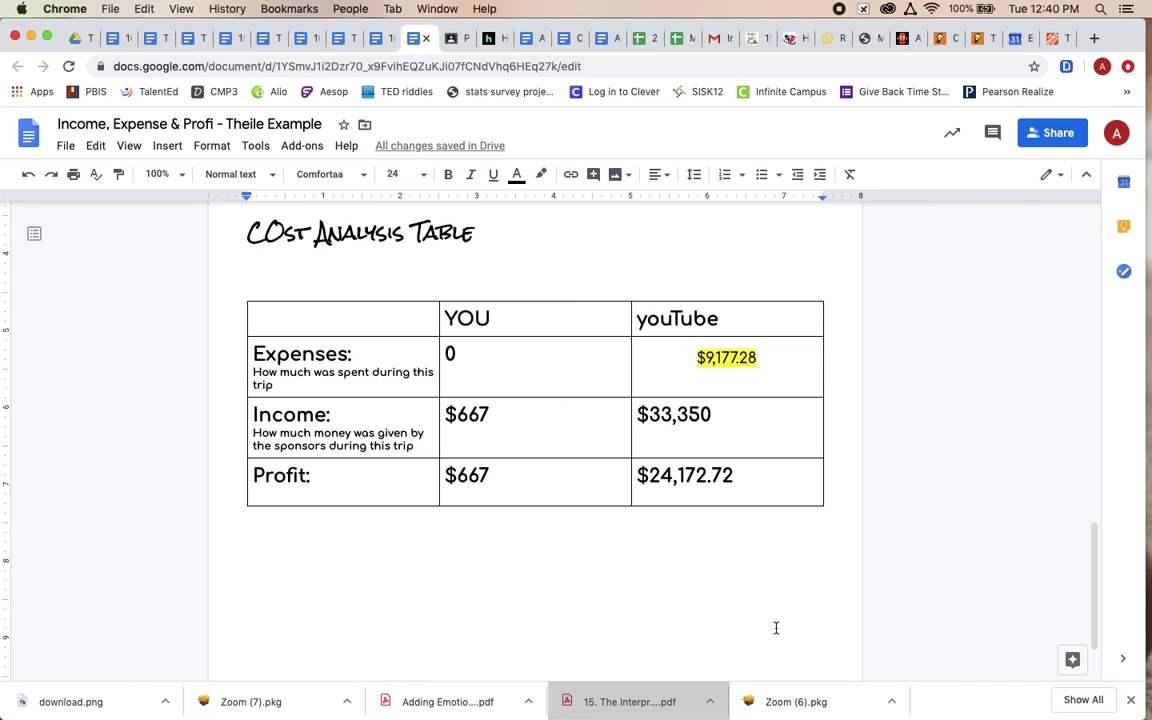